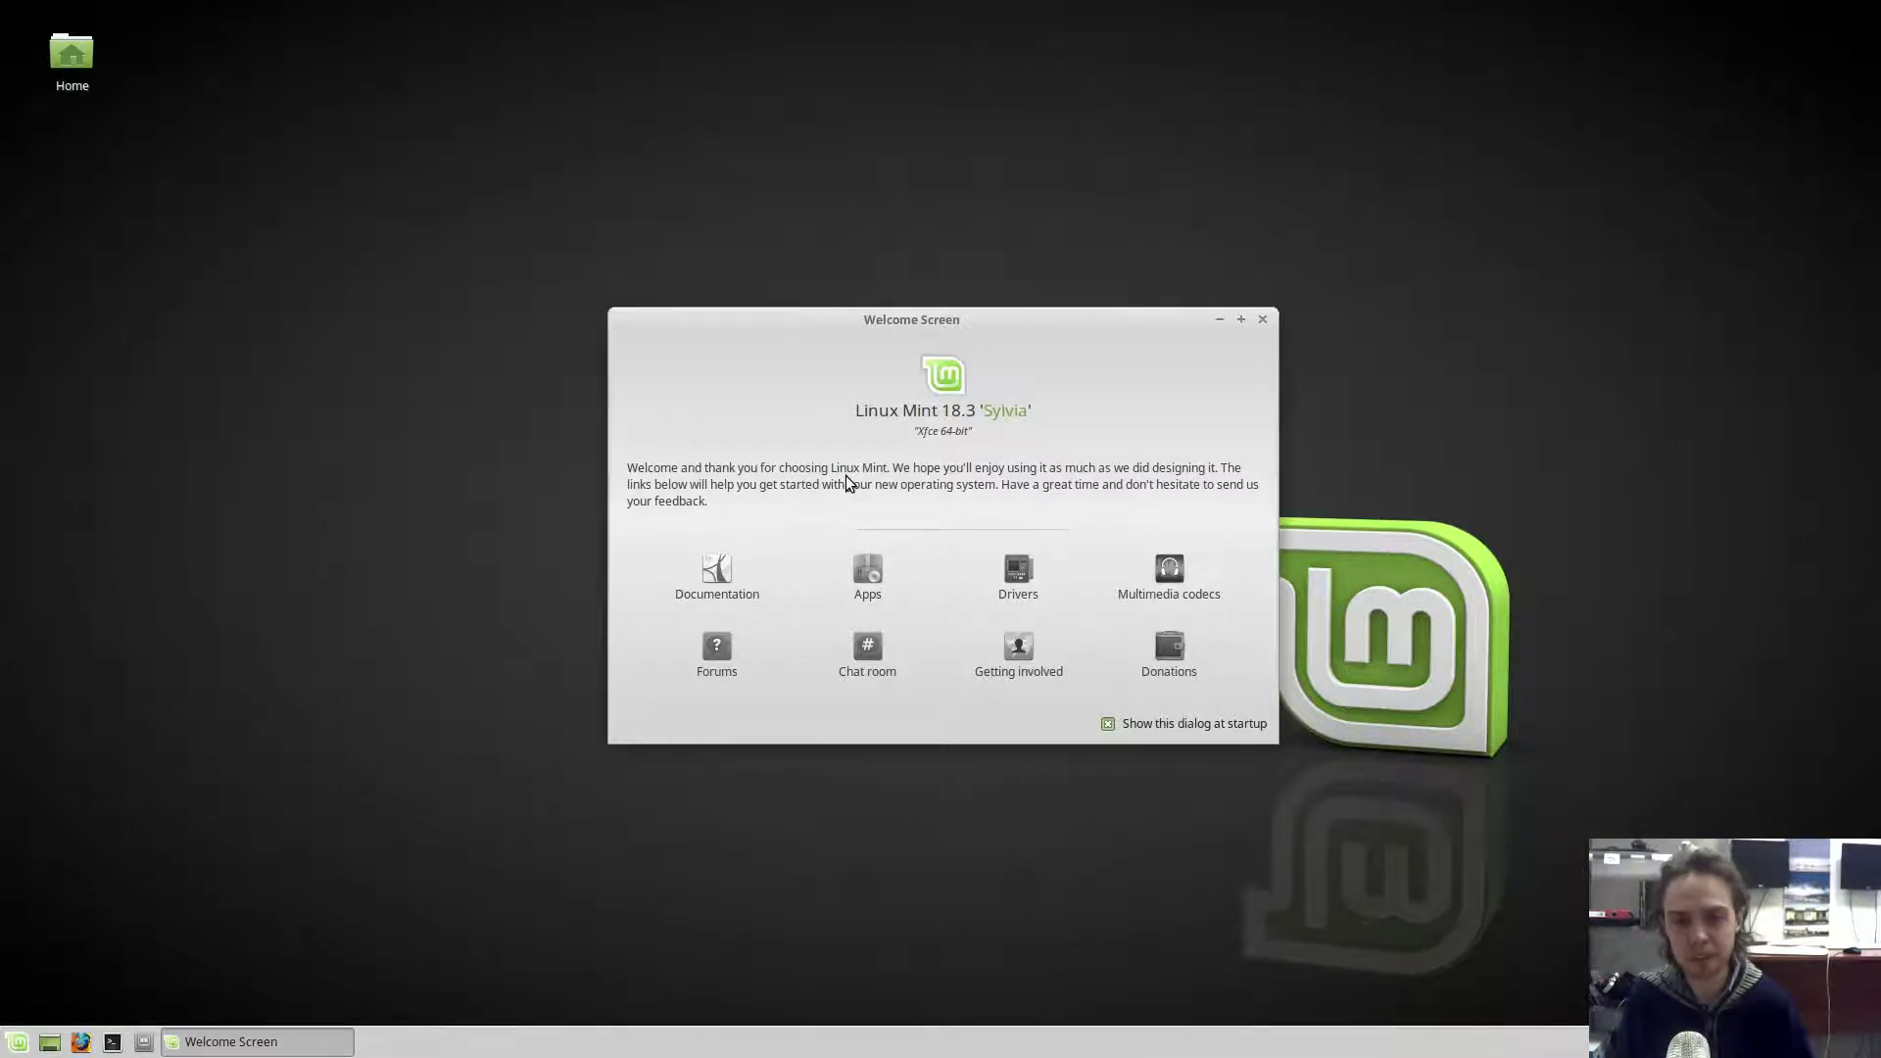
Launch Software Manager from the Welcome Screen's Apps button, then close it.
click(866, 574)
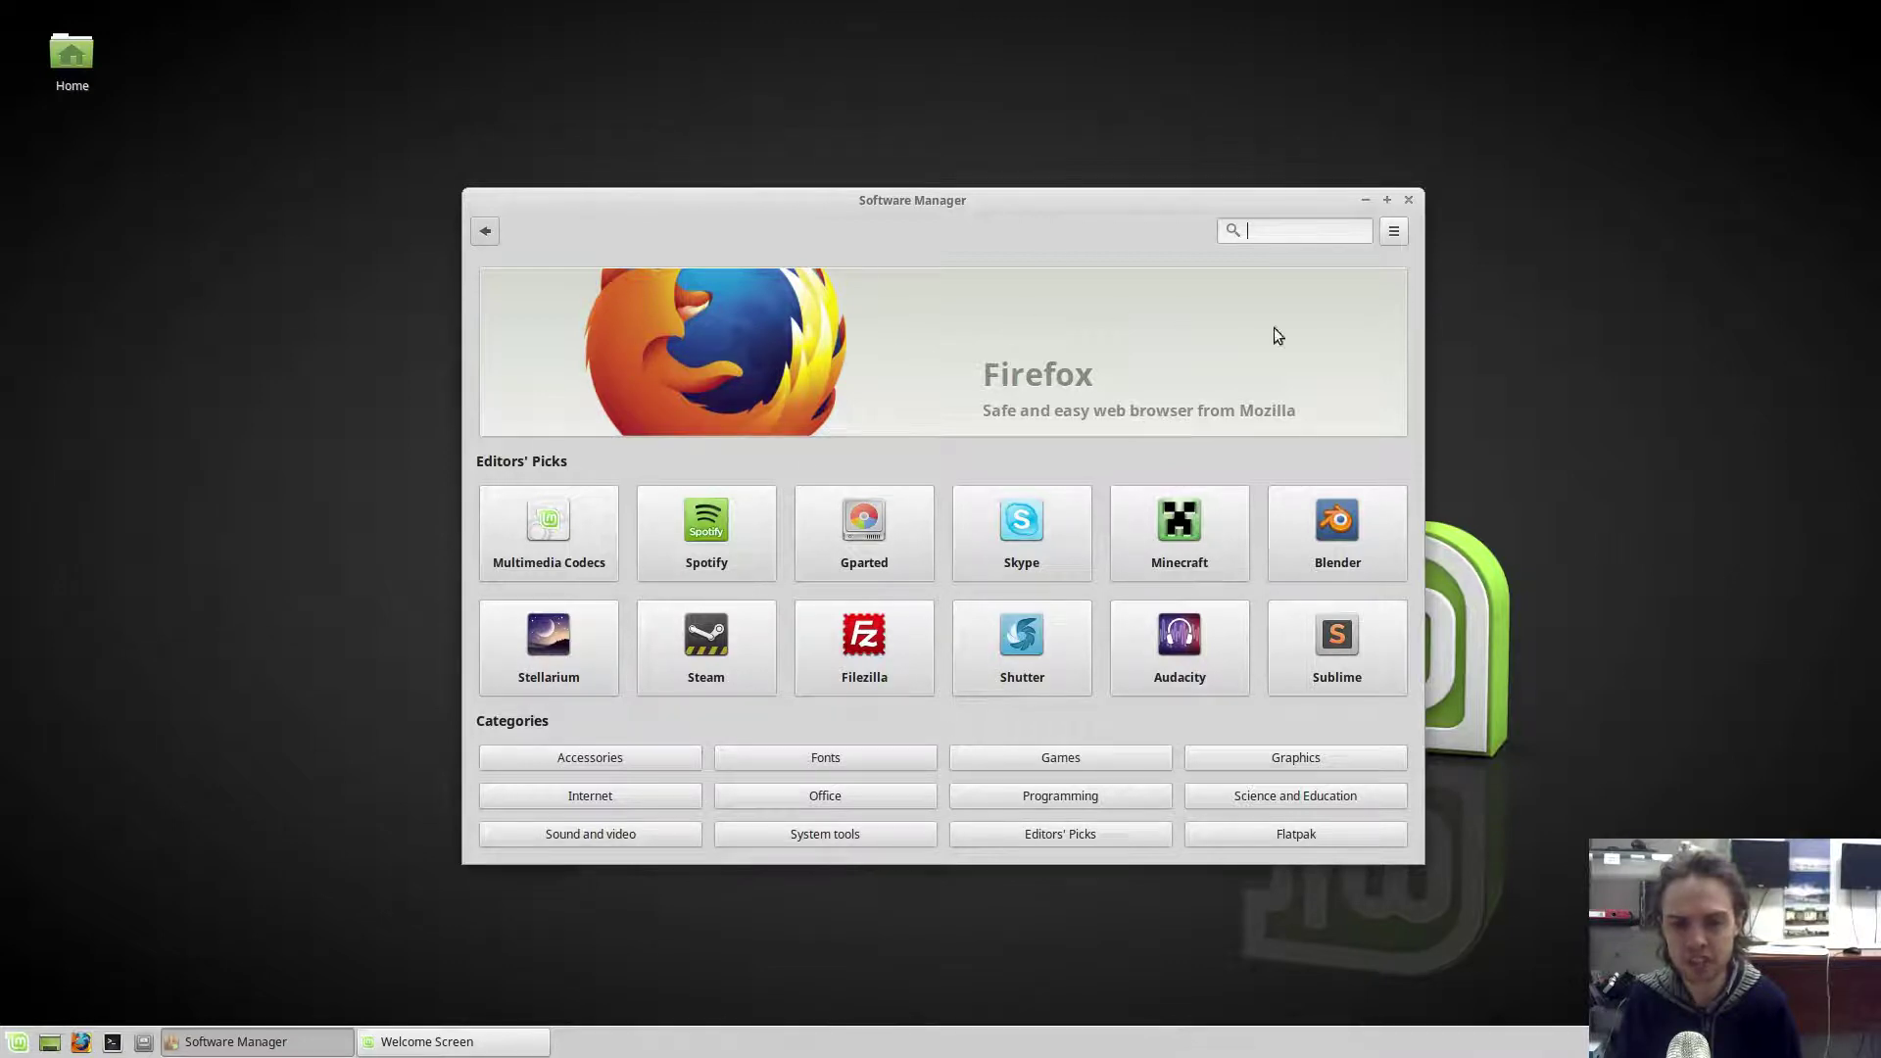
click(1408, 200)
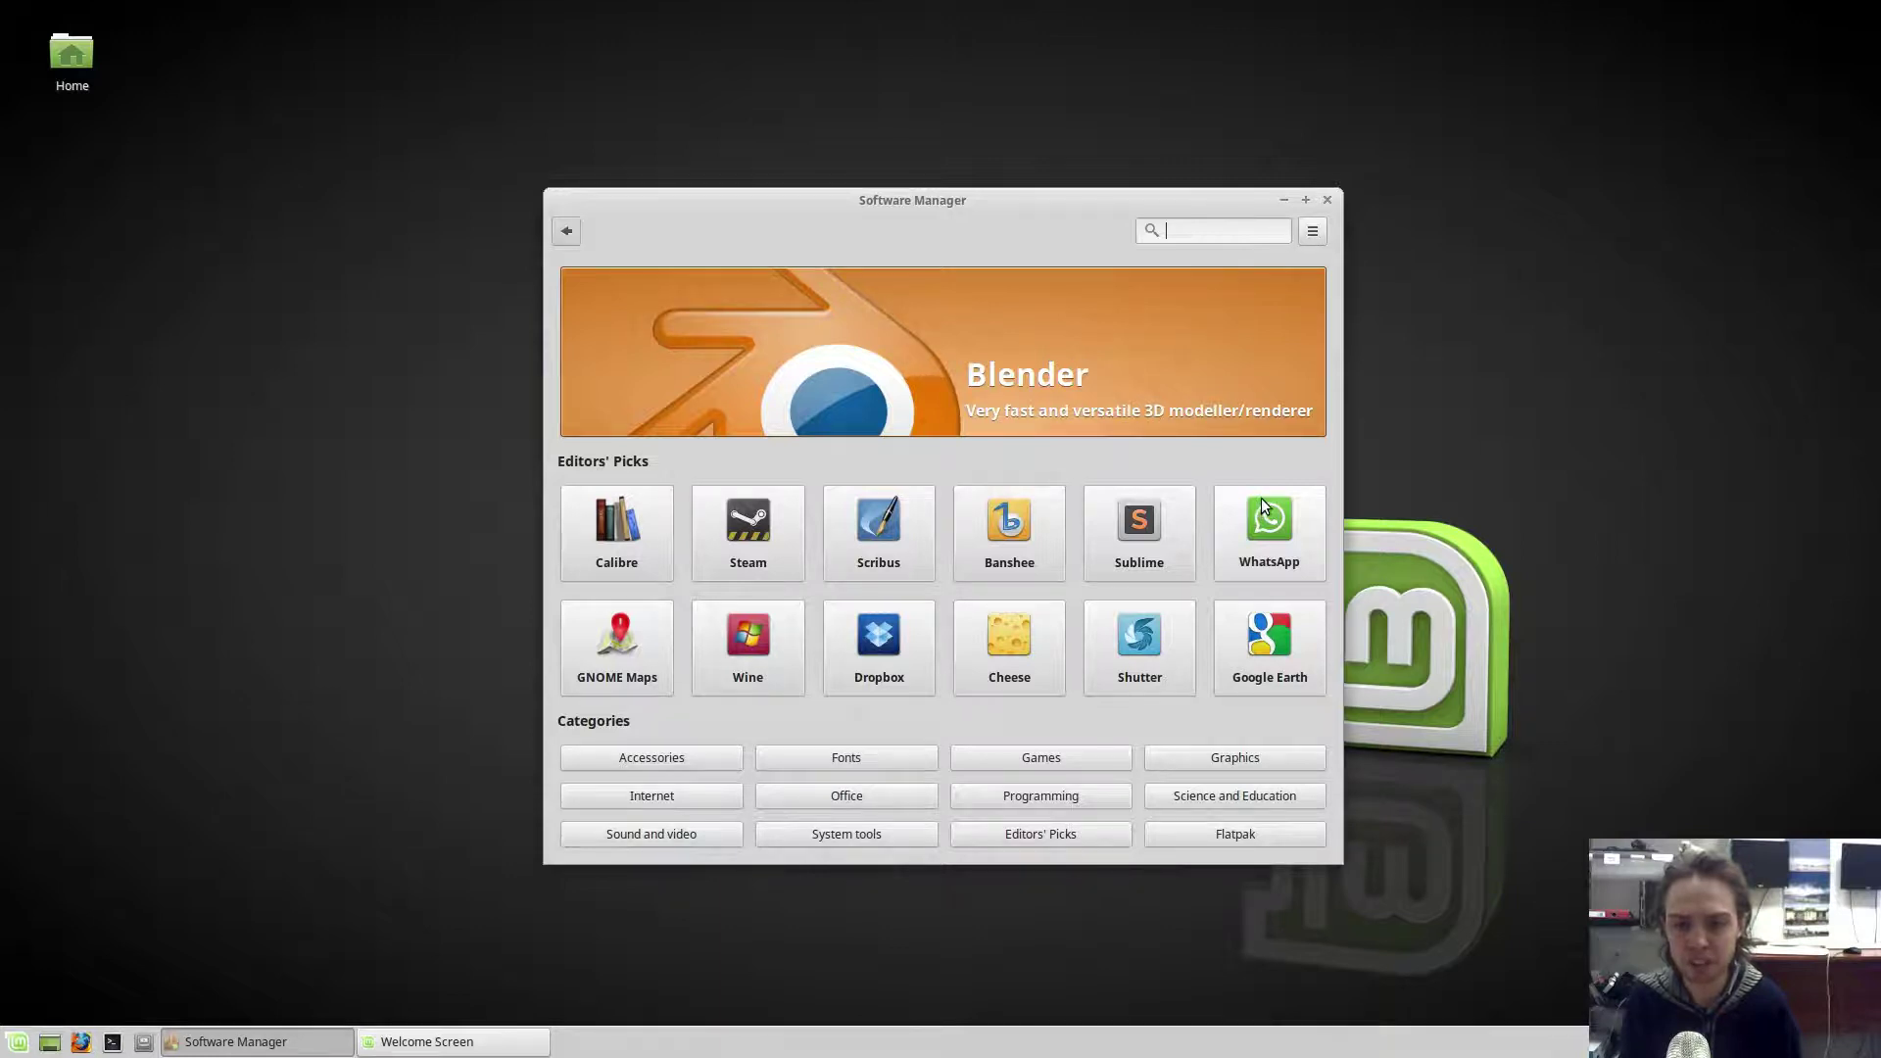
click(1246, 836)
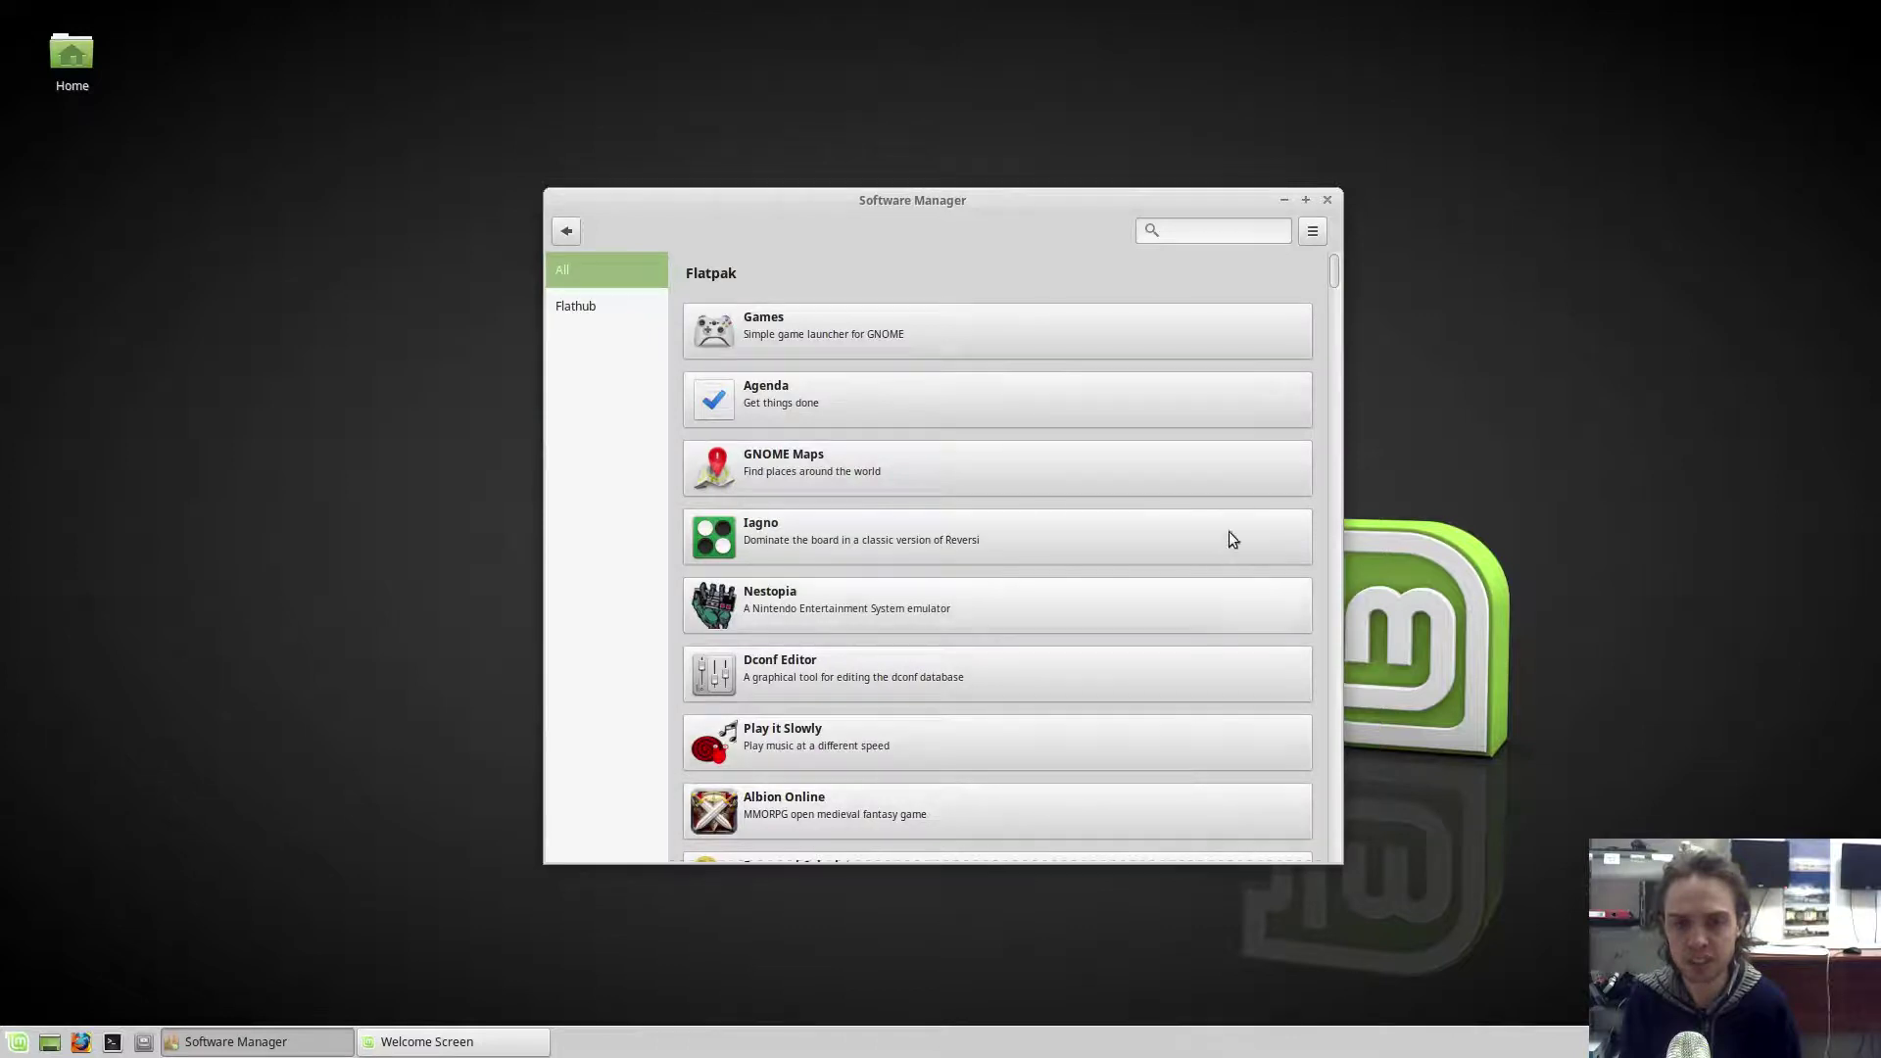
drag(1337, 279, 1279, 797)
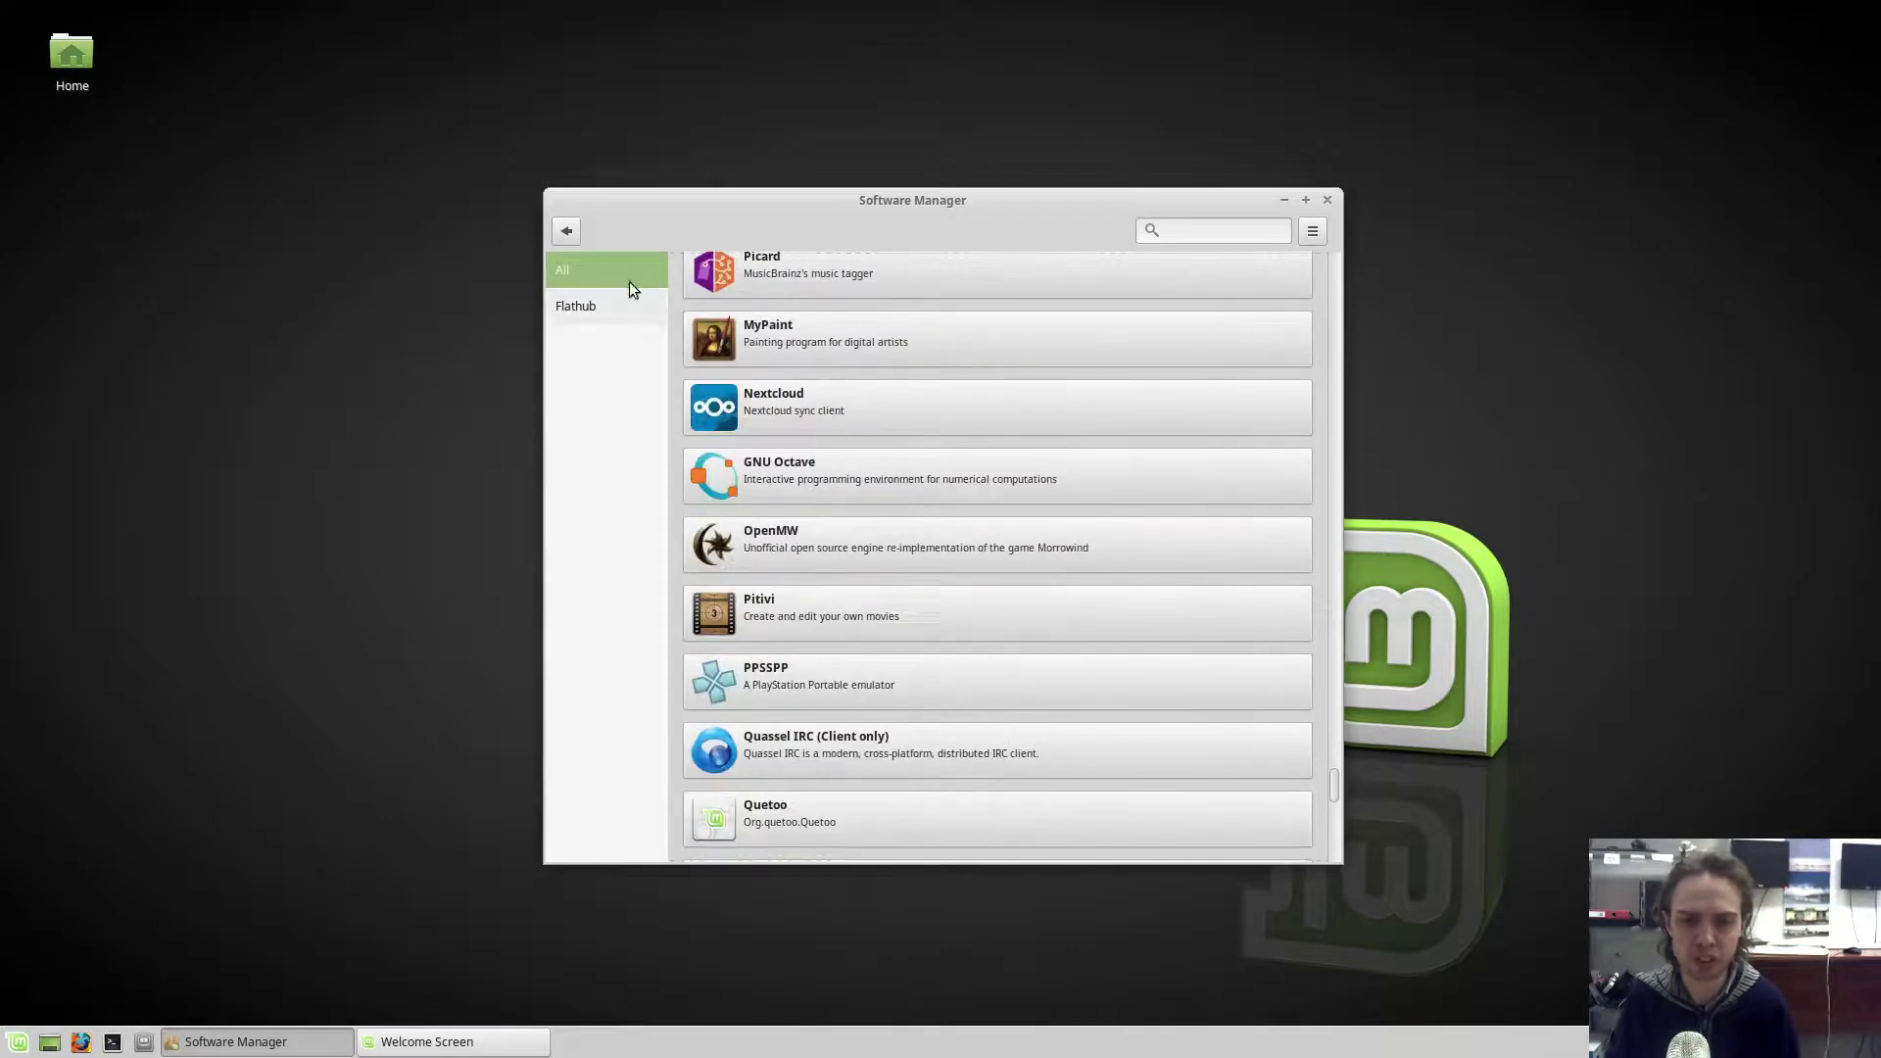
click(561, 225)
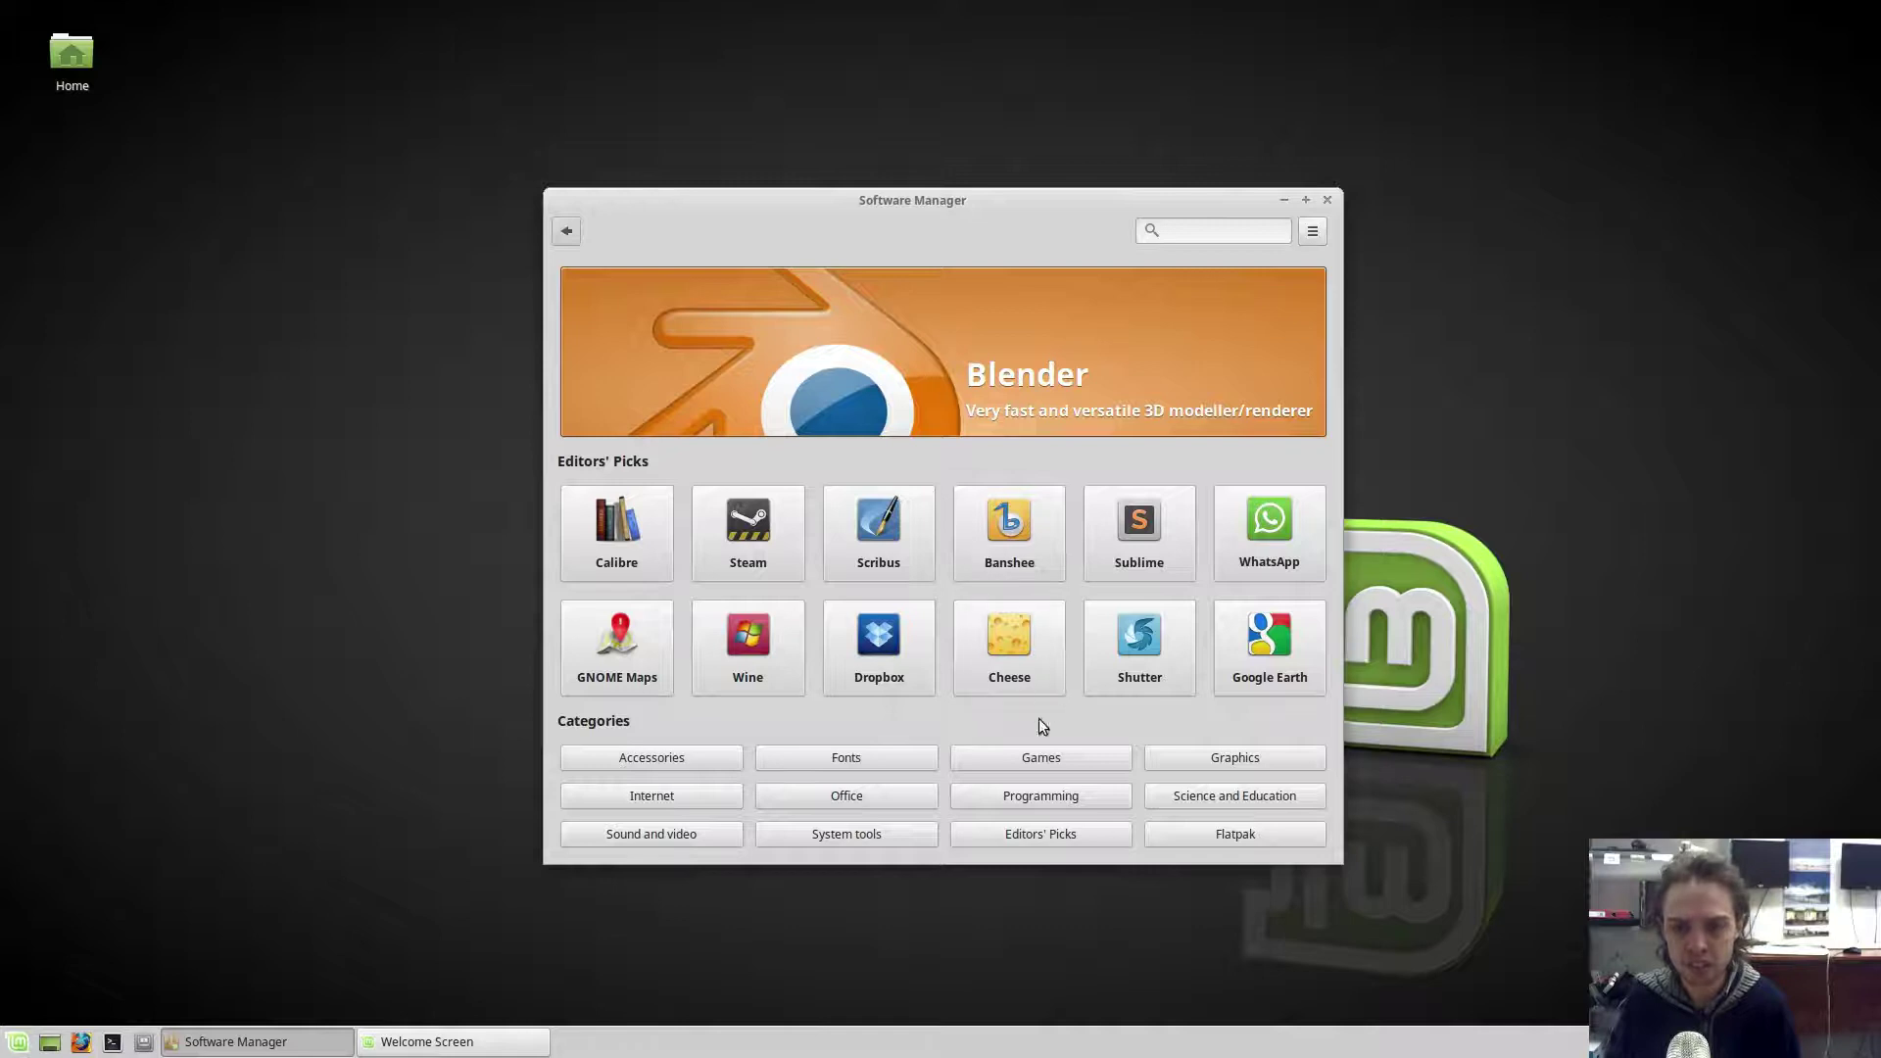
click(1031, 832)
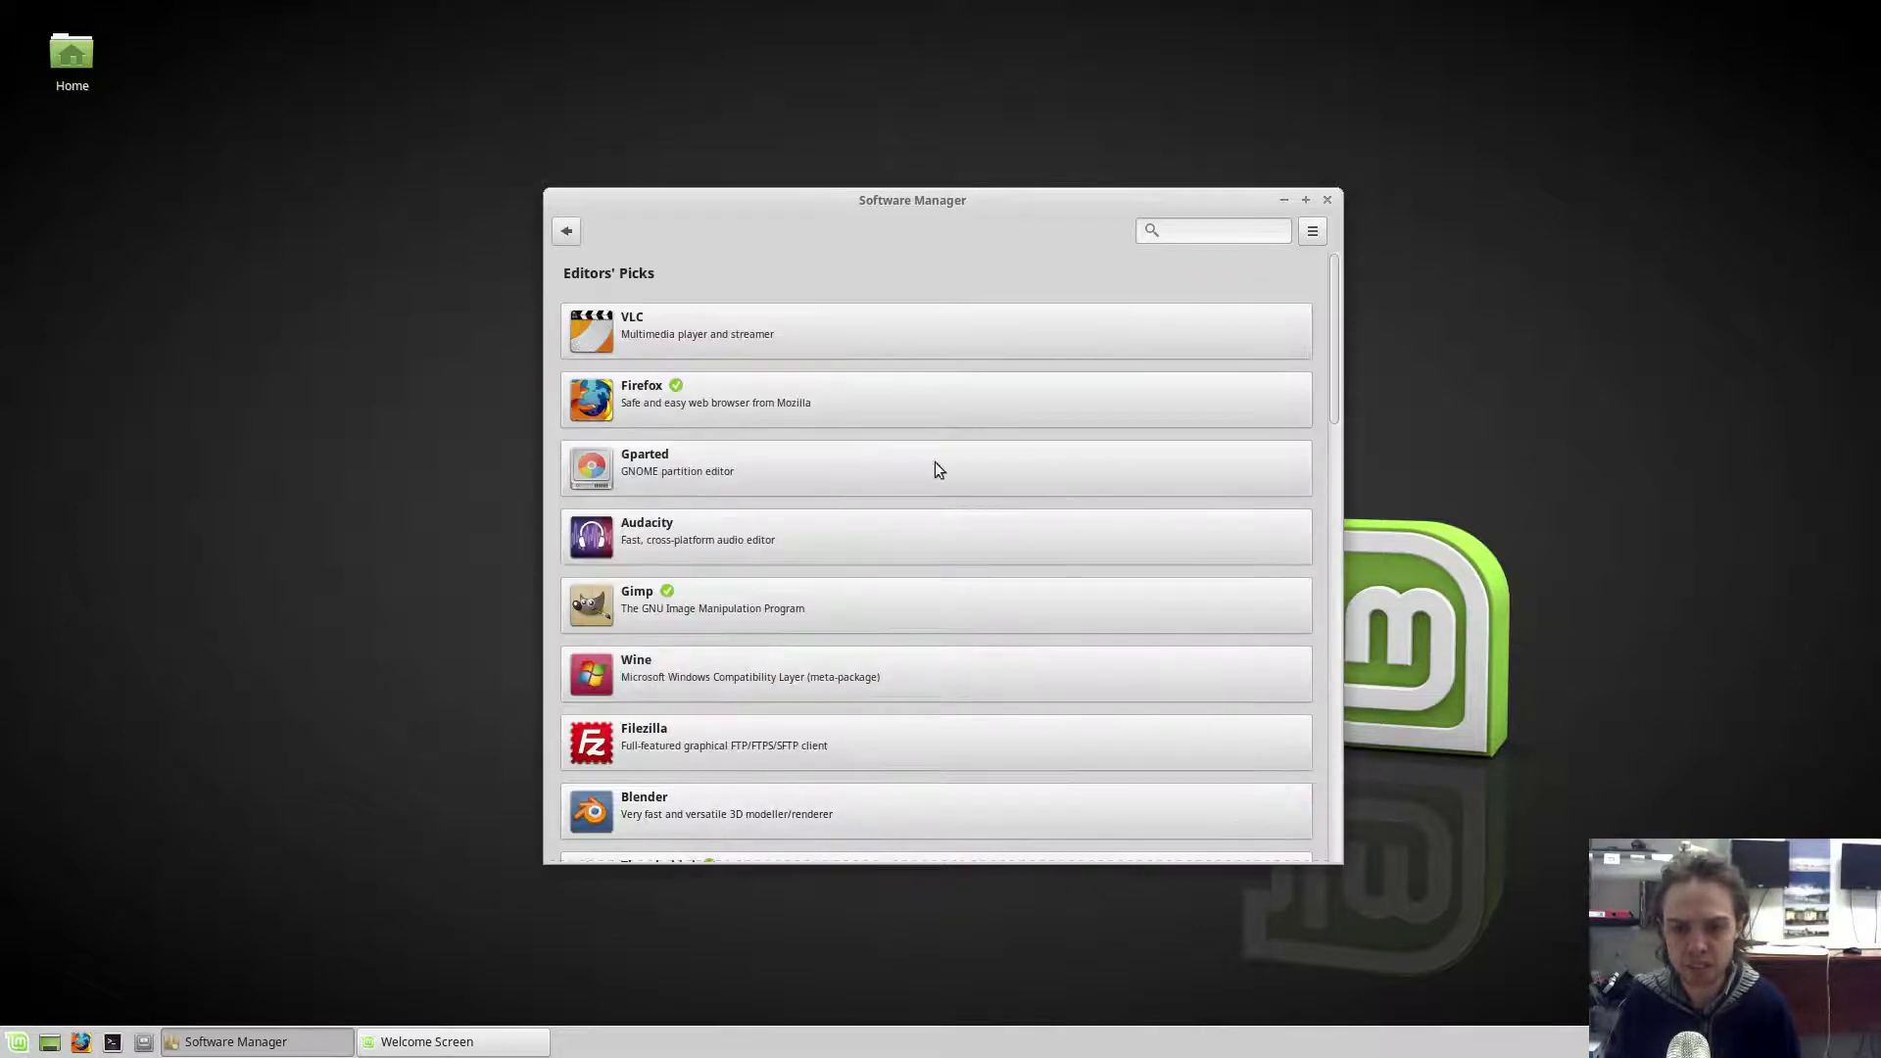
scroll(933, 412, down, 6)
scroll(932, 408, down, 10)
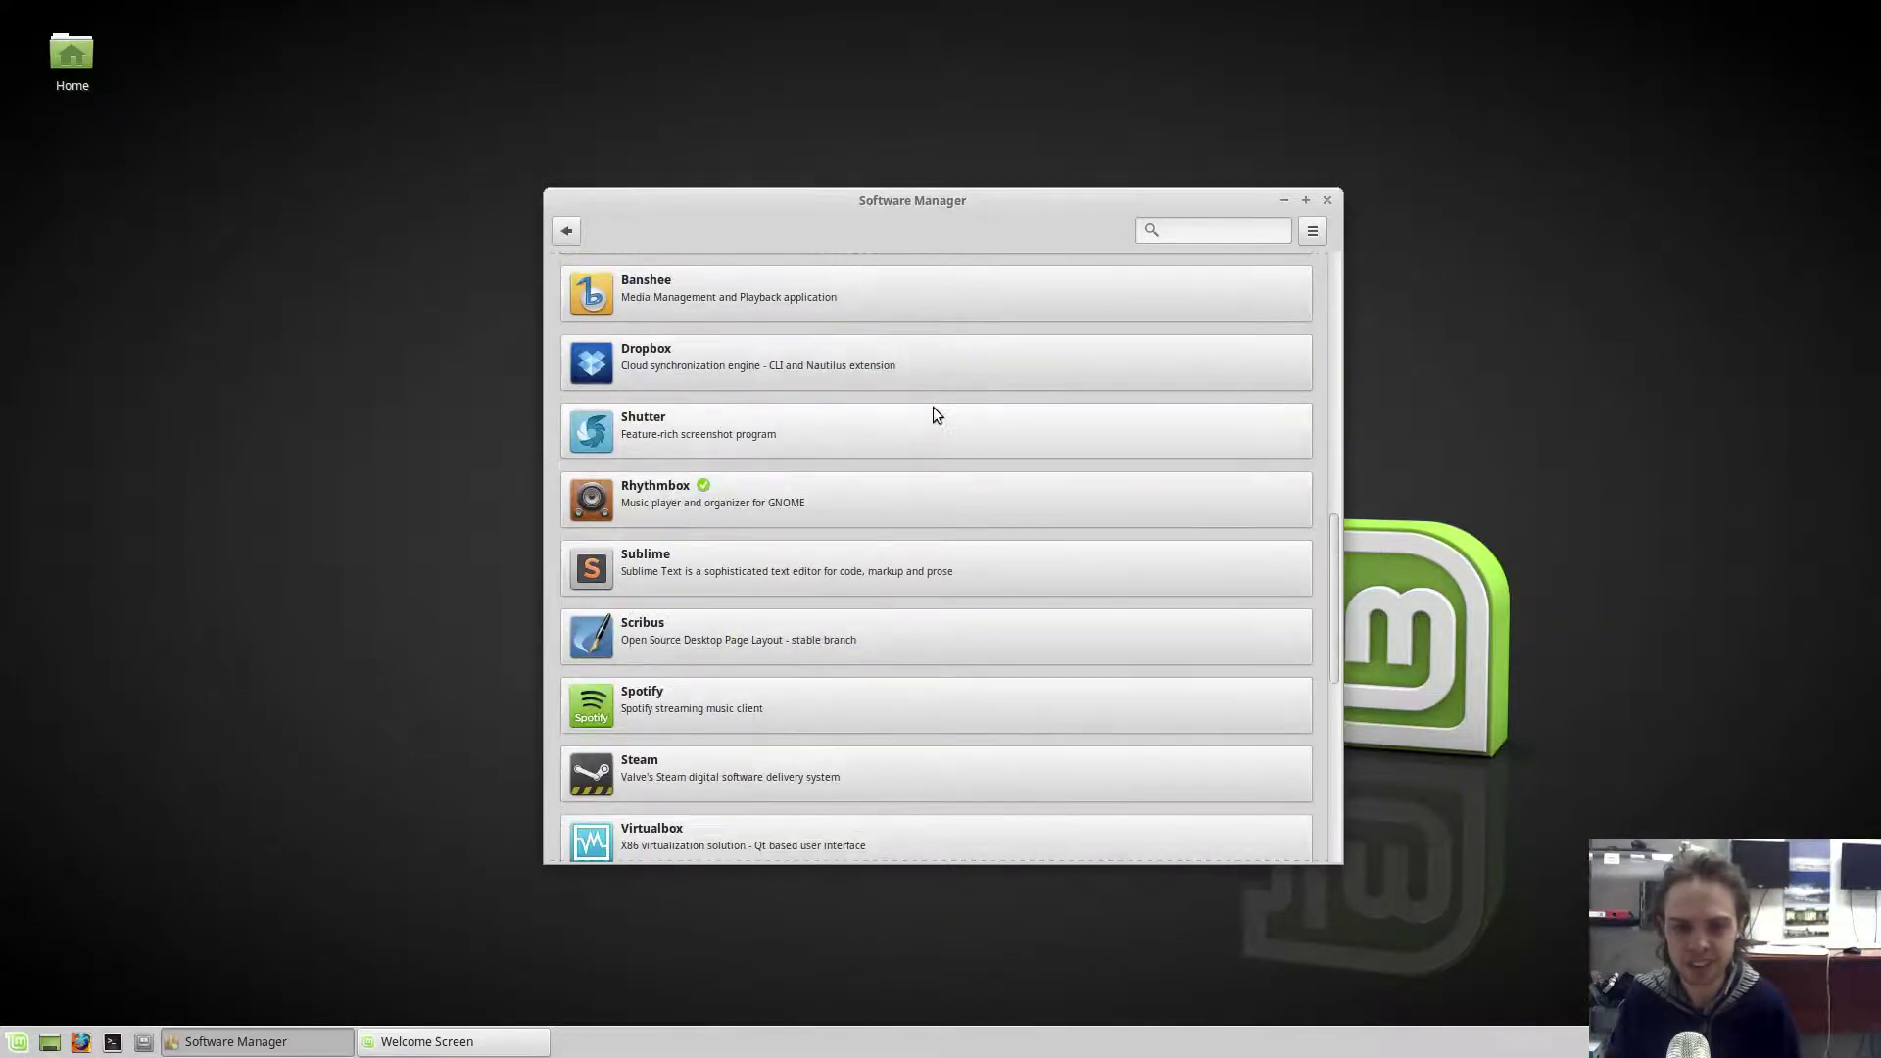
scroll(933, 407, down, 2)
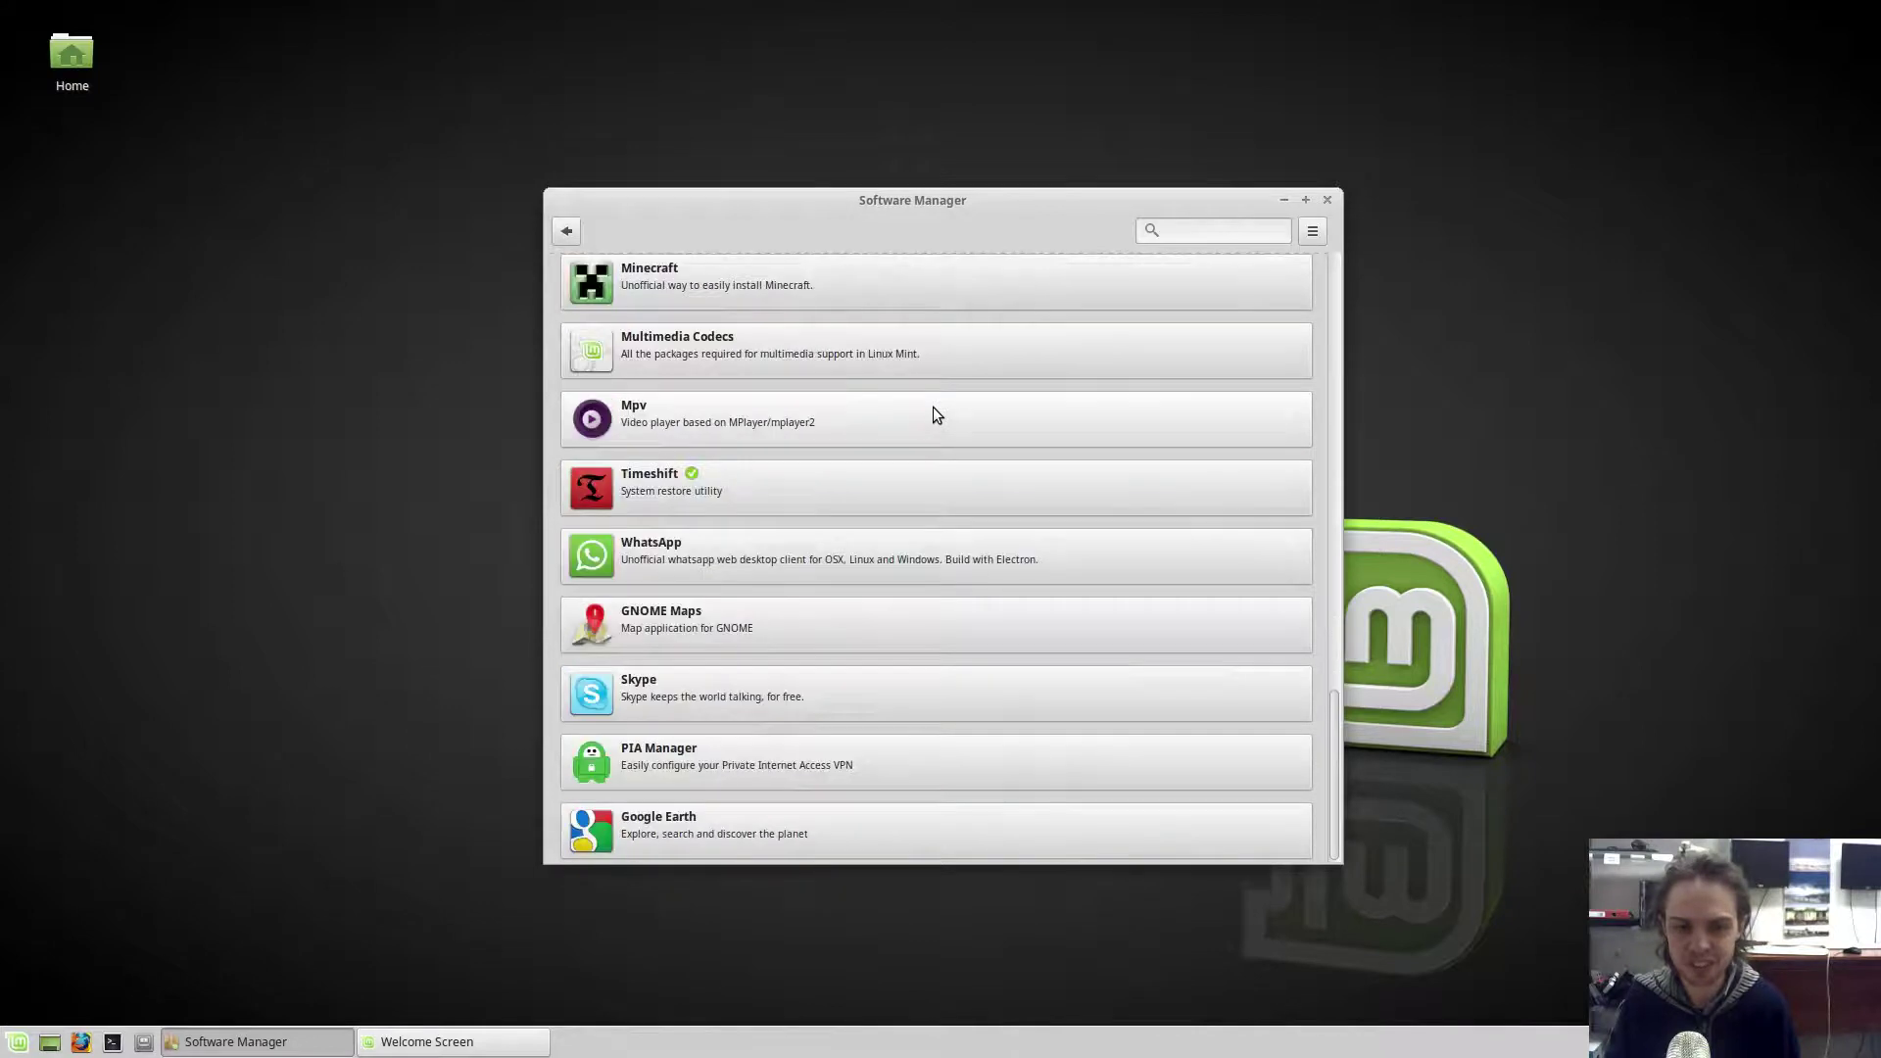
scroll(933, 407, up, 7)
scroll(932, 407, up, 3)
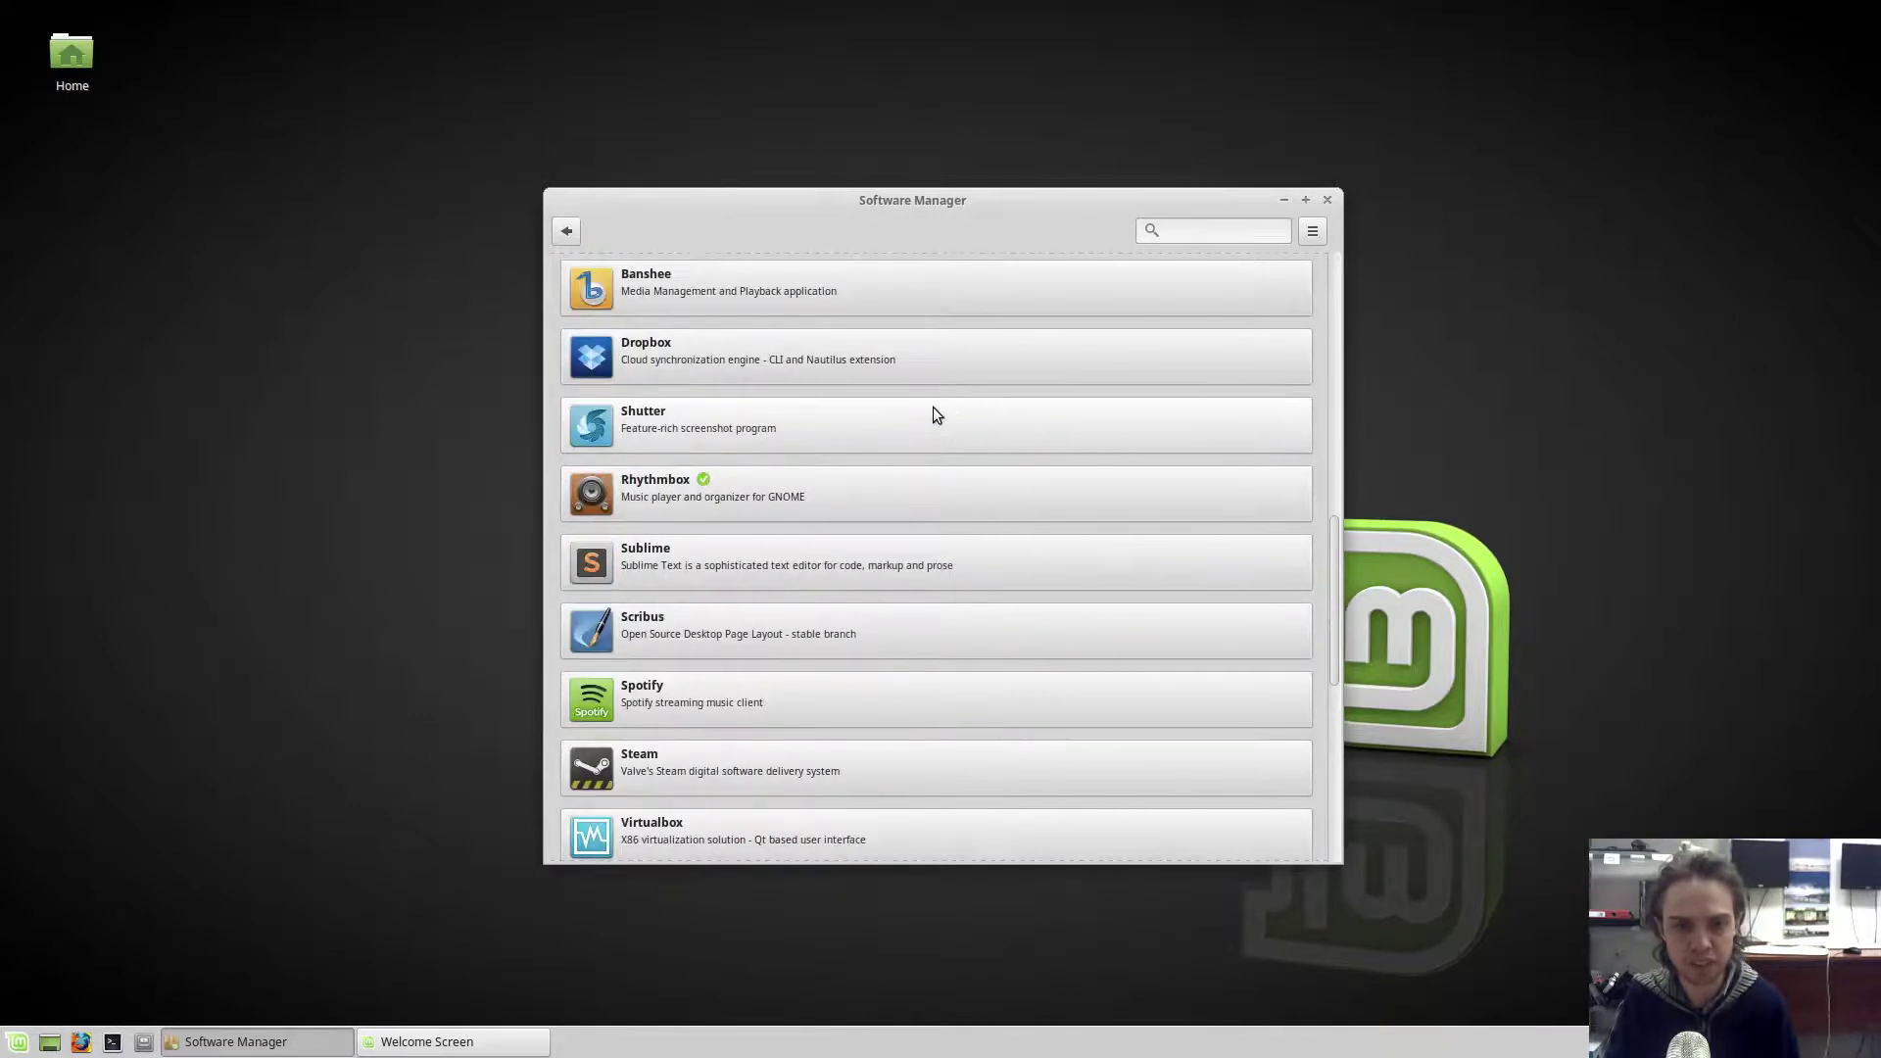
Search the store for Steam, replace the query with Skype, then close Software Manager.
click(565, 232)
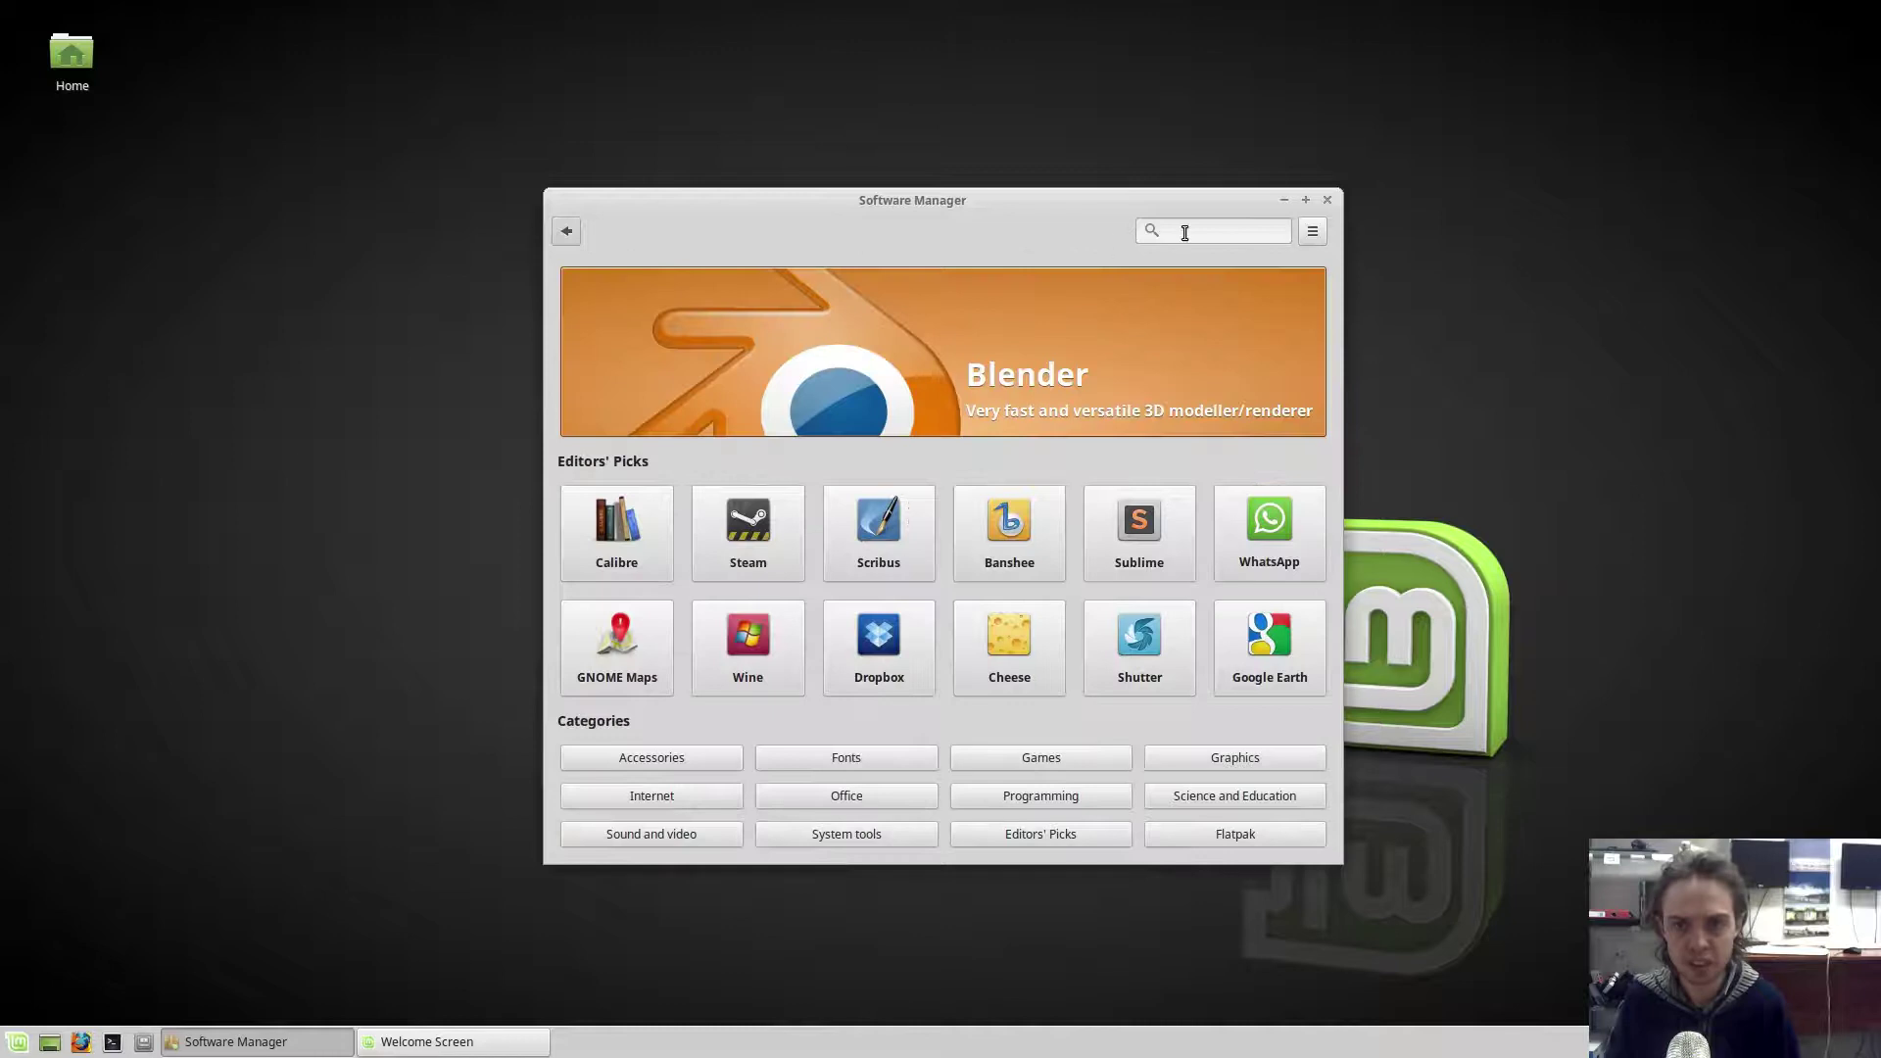
click(1214, 239)
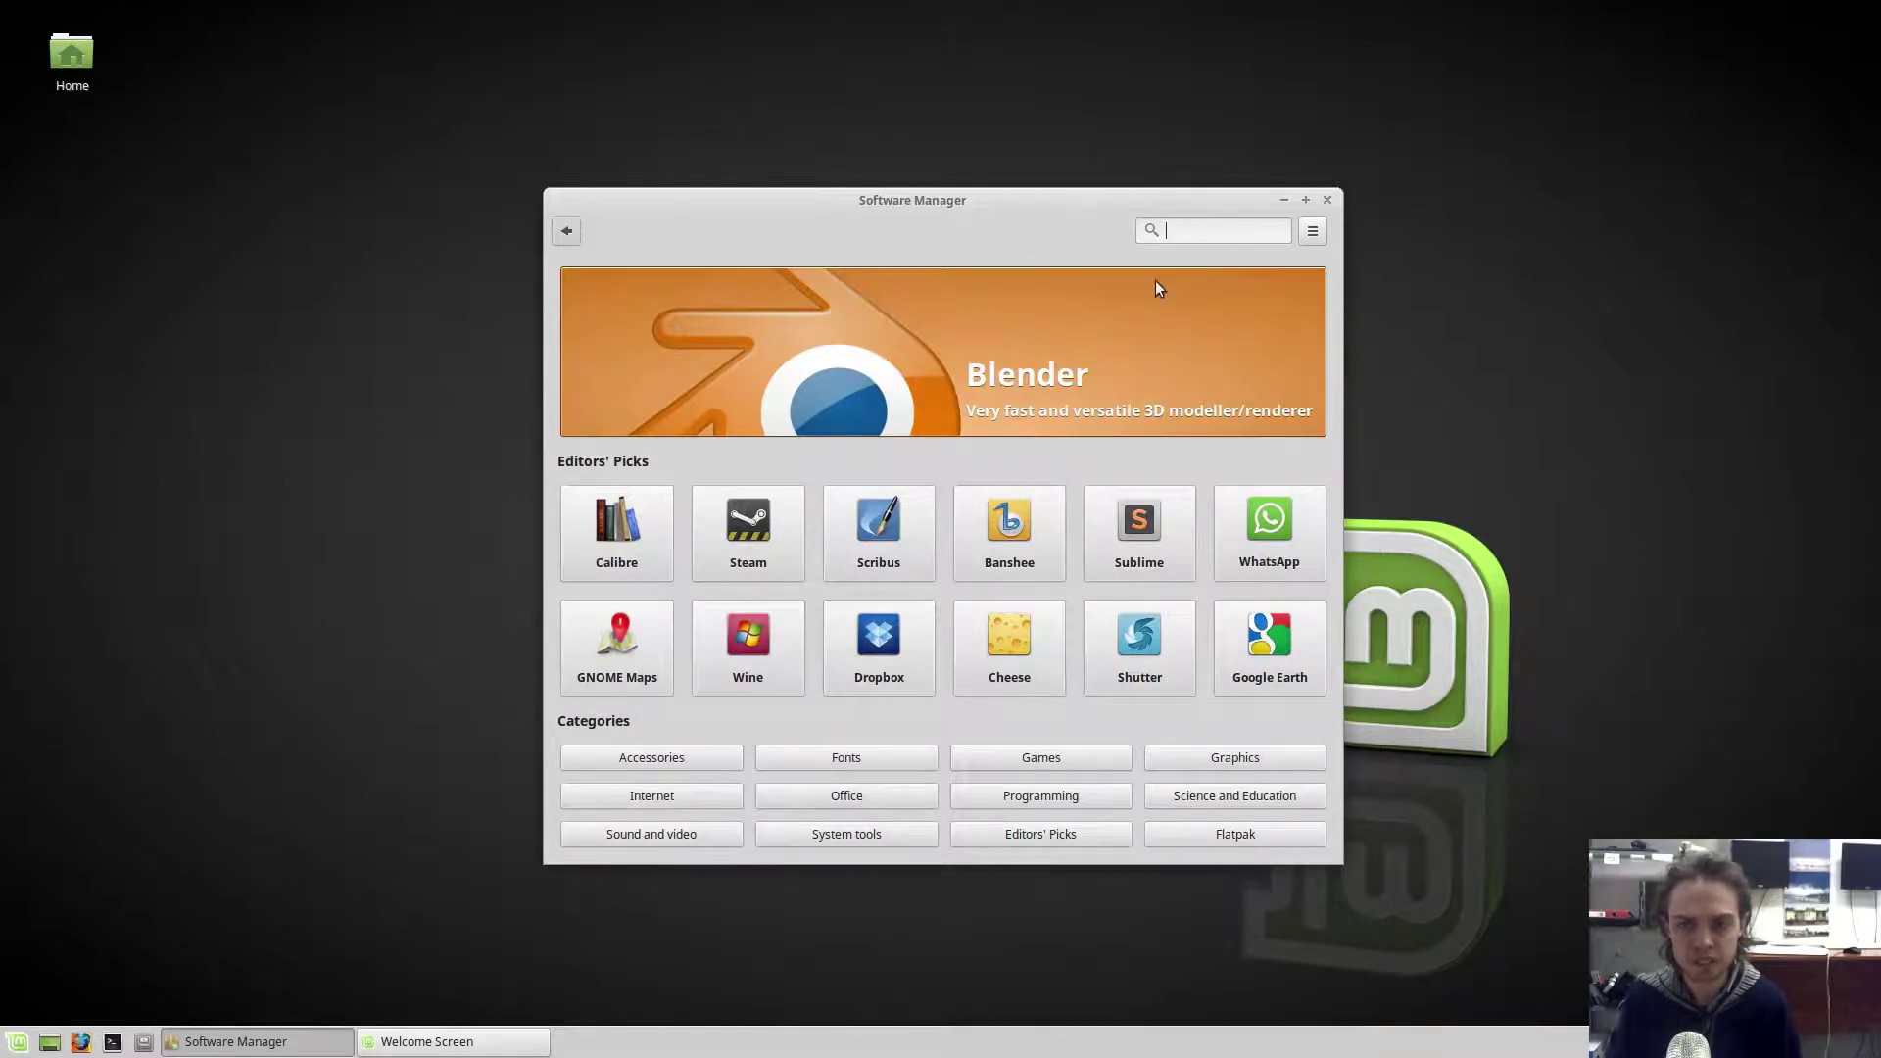
text(s)
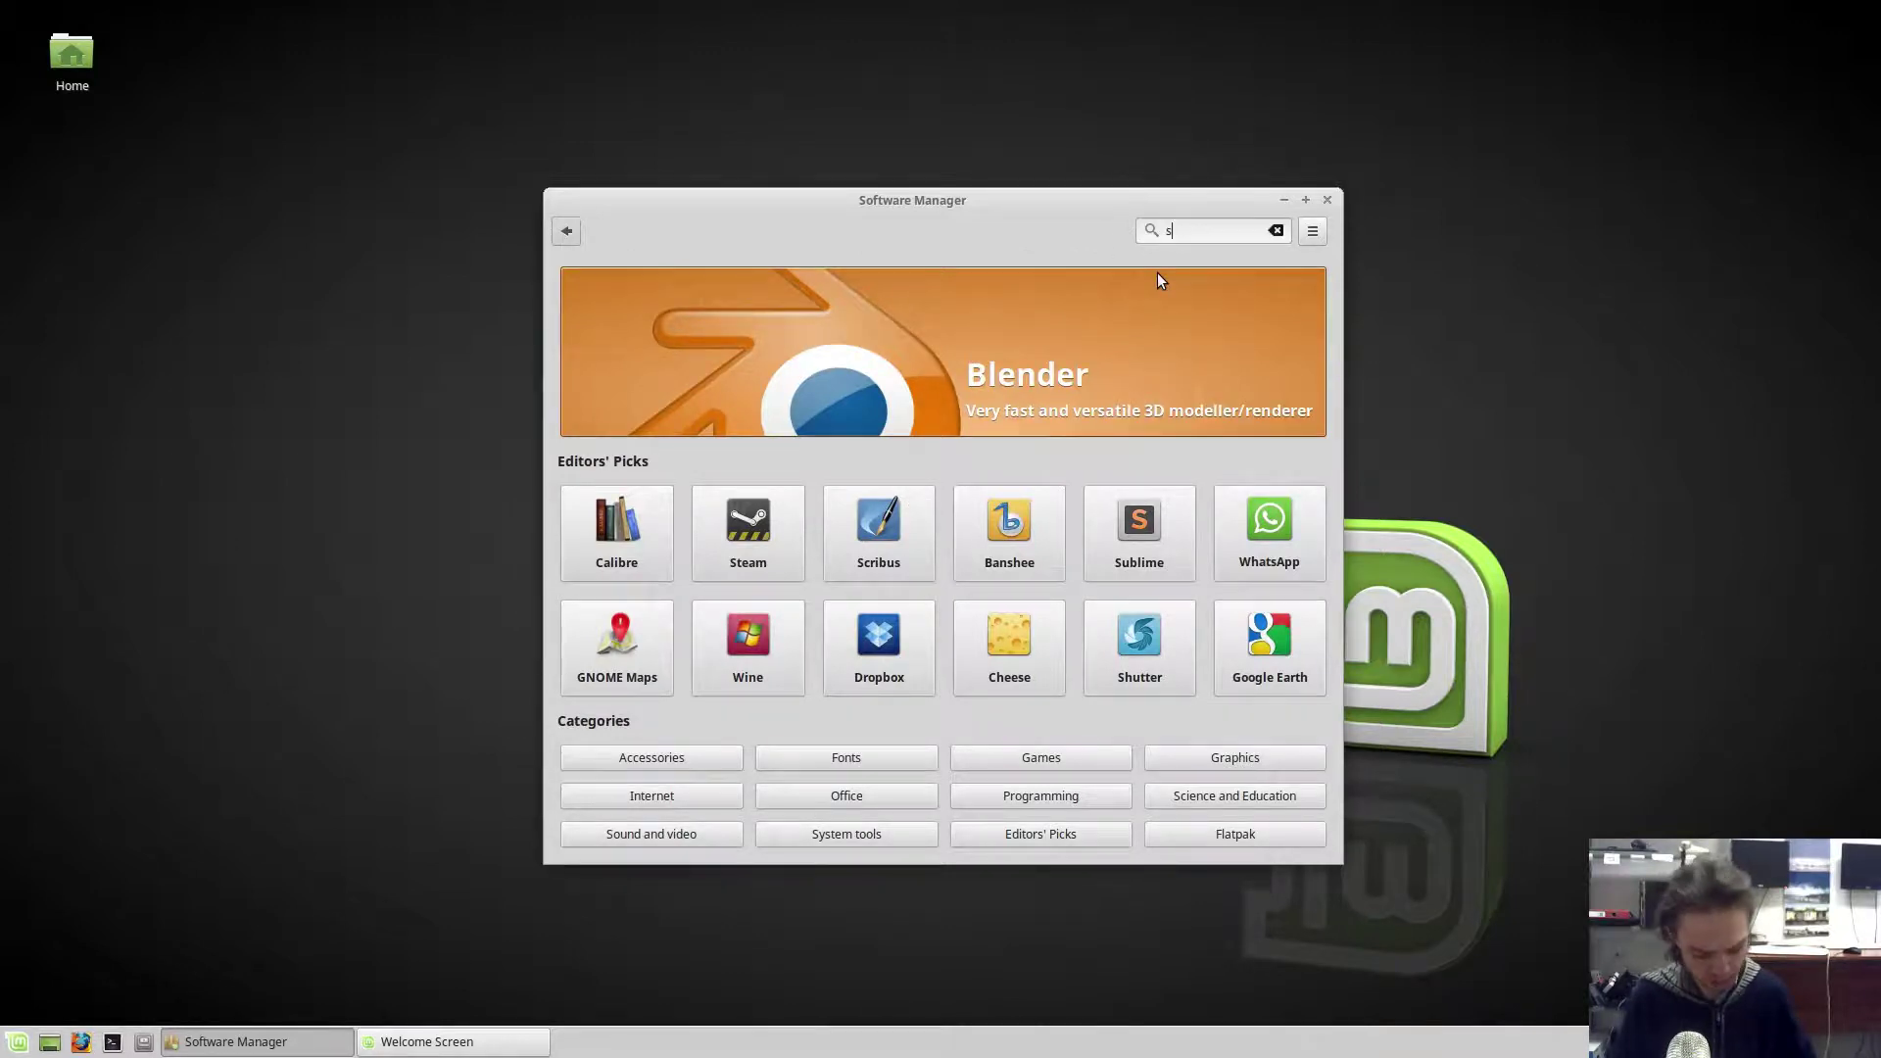
text(tw)
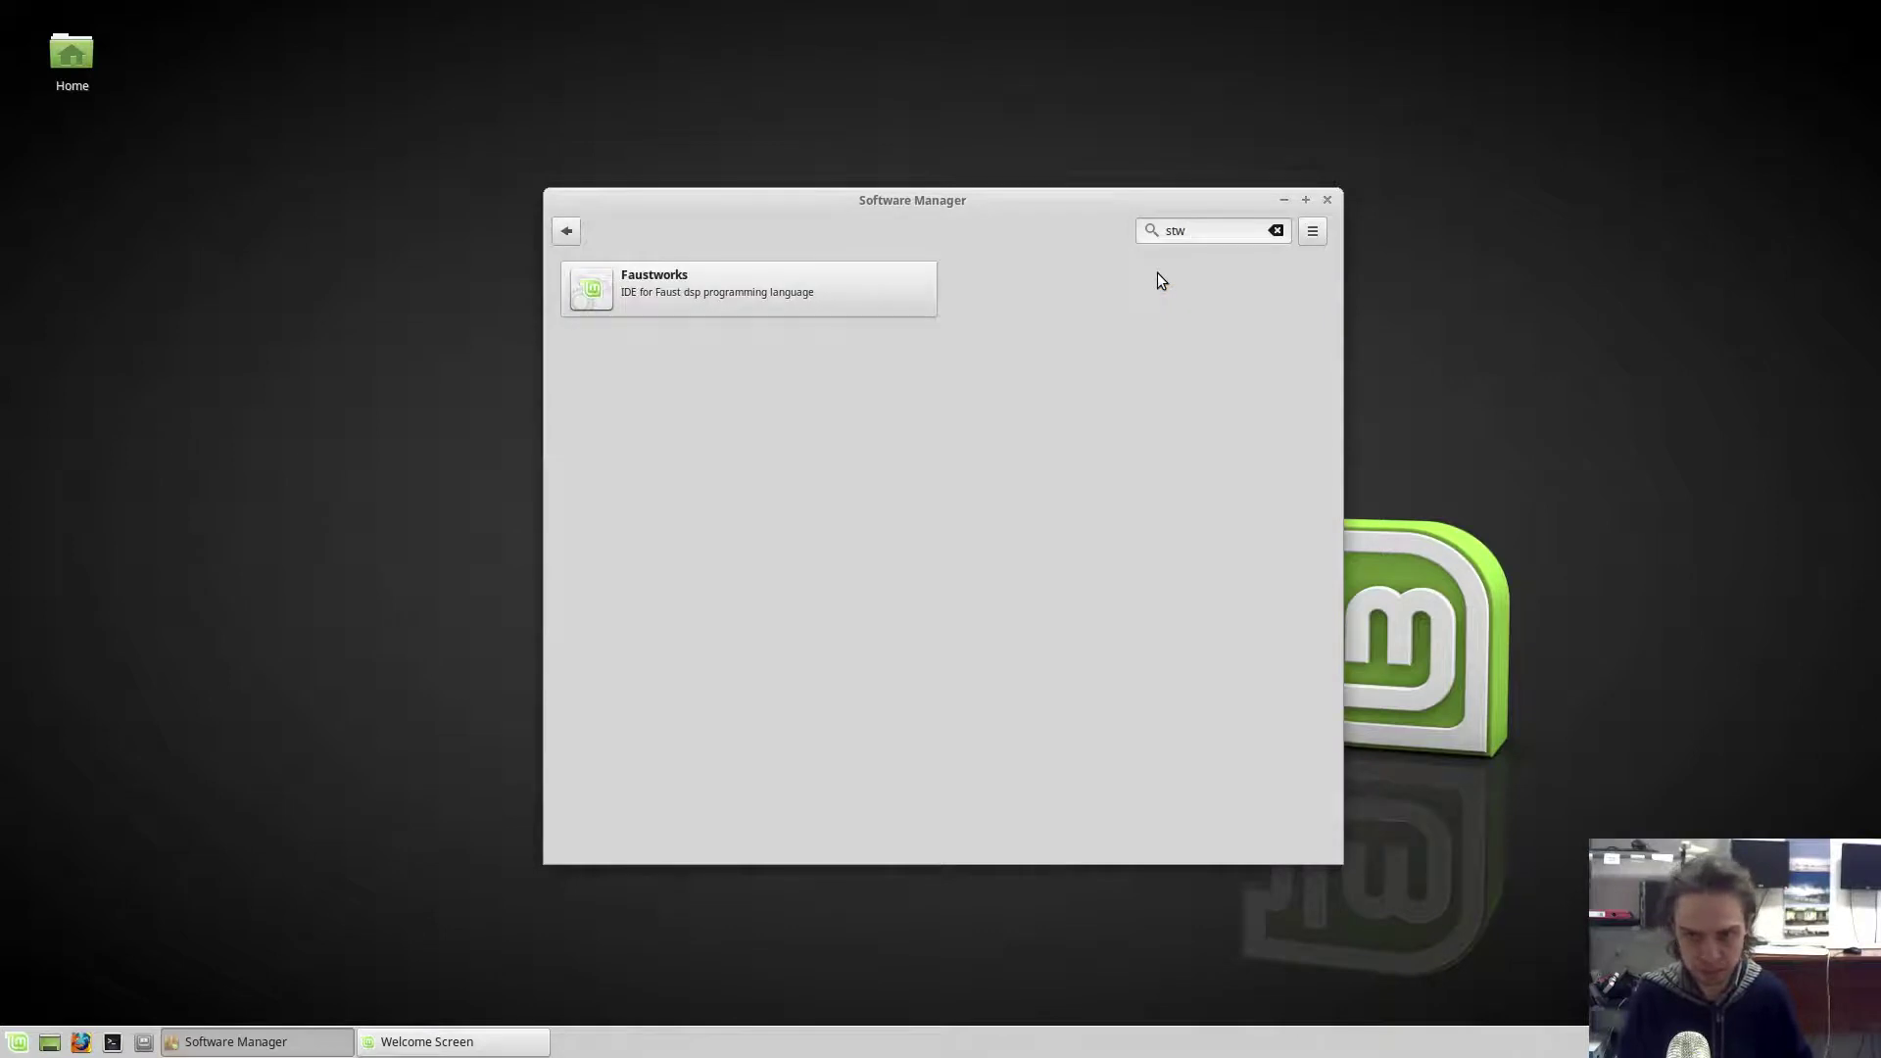
text(a)
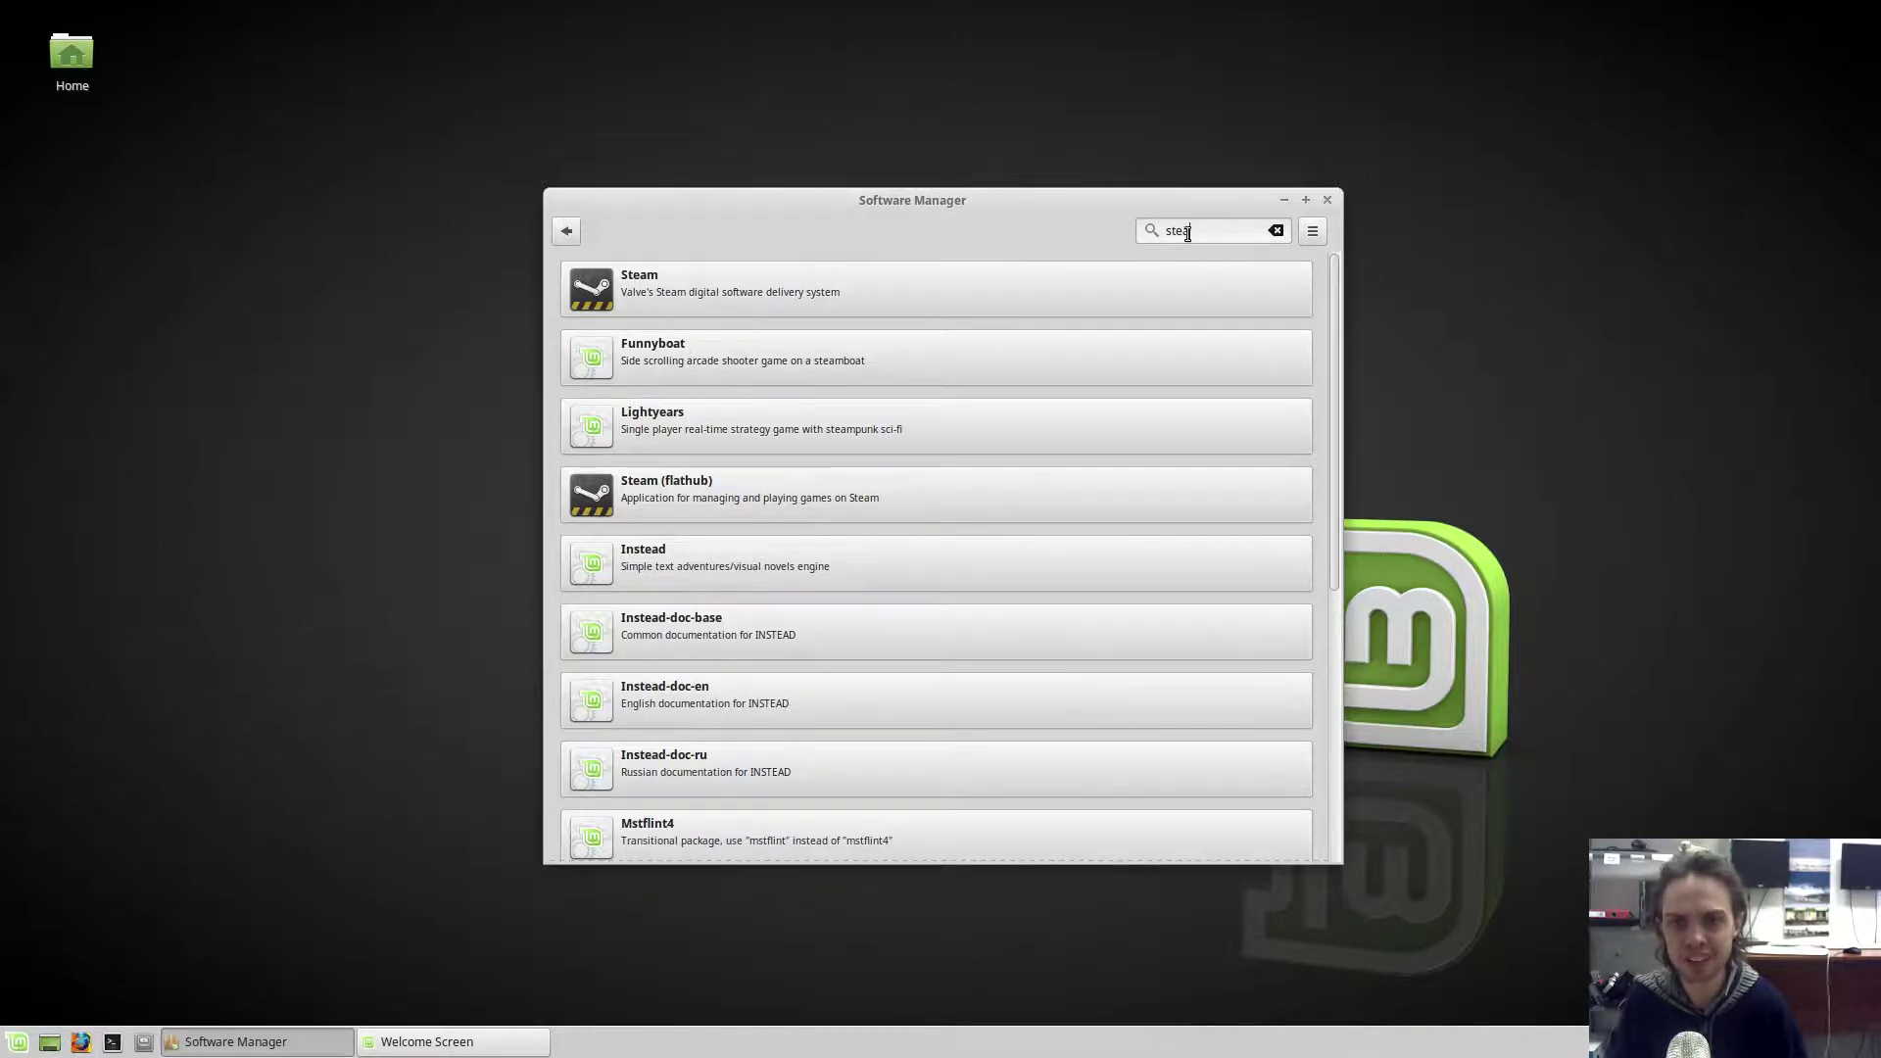
drag(1212, 230, 1144, 231)
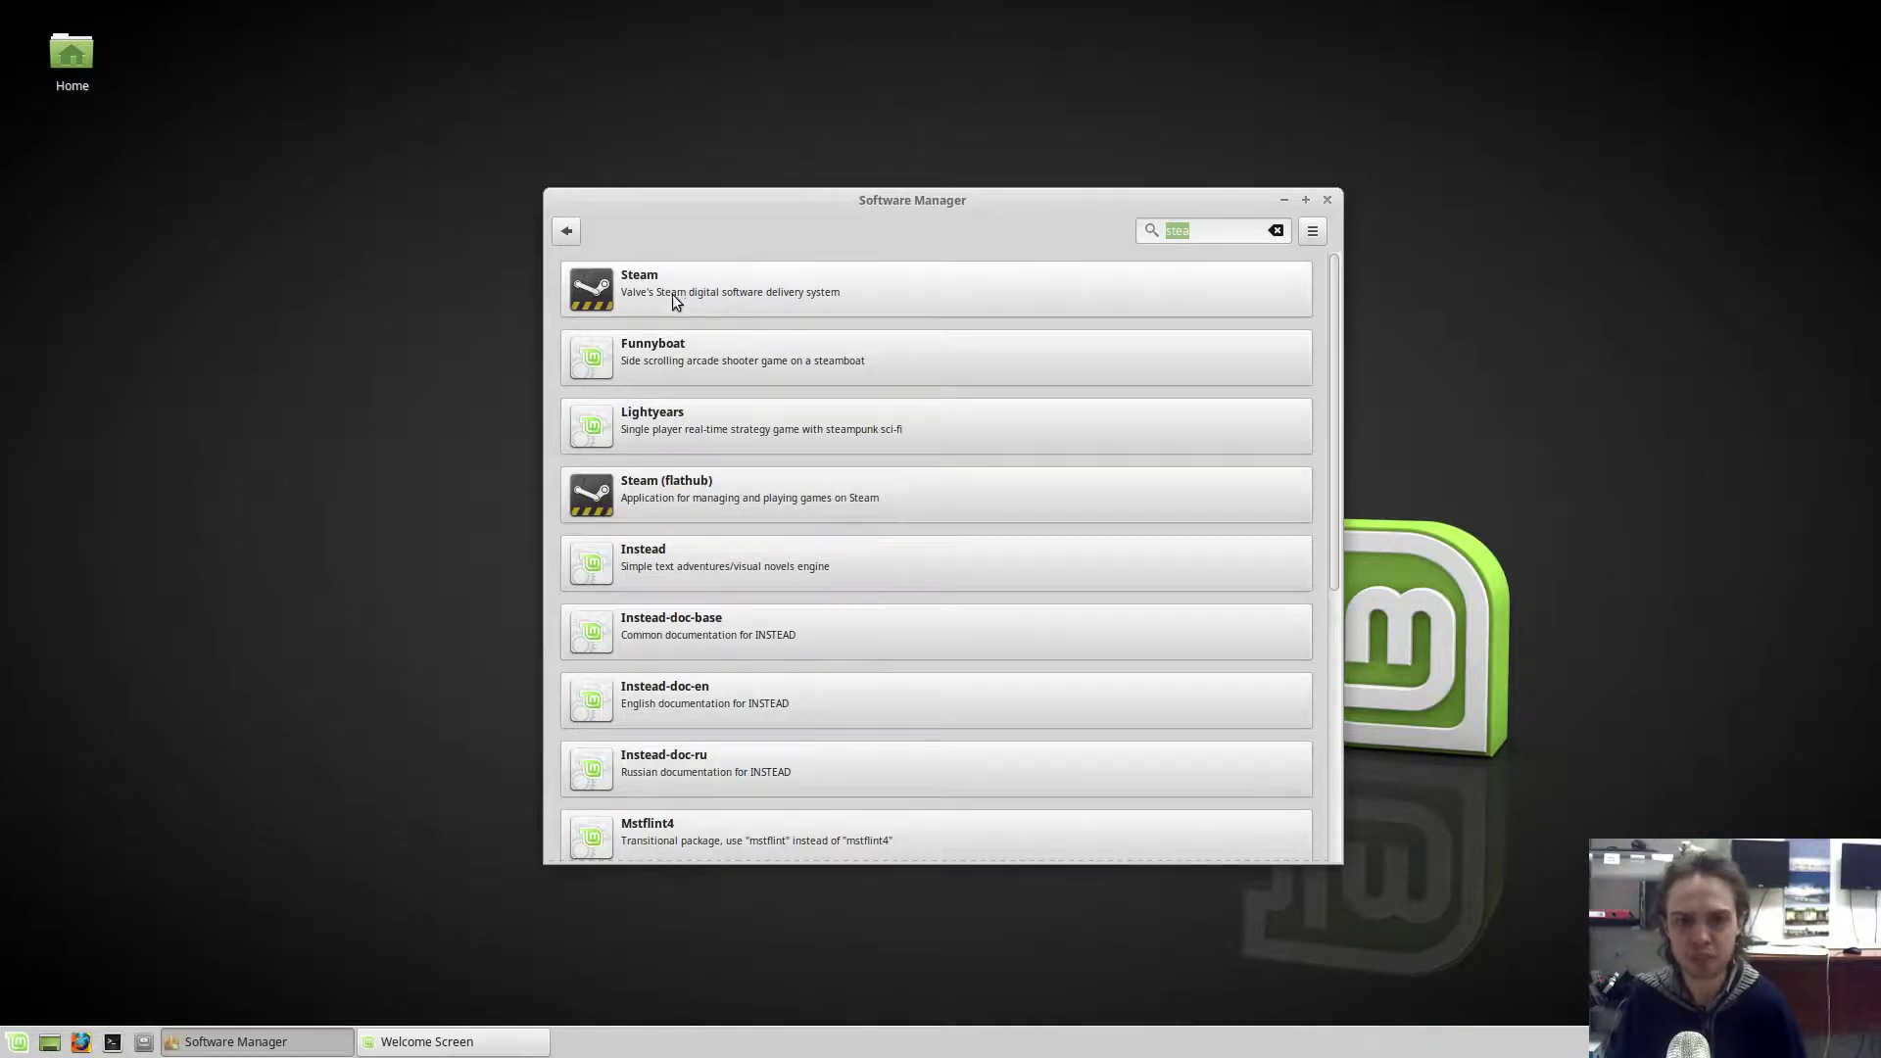
text(s)
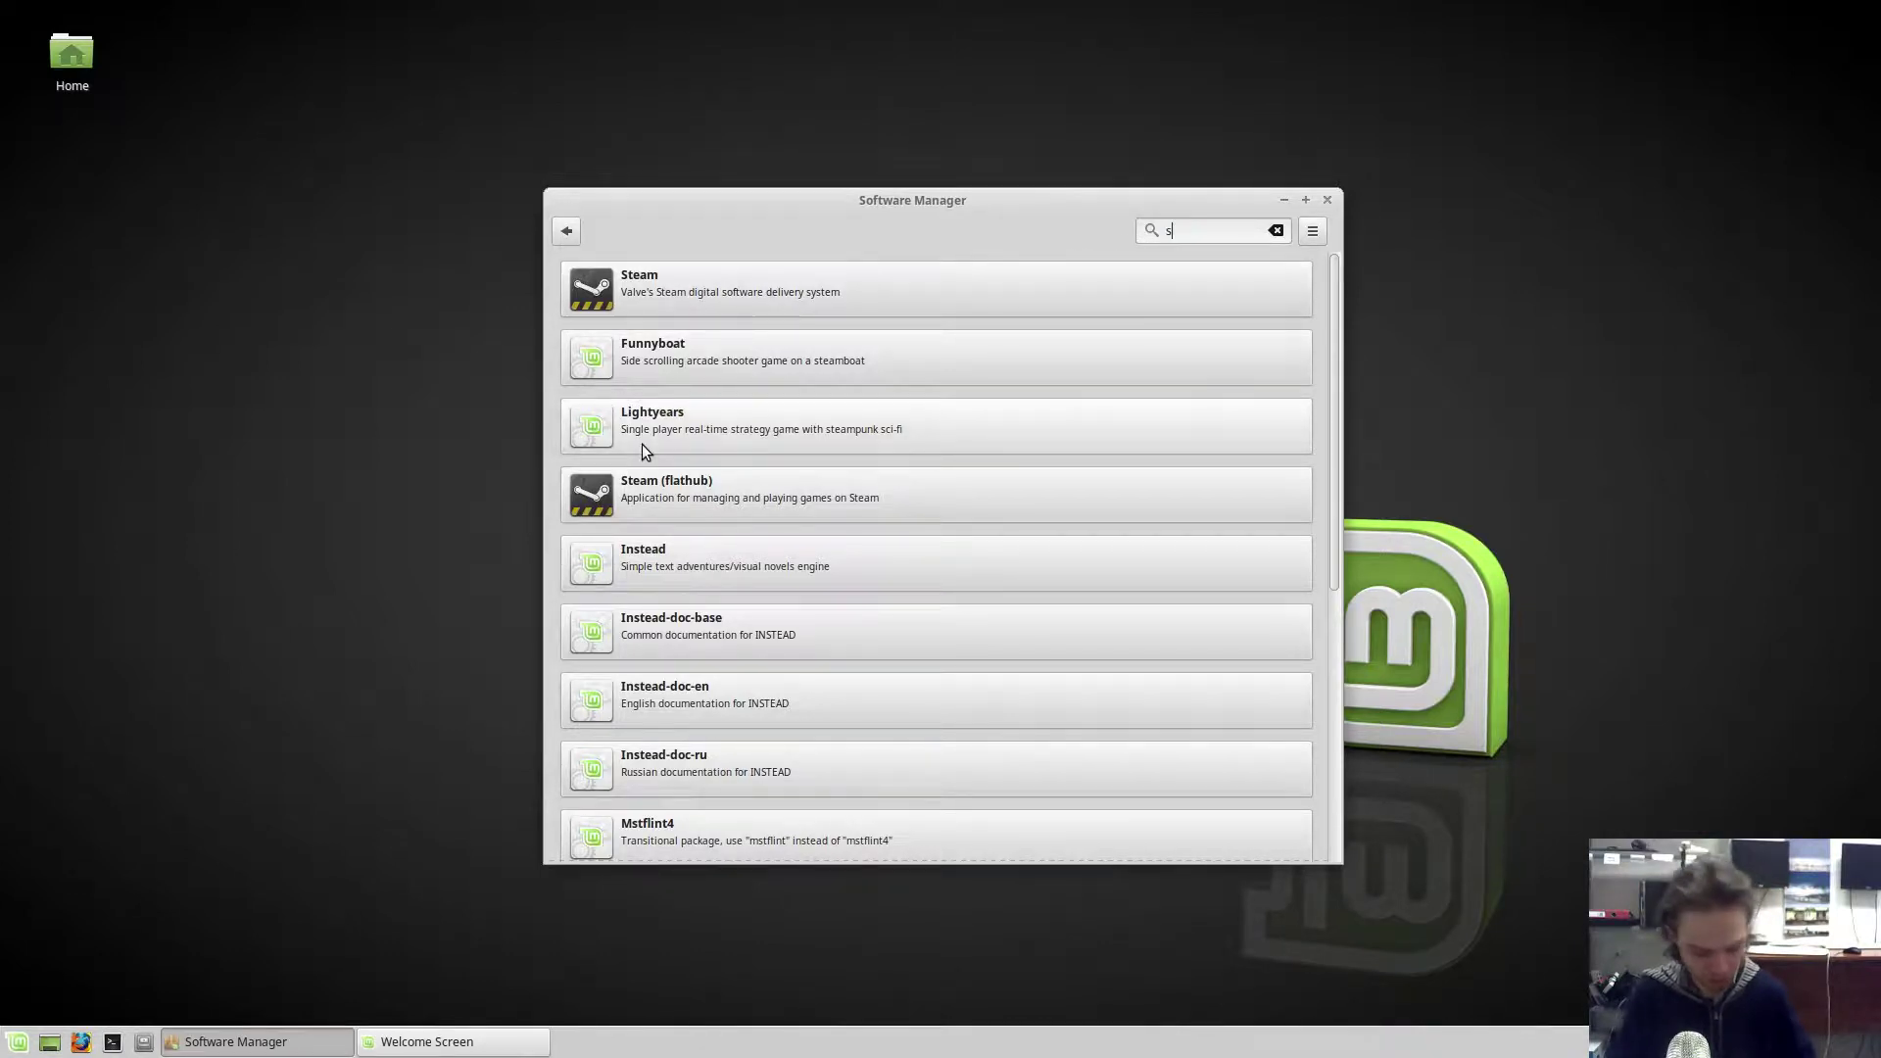
text(kyp)
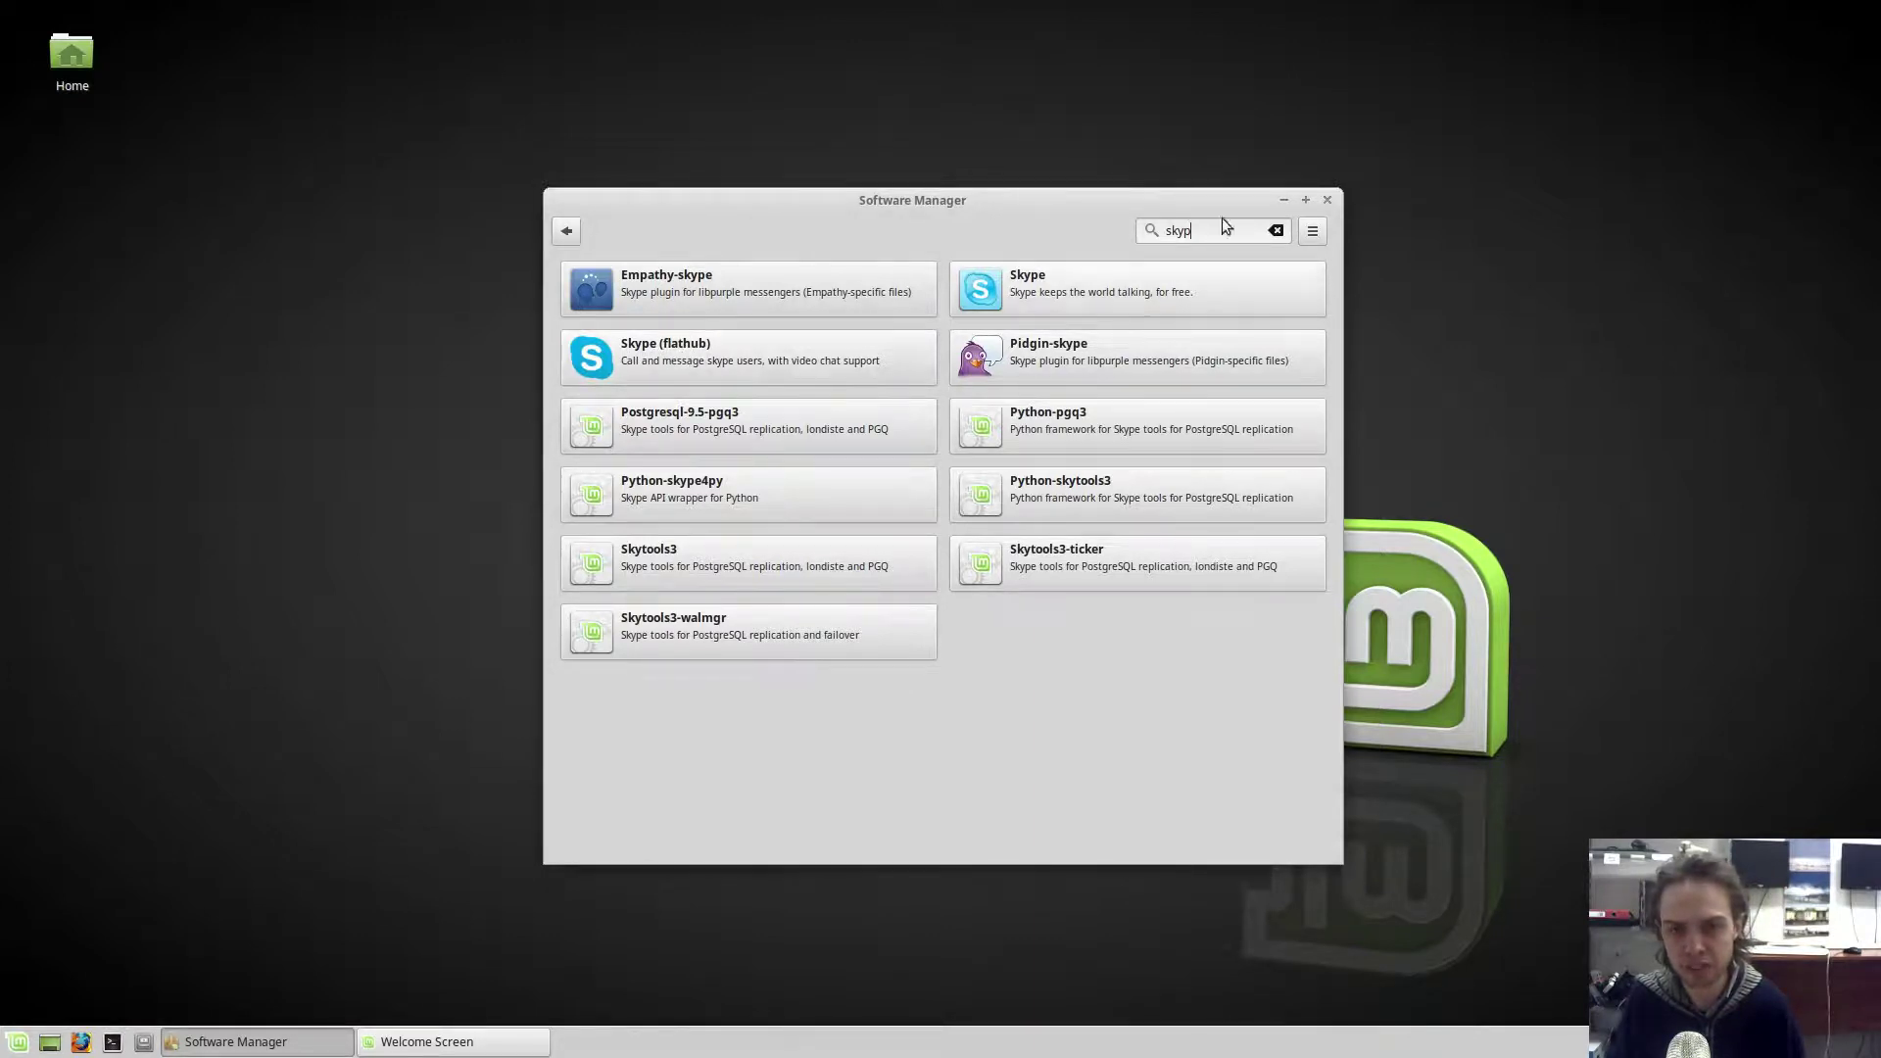
click(1327, 200)
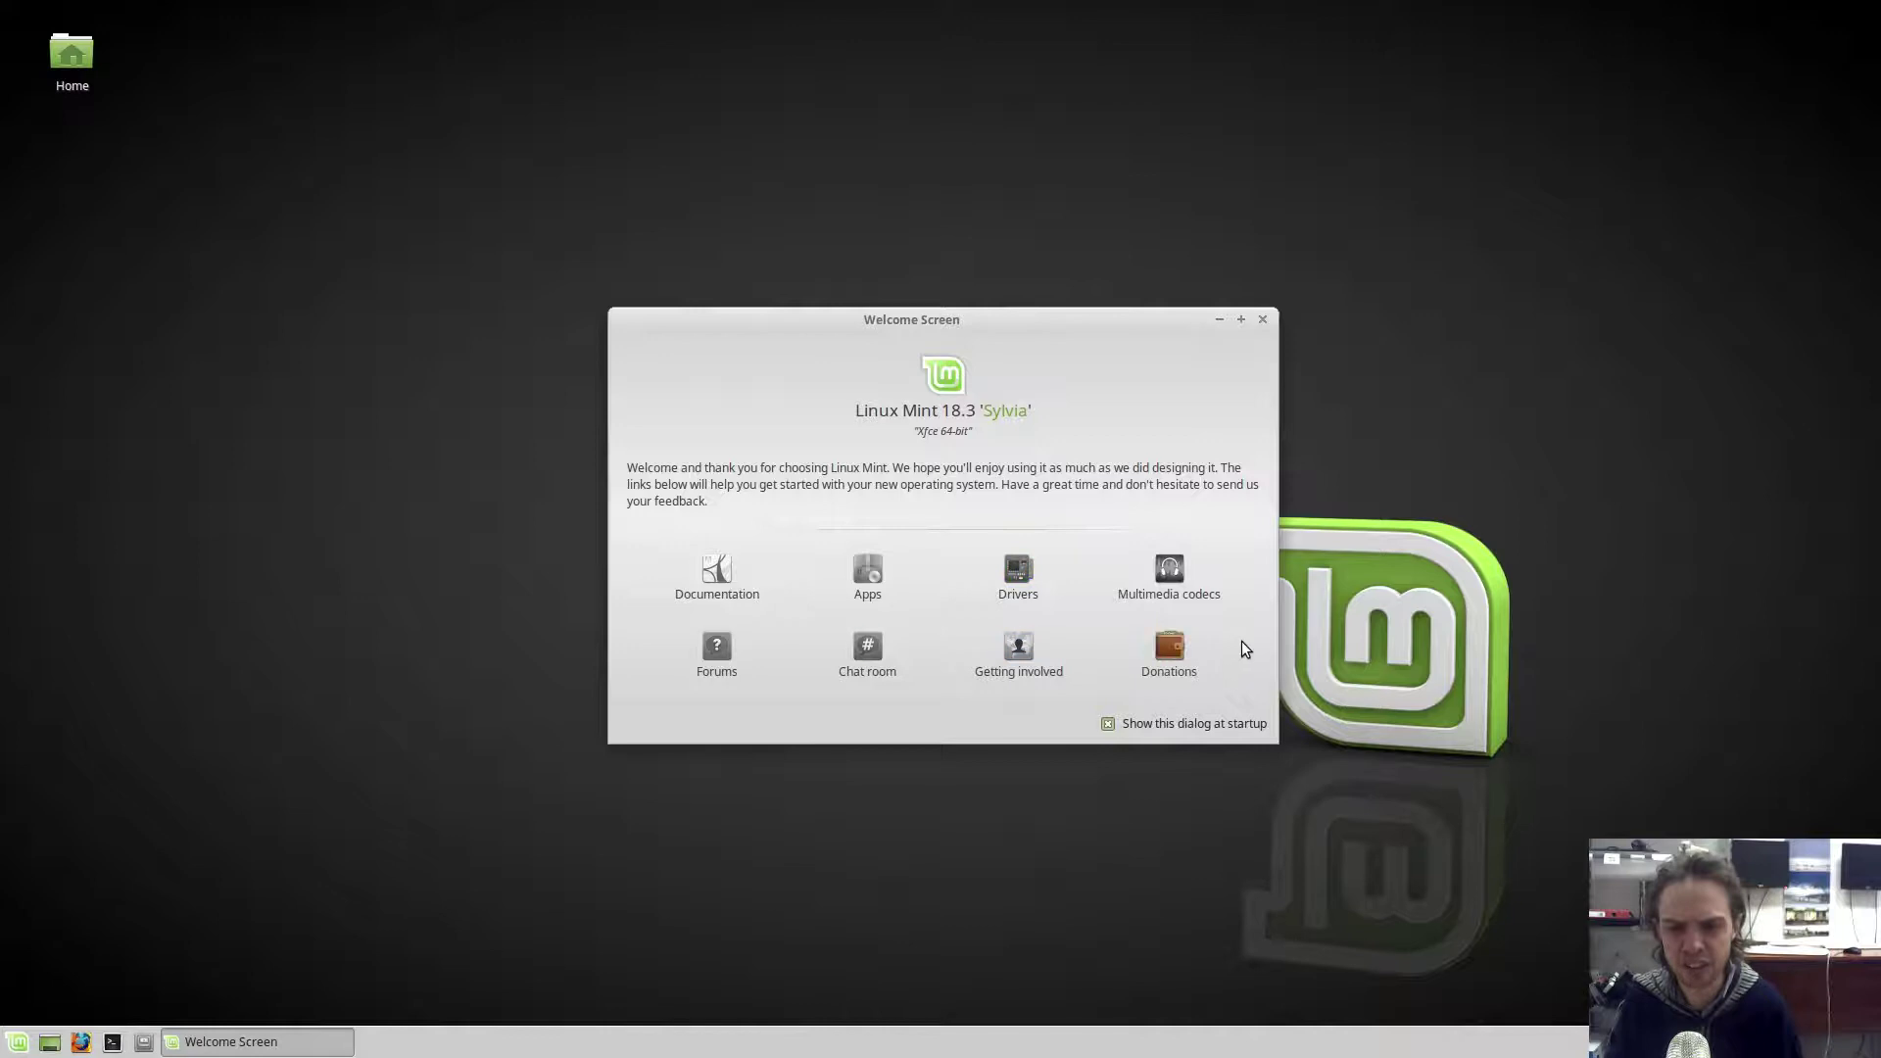
Turn off 'Show this dialog at startup', close the Welcome Screen, and browse the menu's Settings apps.
click(1107, 723)
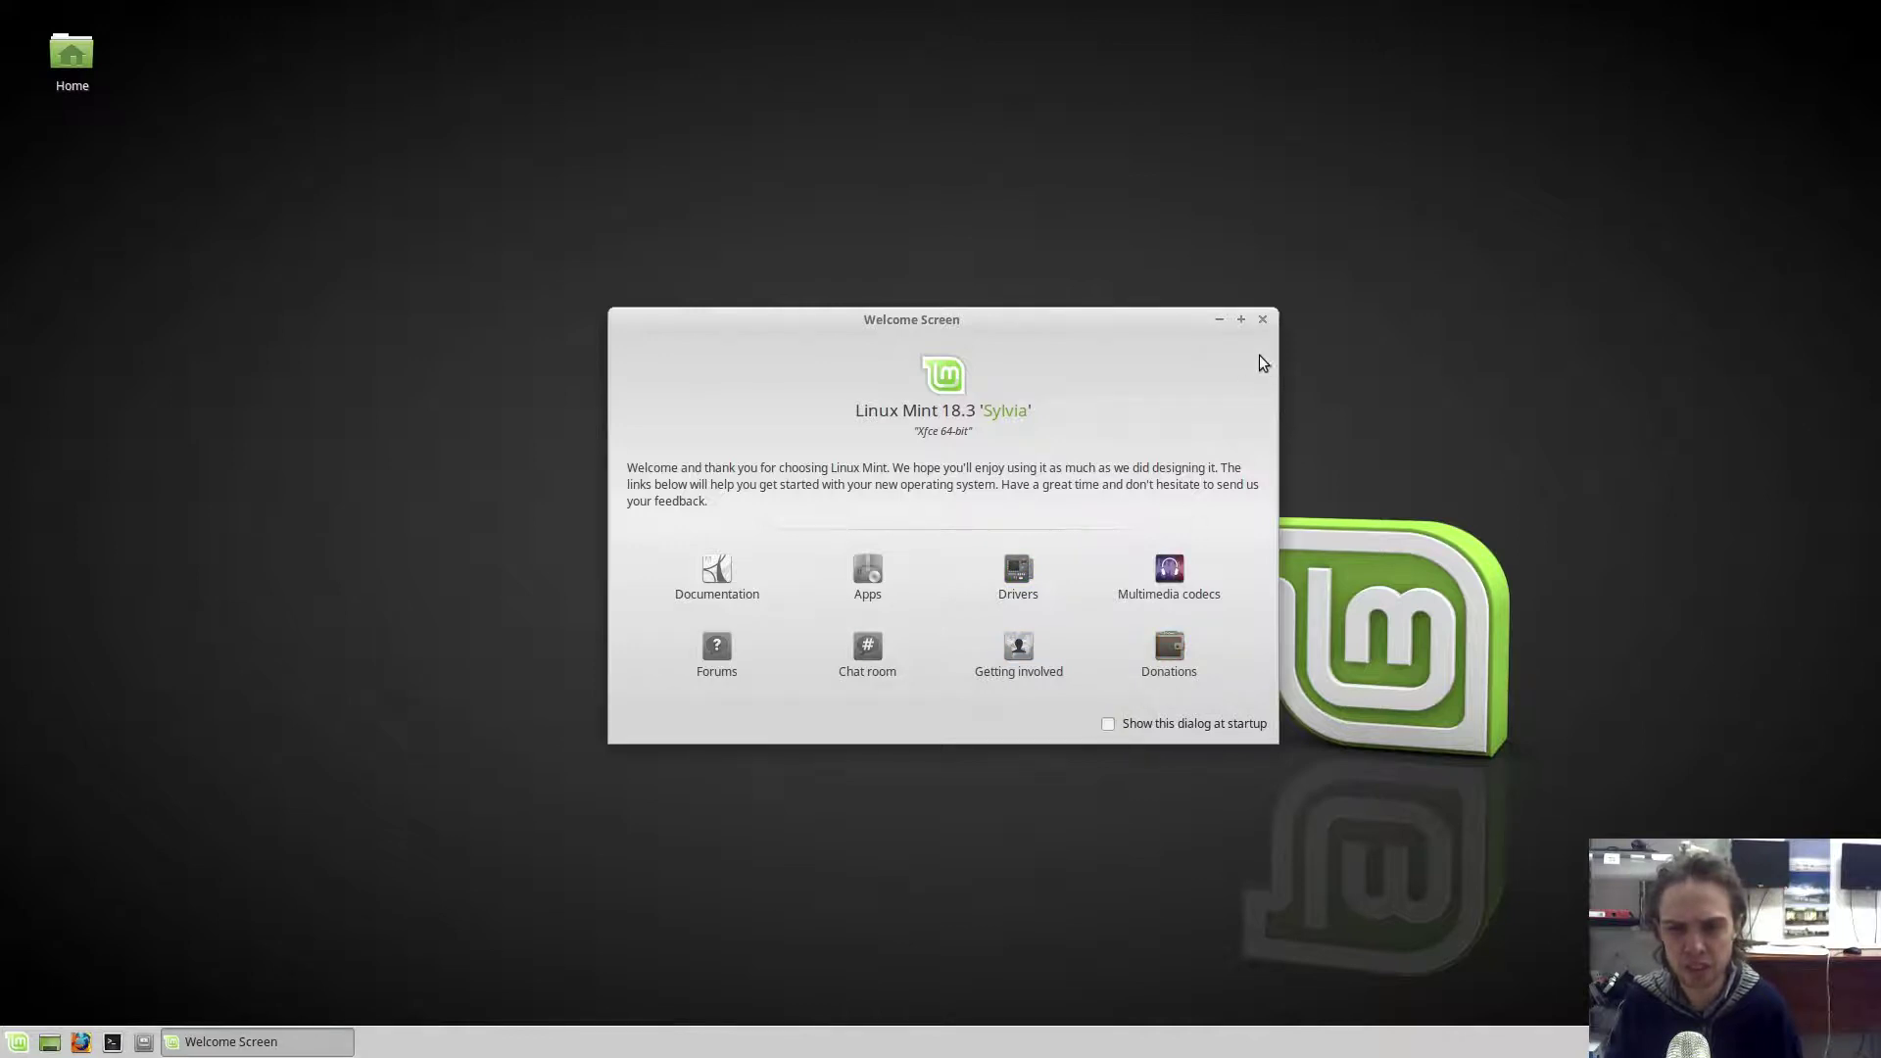
click(1264, 321)
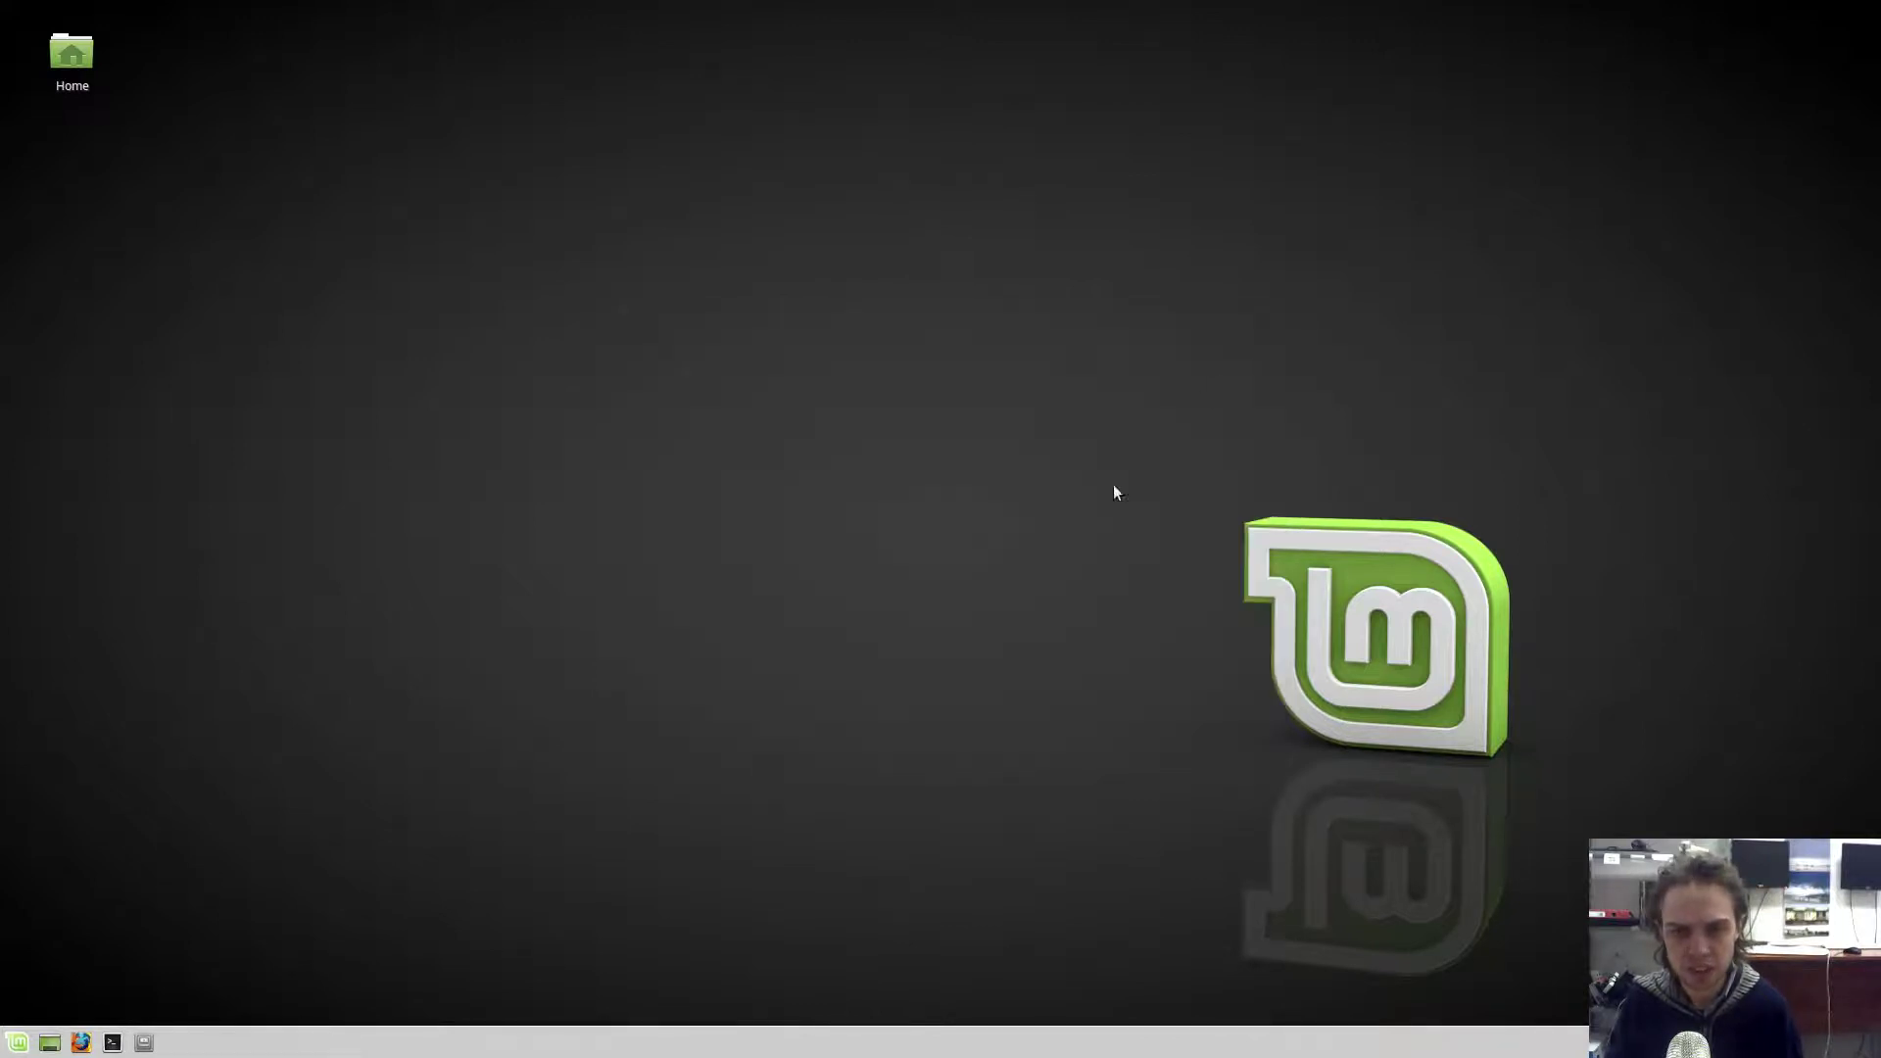
click(16, 1044)
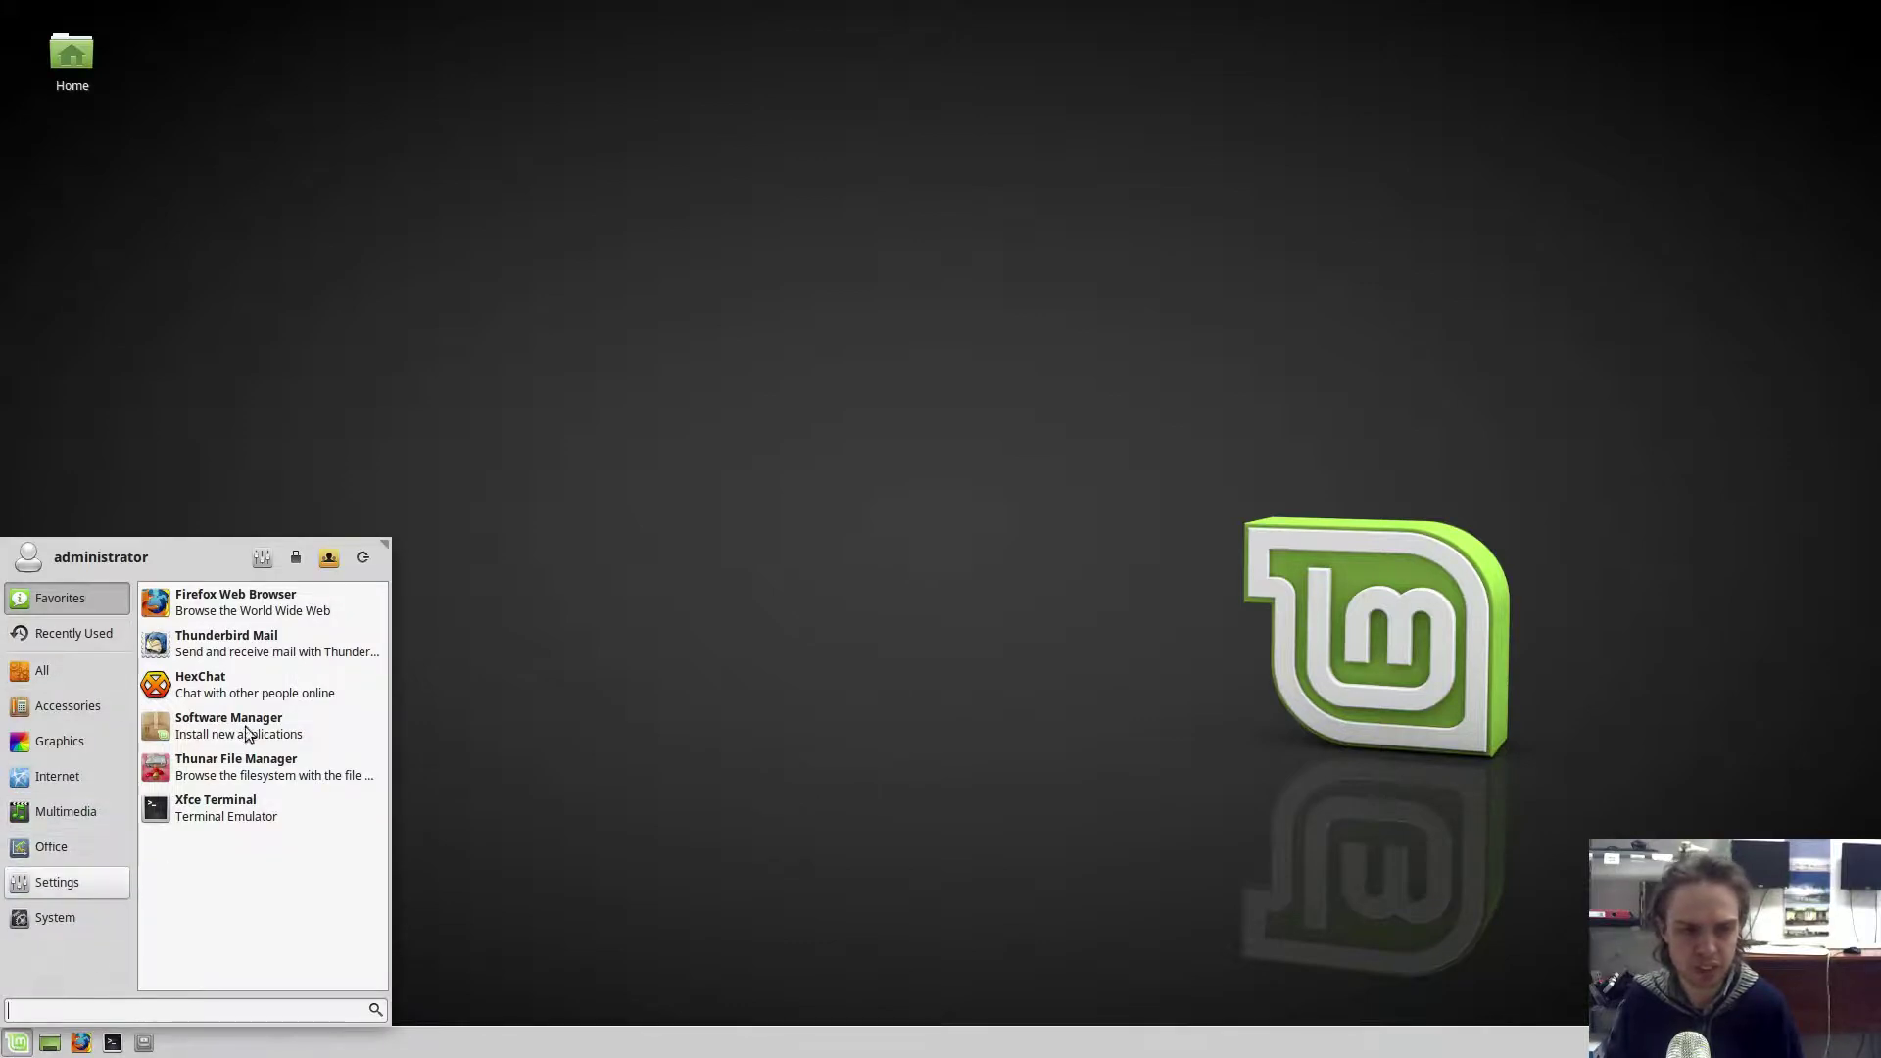
click(57, 881)
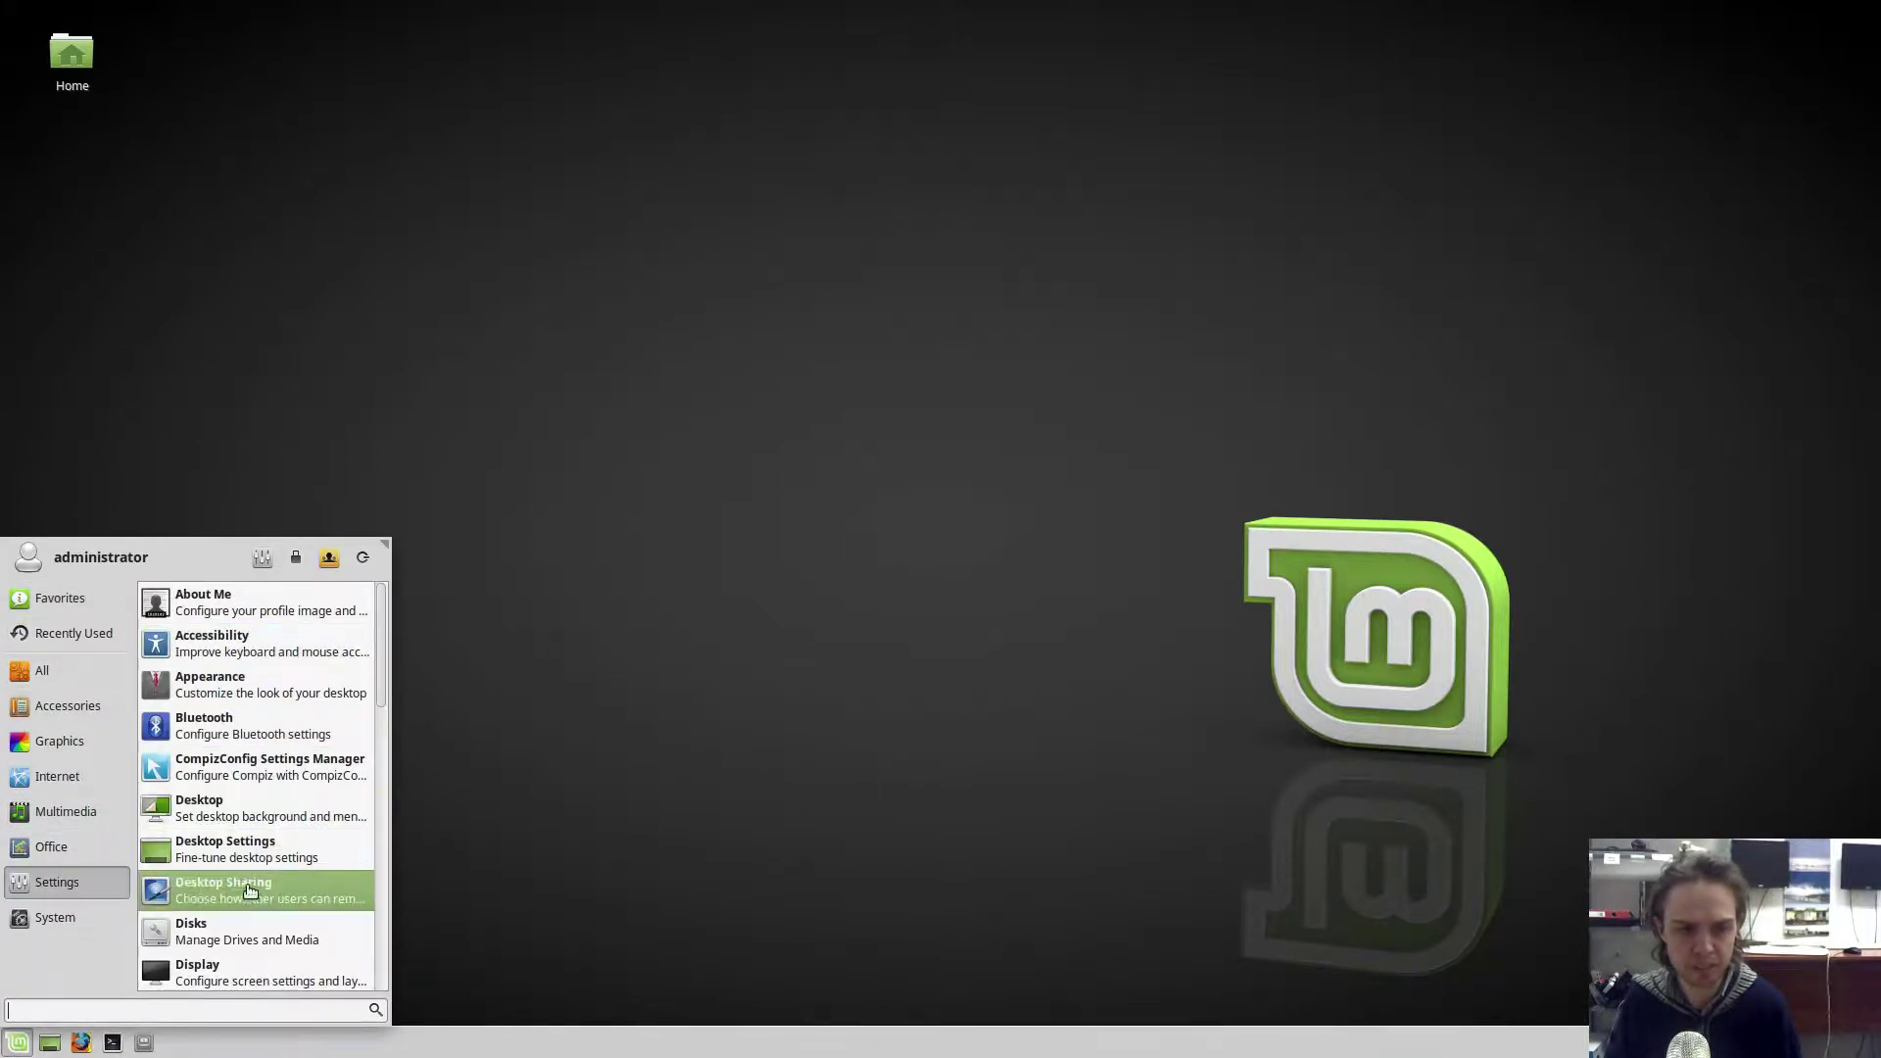
key(Escape)
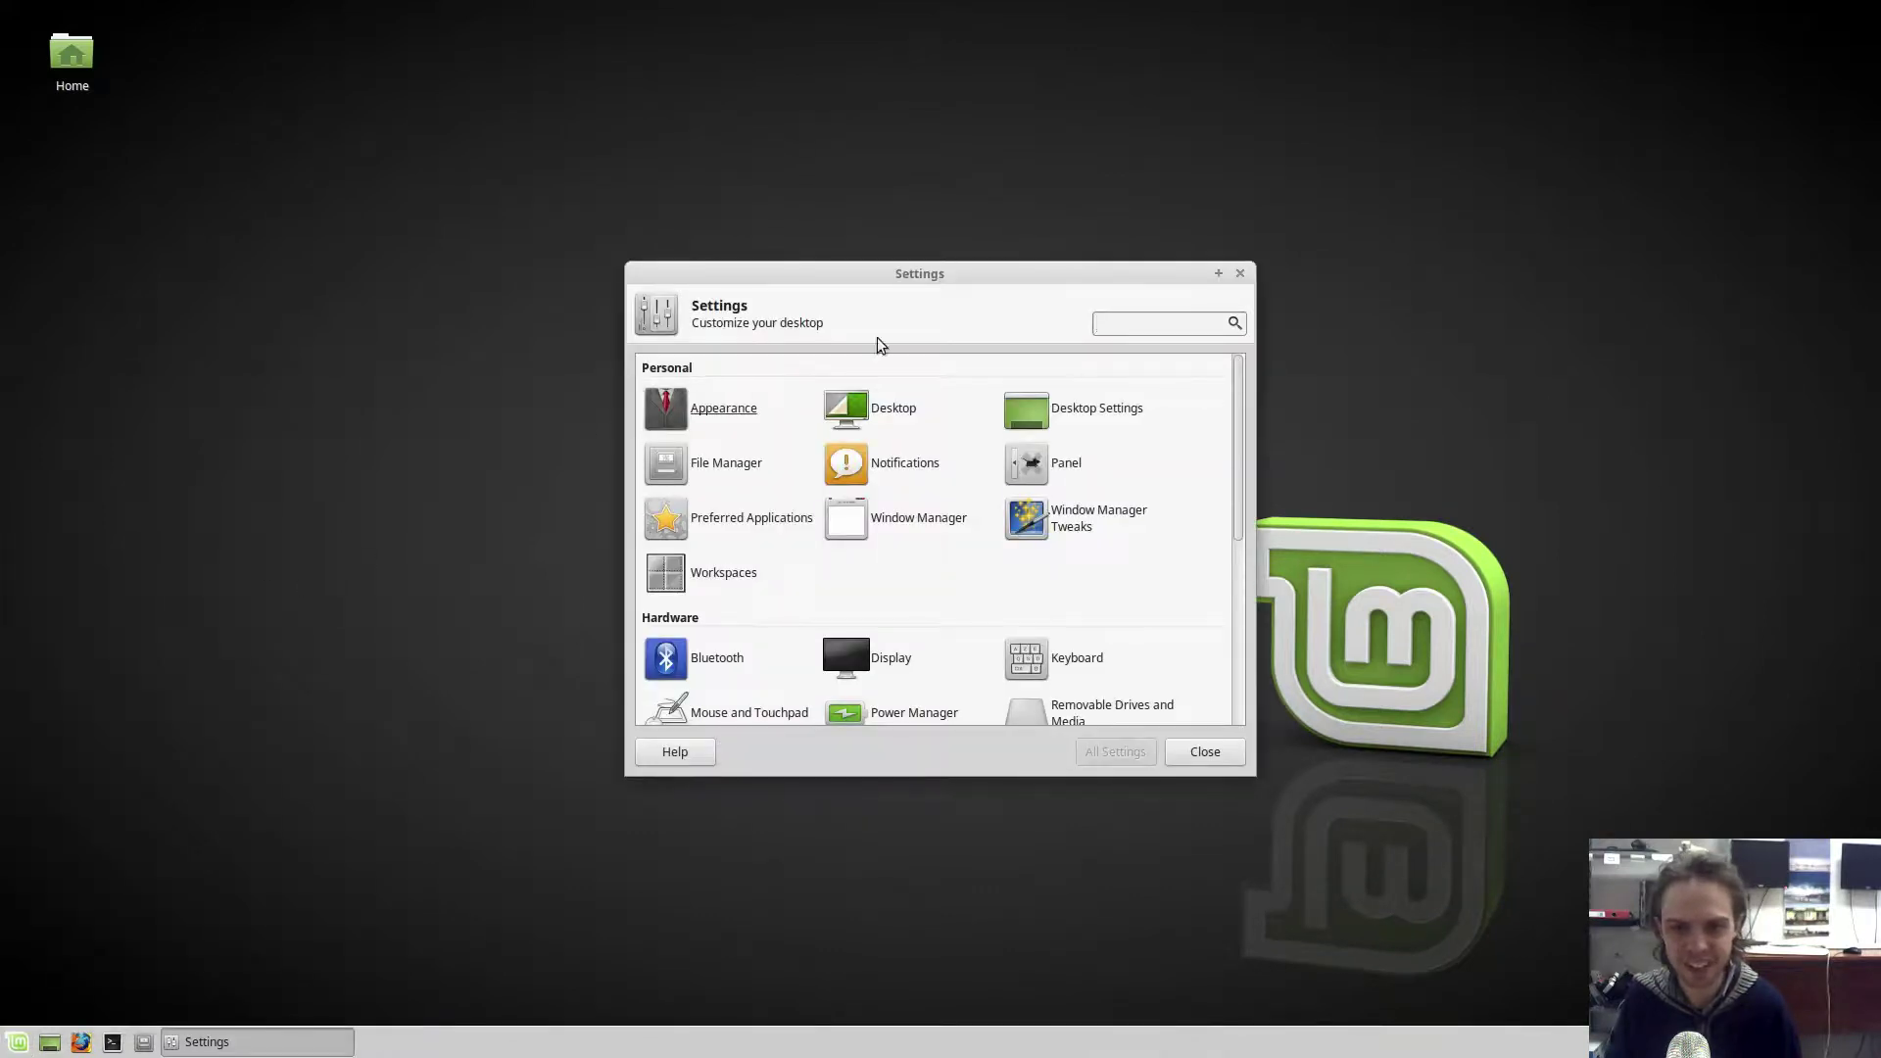
Apply the Mint-Y-Dark style in the maximized Appearance settings.
click(1218, 273)
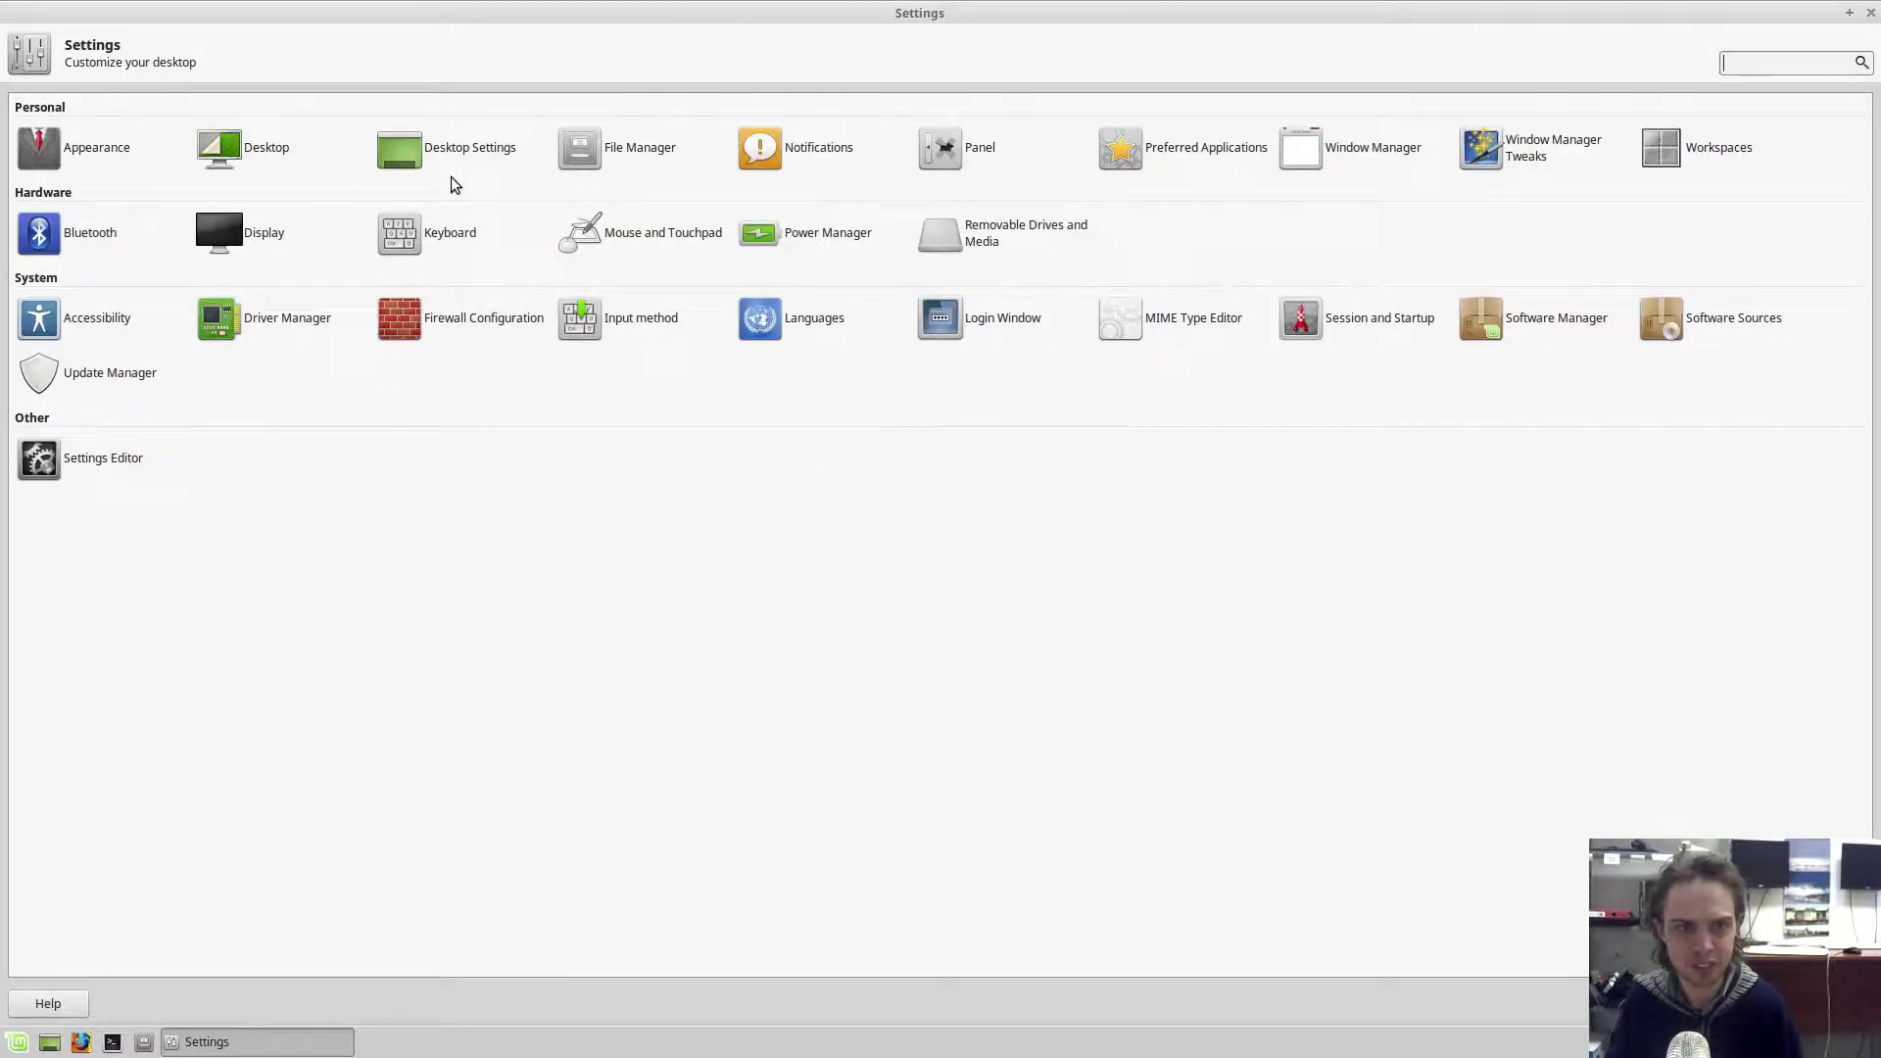
click(56, 149)
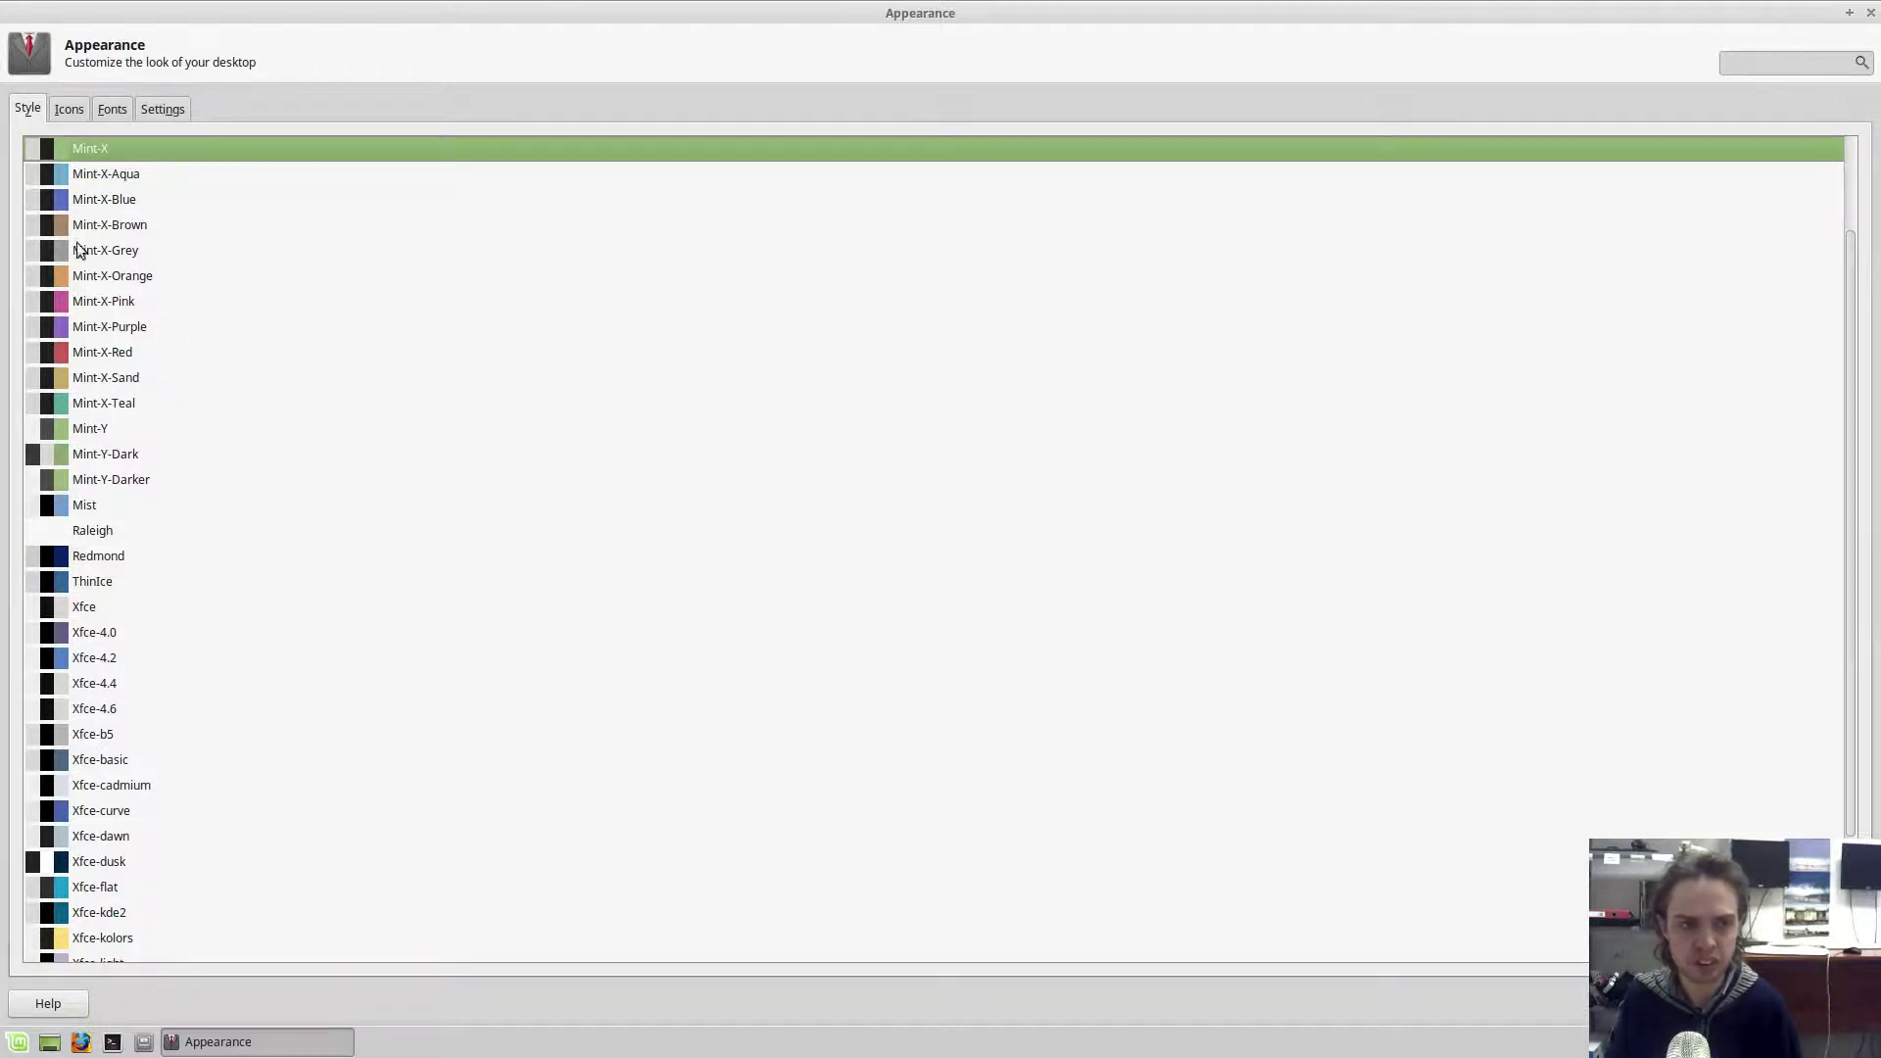
scroll(102, 489, down, 3)
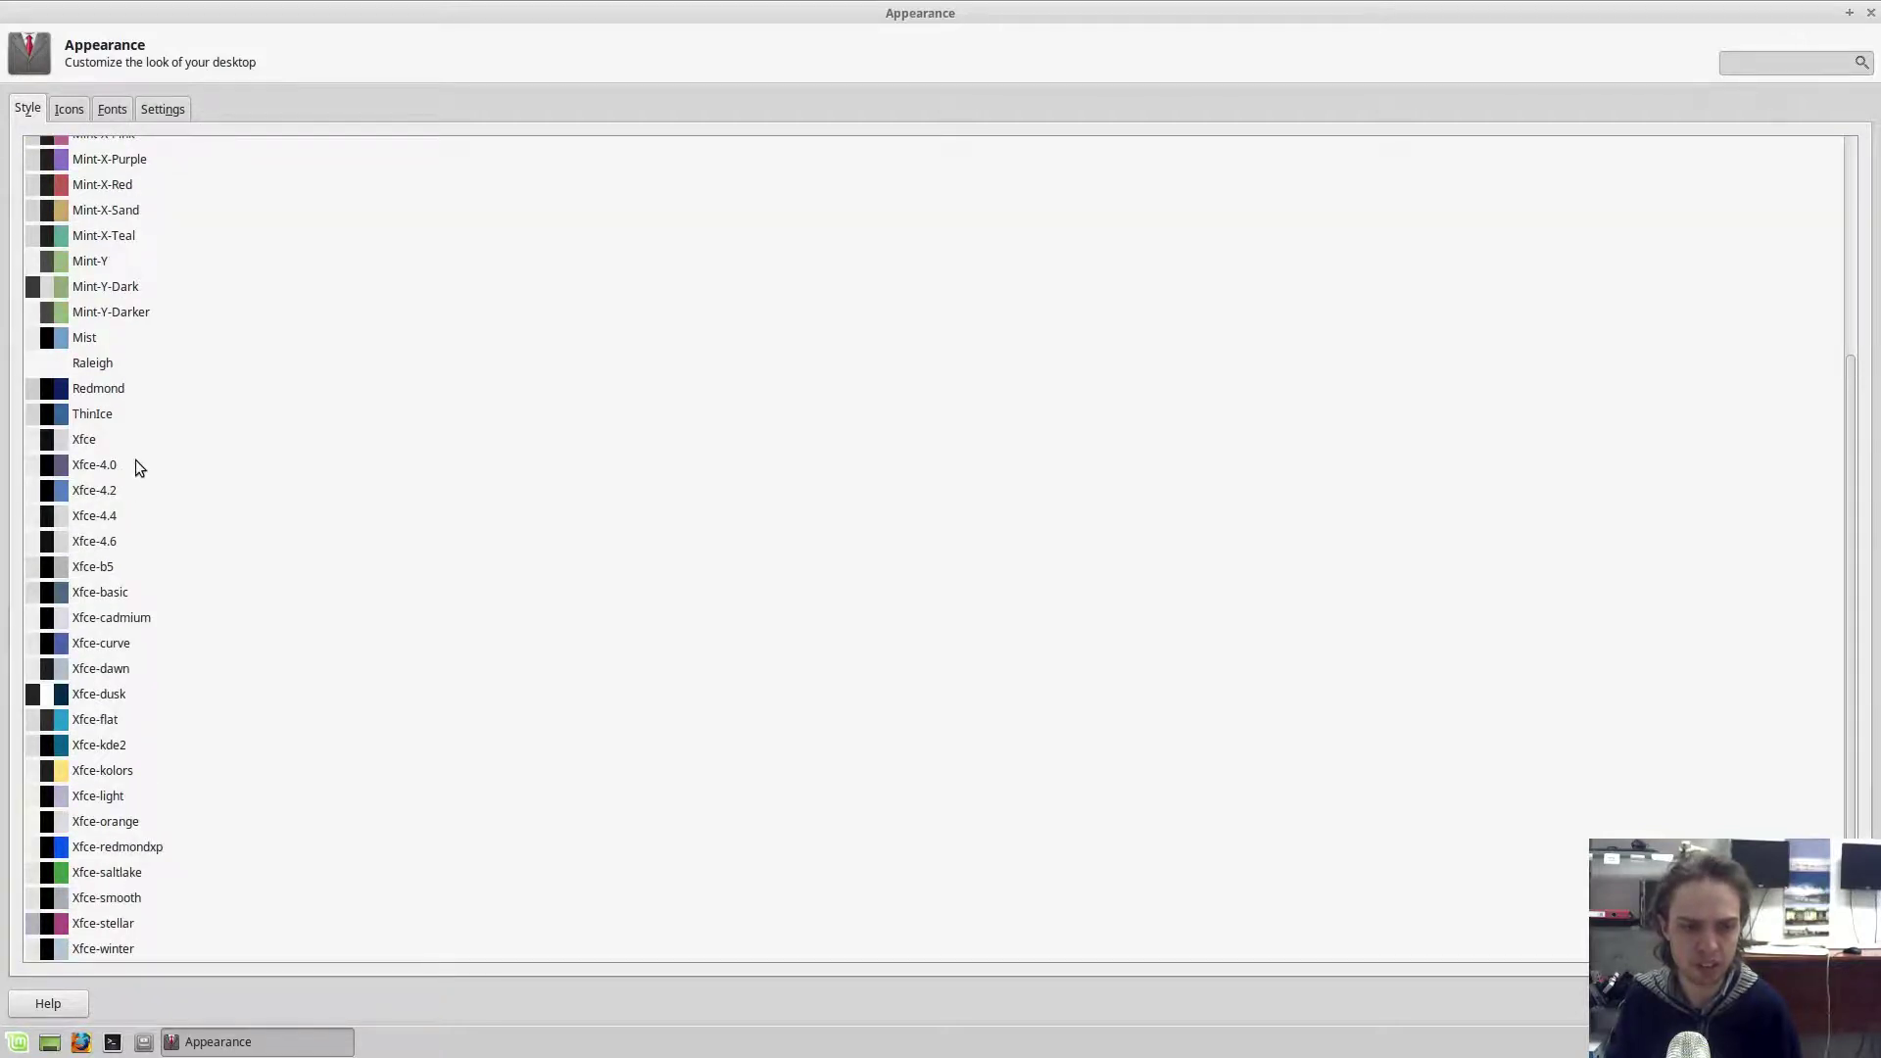
scroll(137, 463, up, 5)
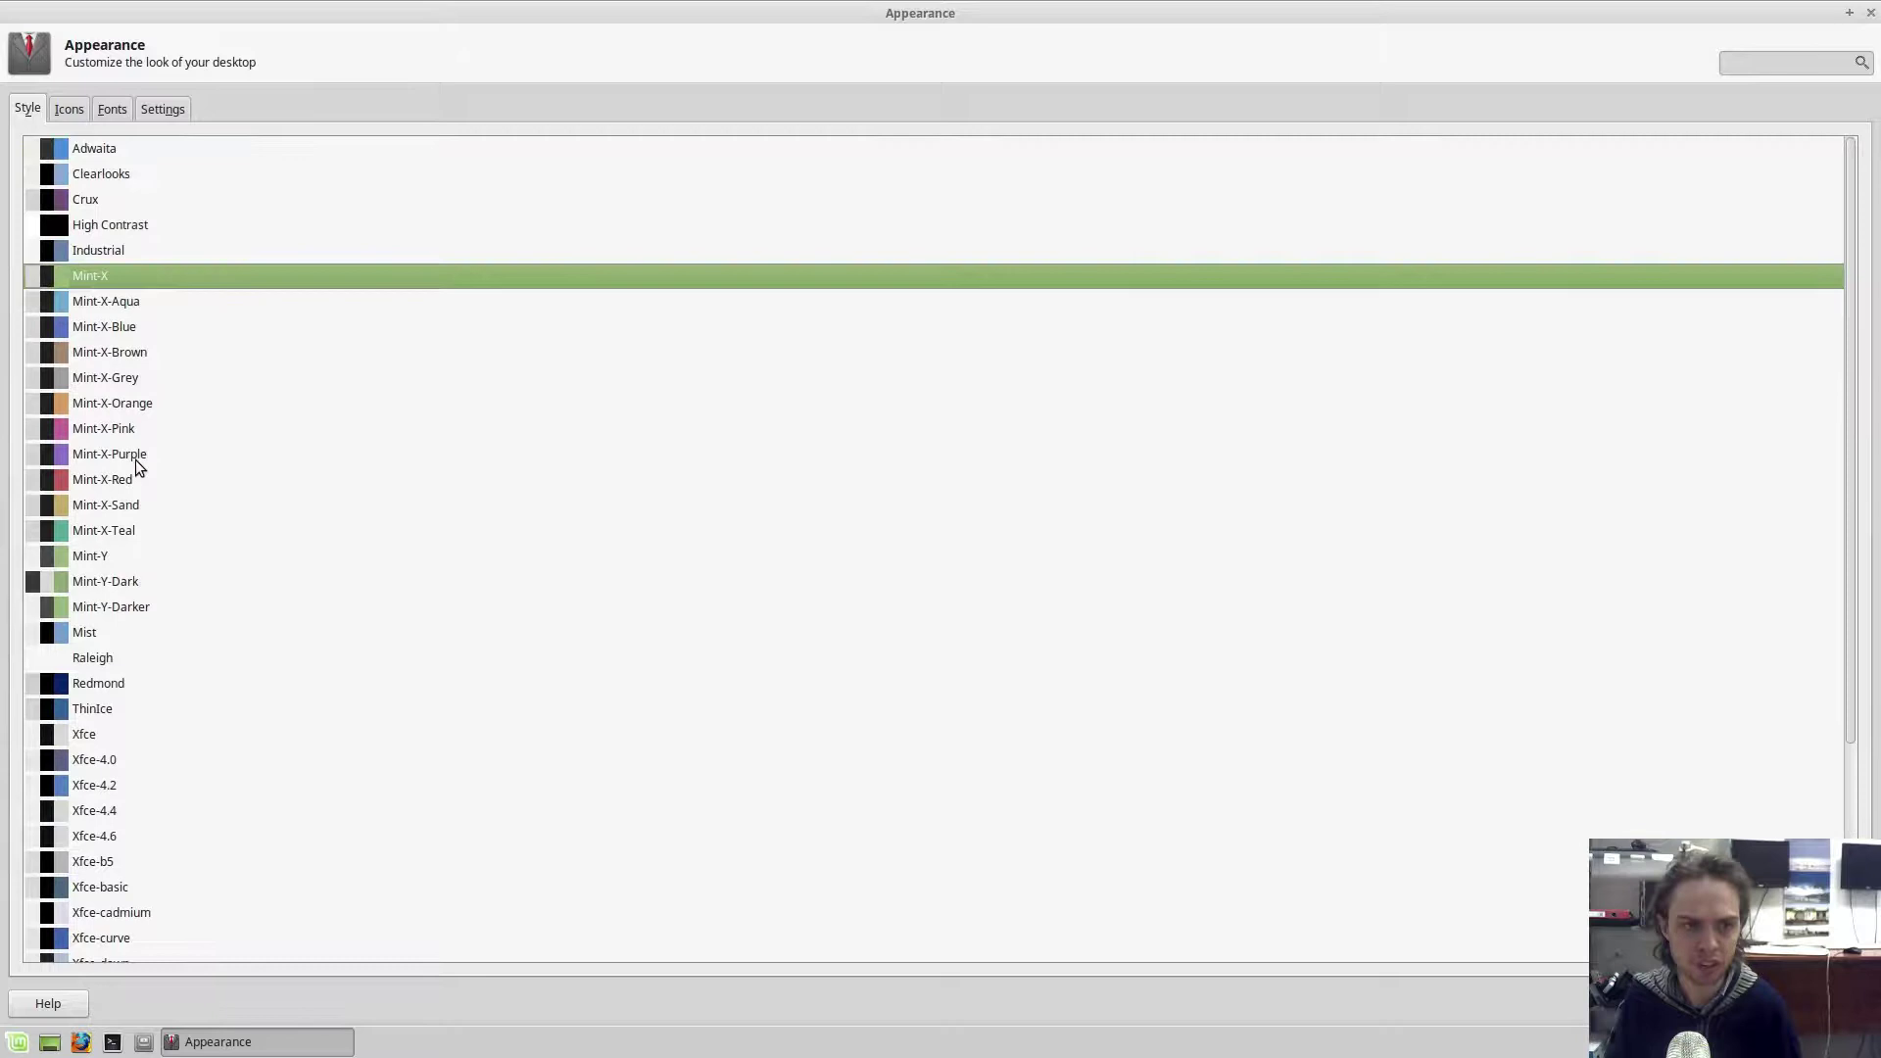
click(98, 583)
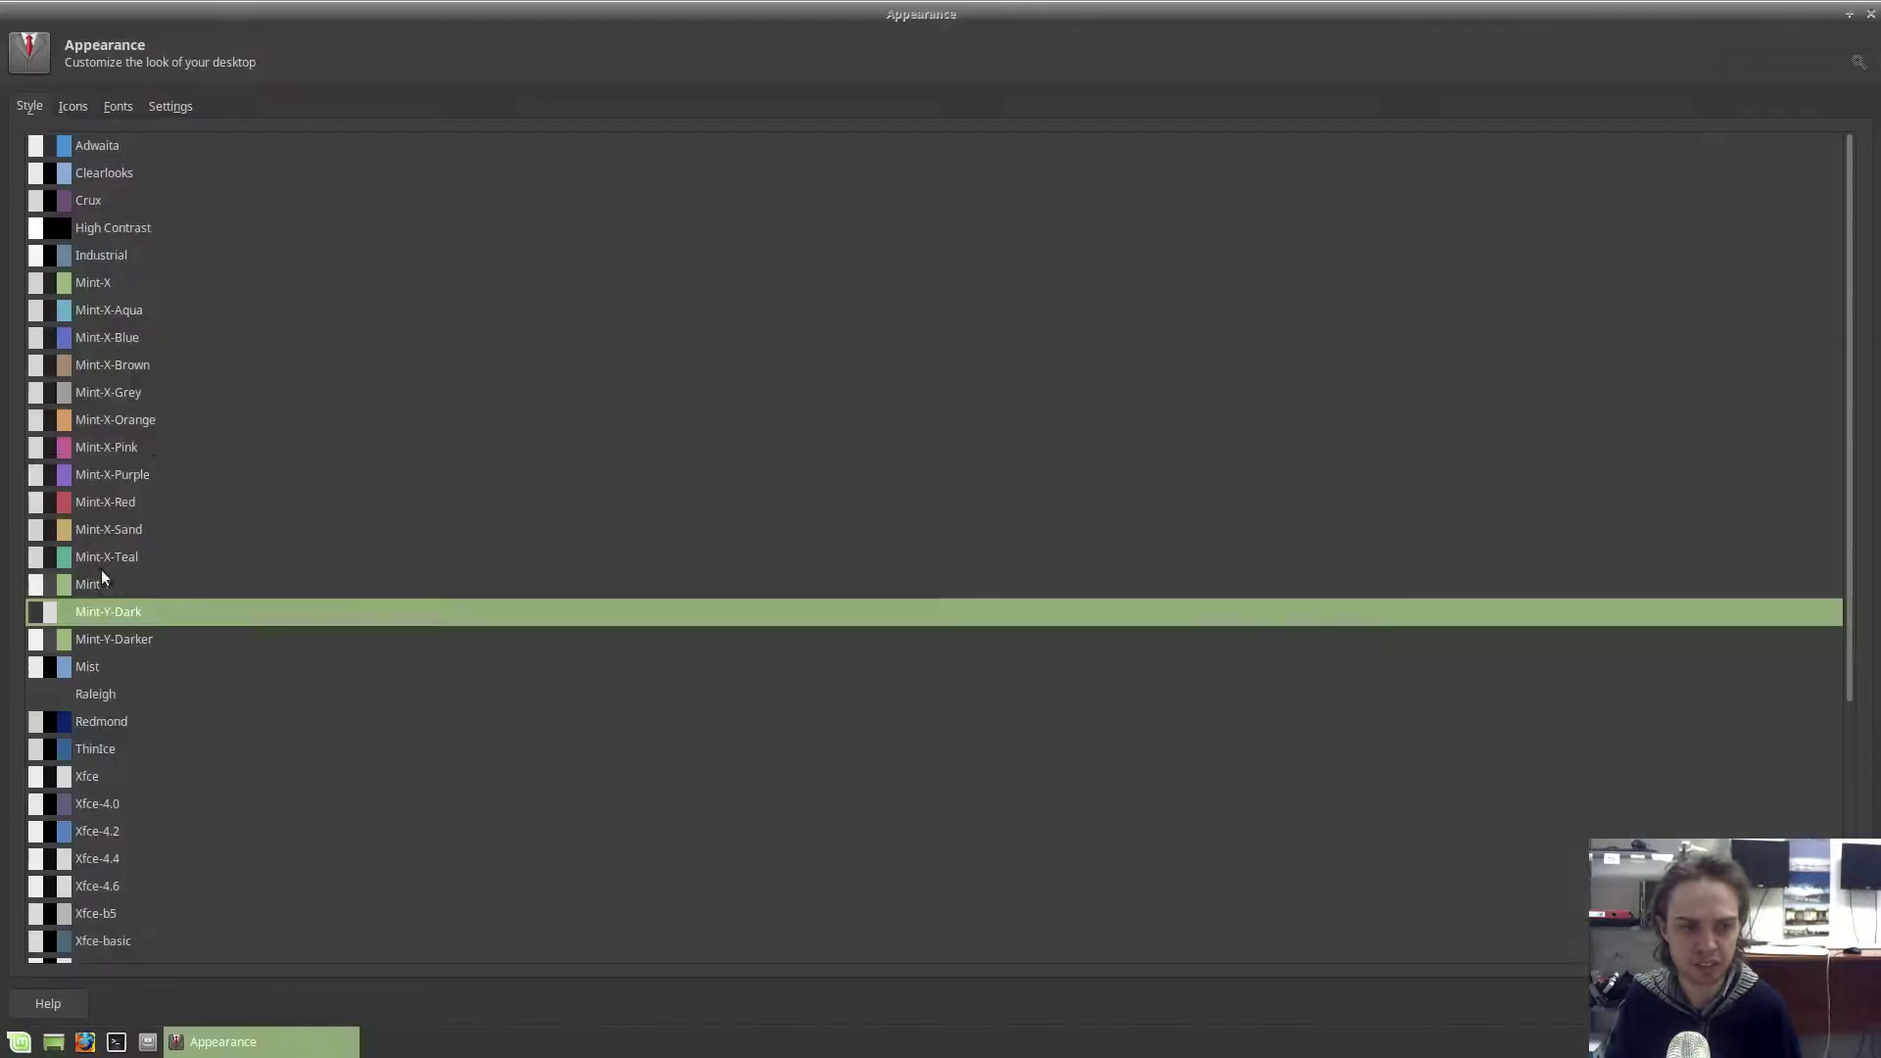
Look over the Icons, Fonts and Settings tabs, ending on the Fonts page.
click(69, 104)
click(111, 106)
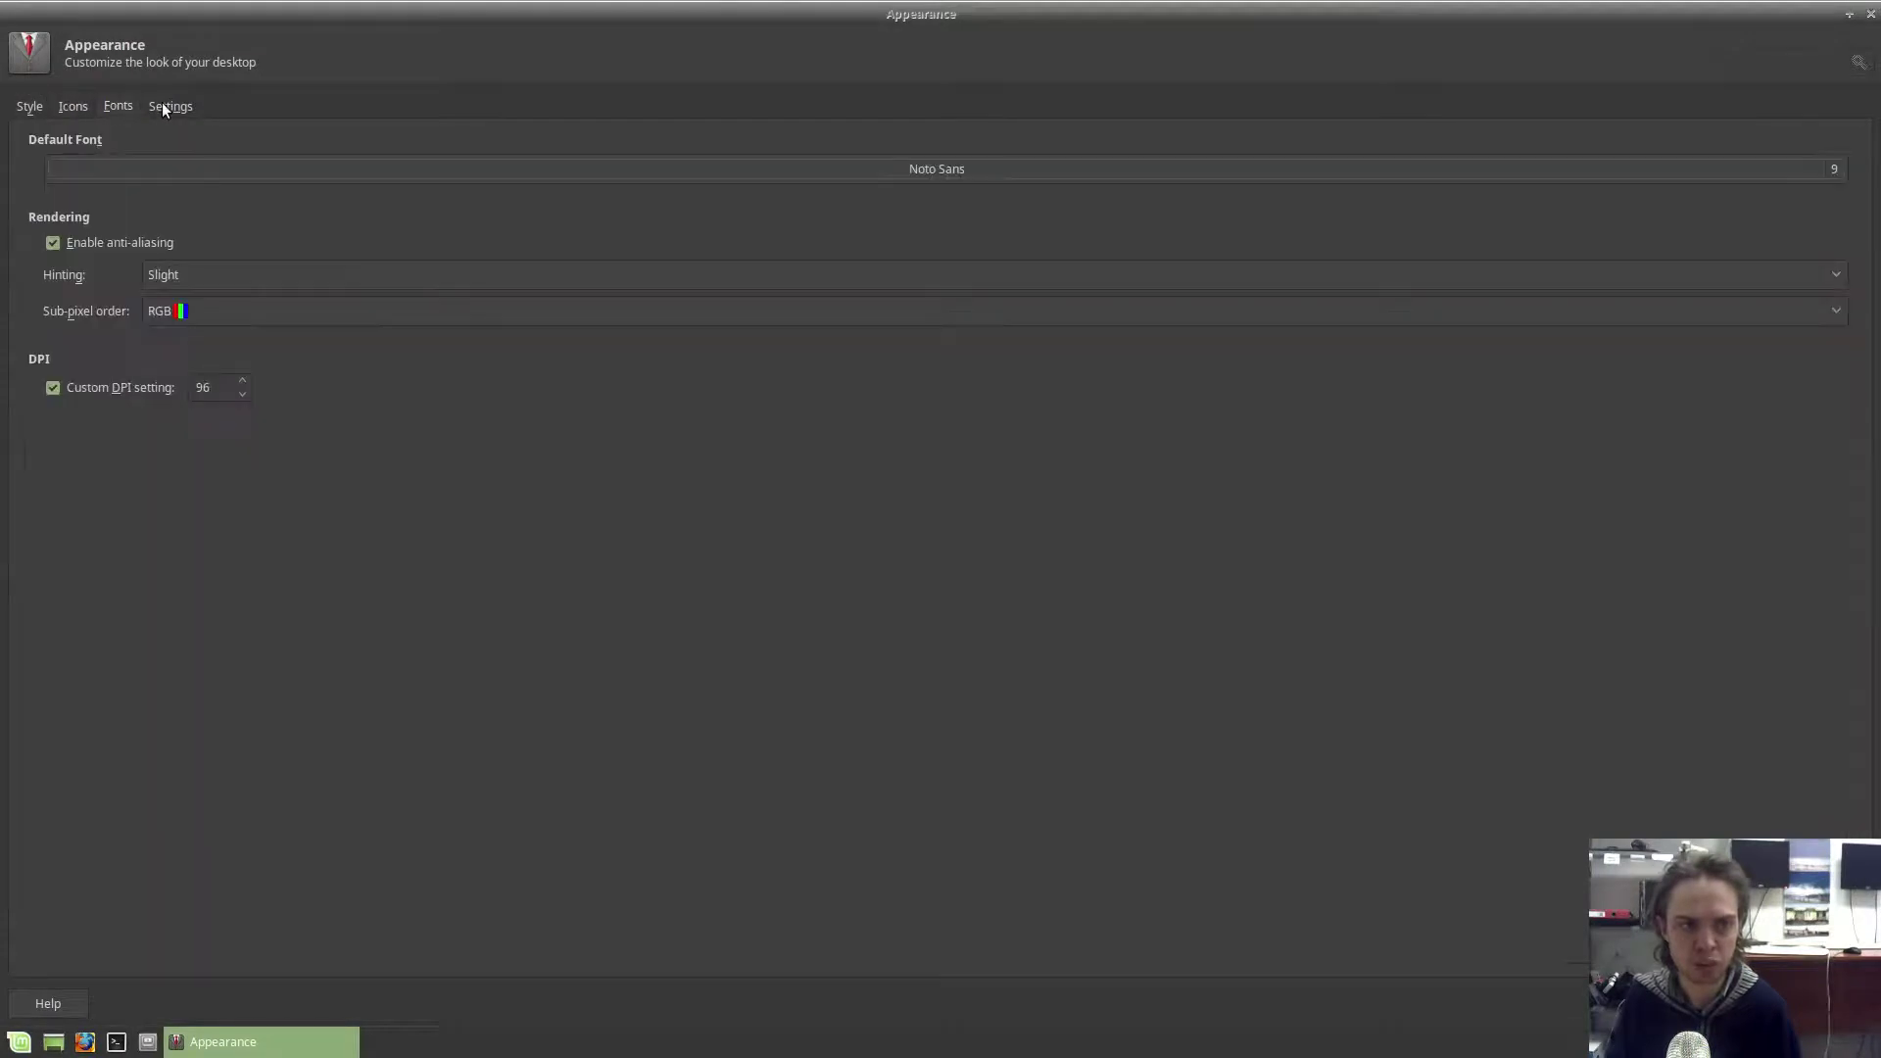
click(167, 106)
click(118, 106)
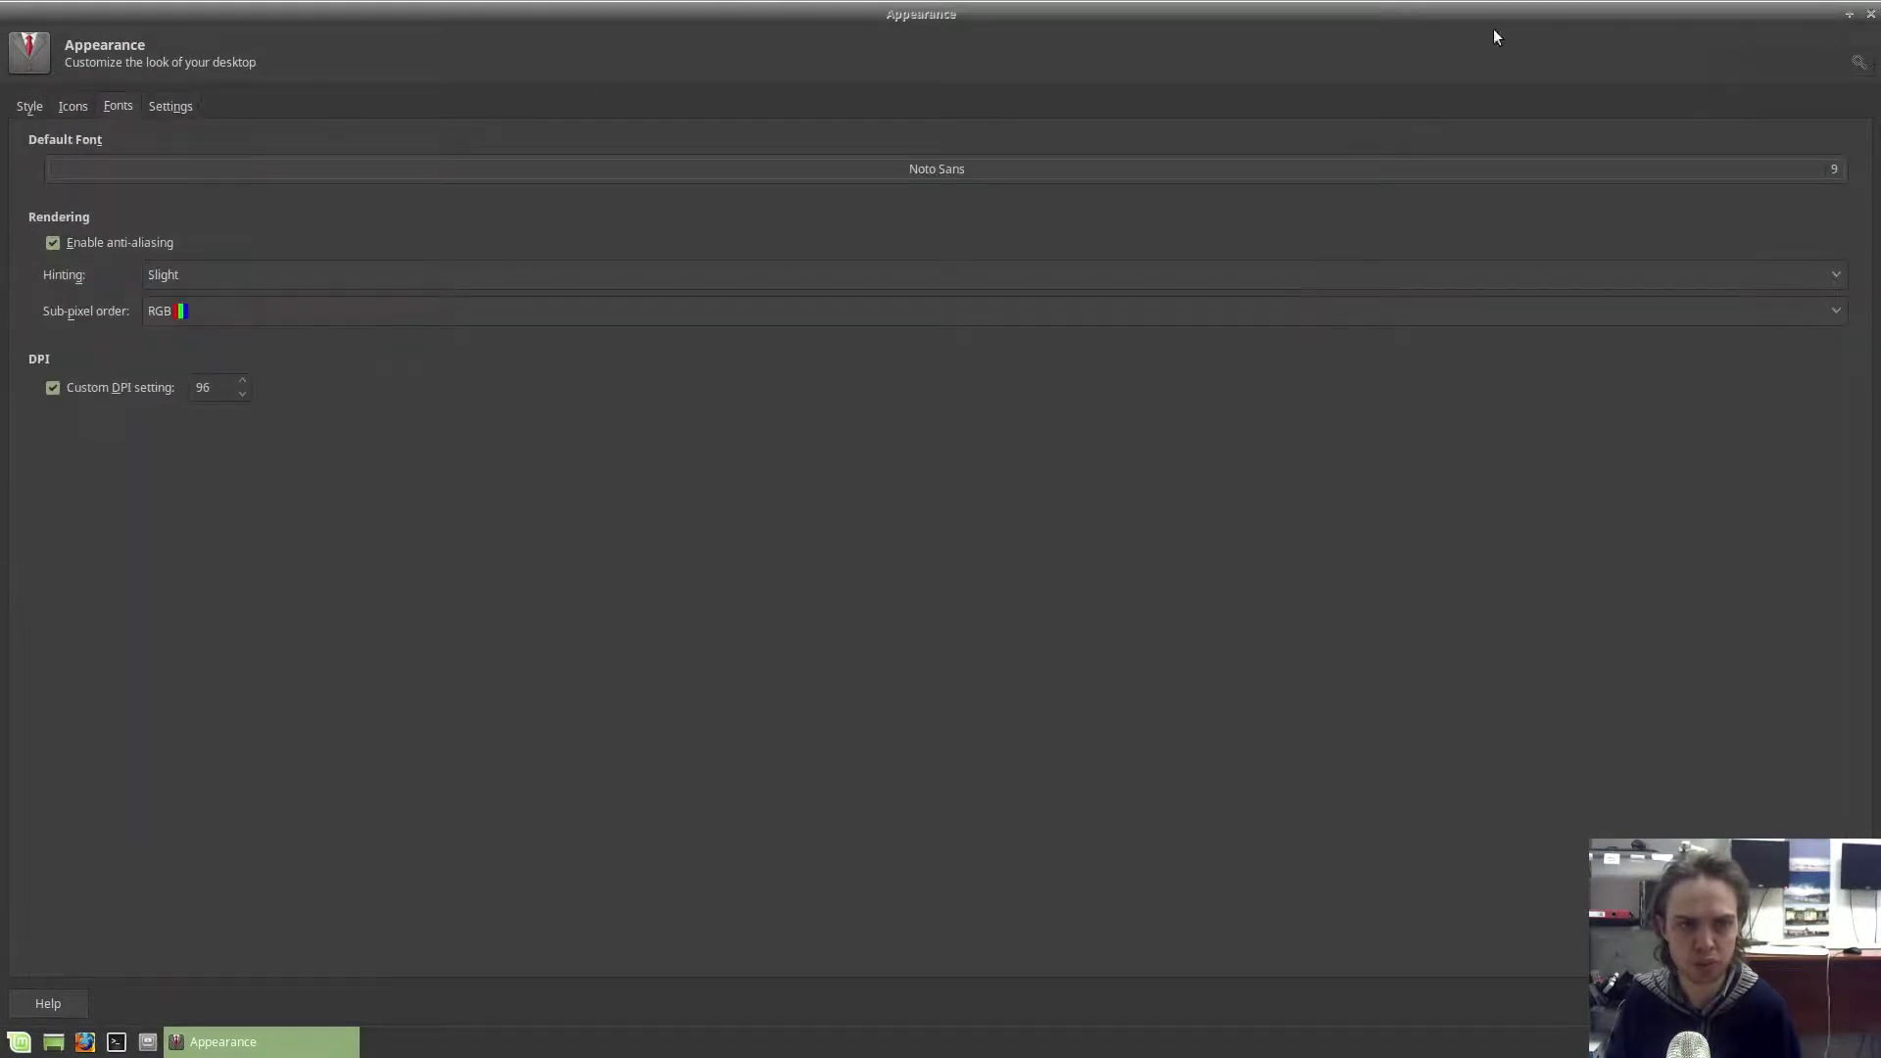
Close Appearance, launch Backup Tool by searching 'ba' in the Whisker menu, and reposition its window.
click(1869, 17)
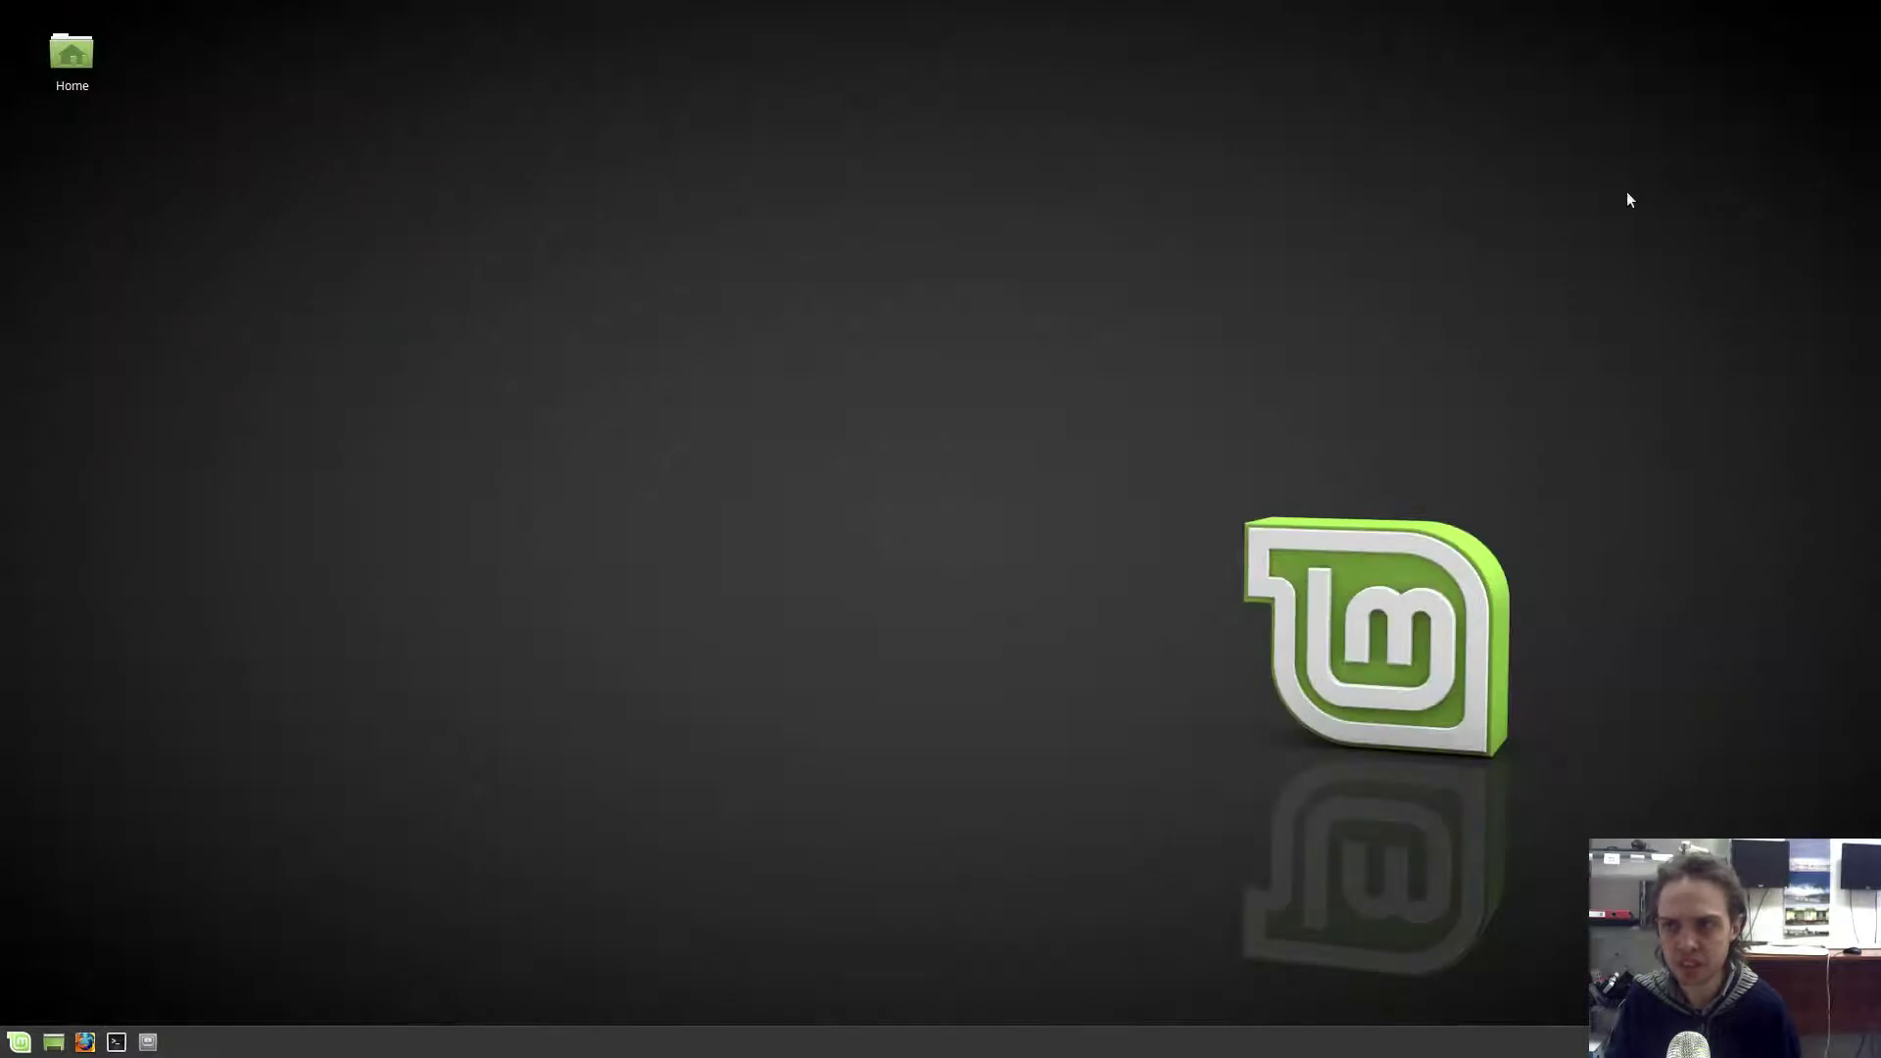
click(21, 1044)
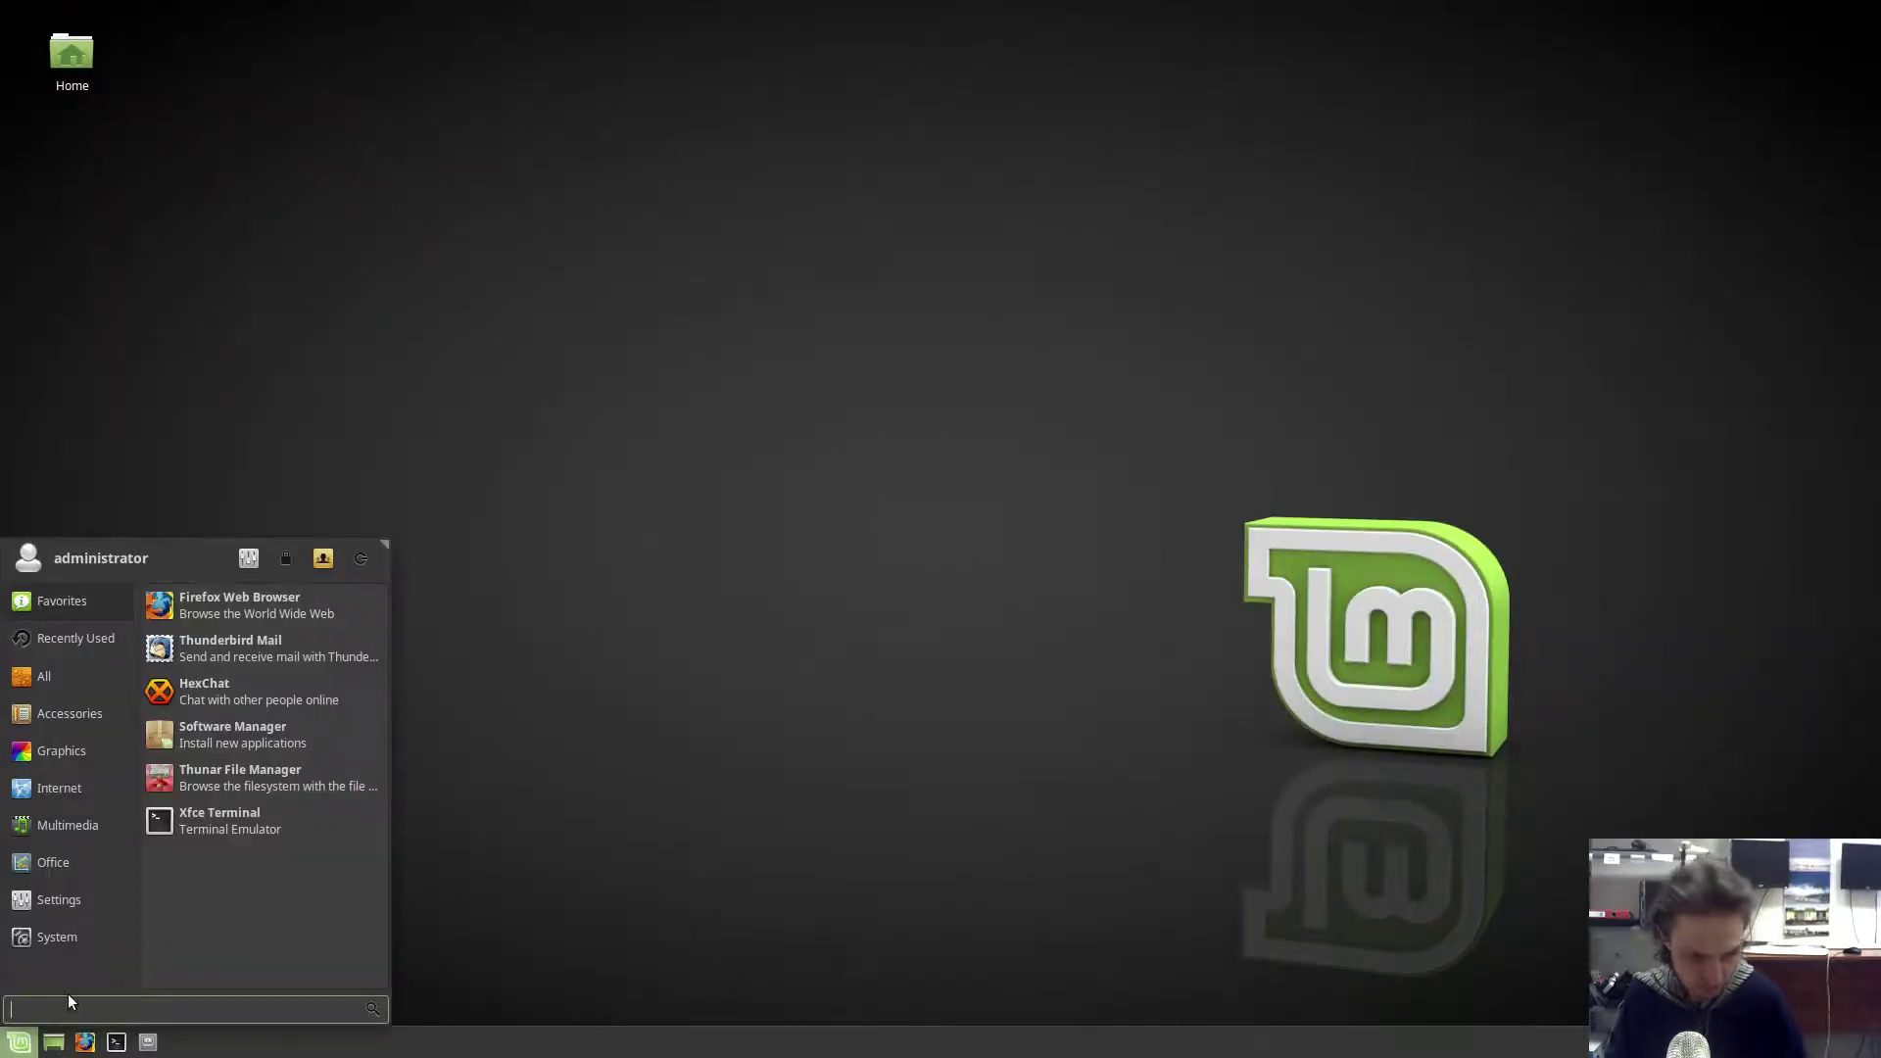
text(ba)
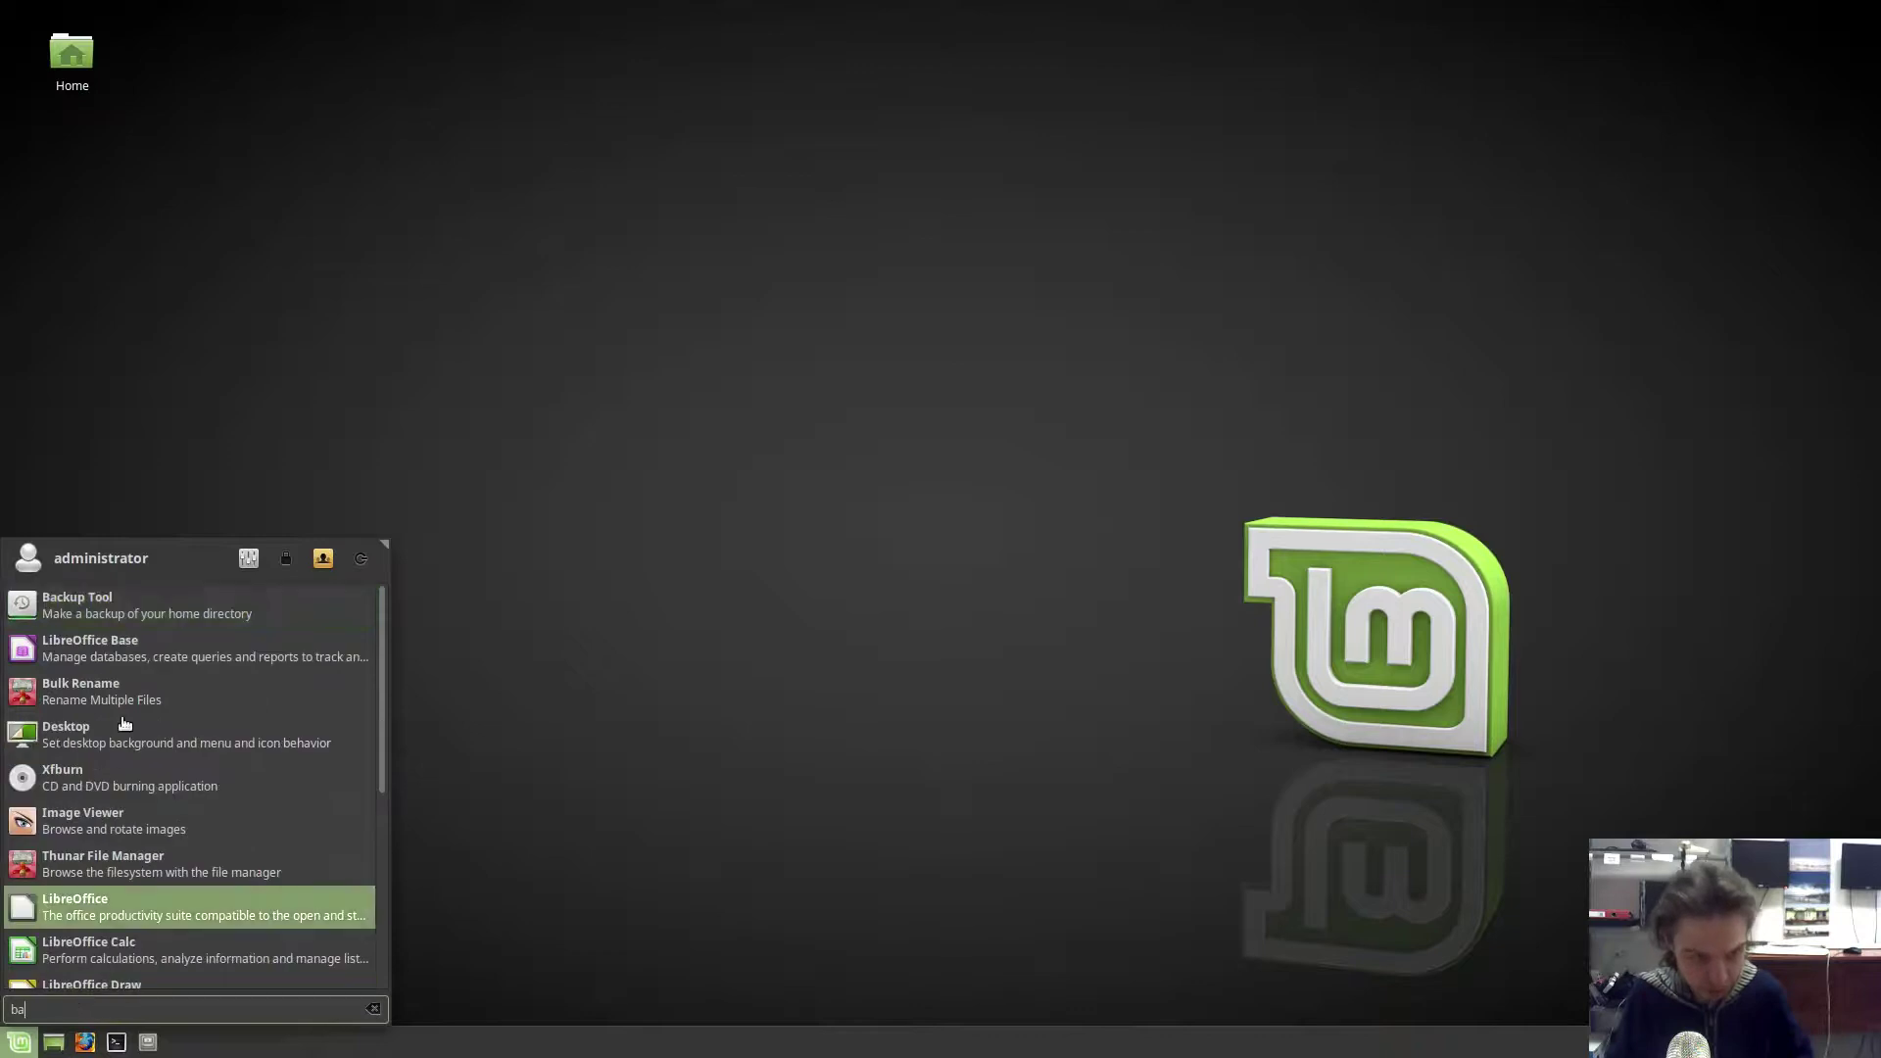
click(132, 608)
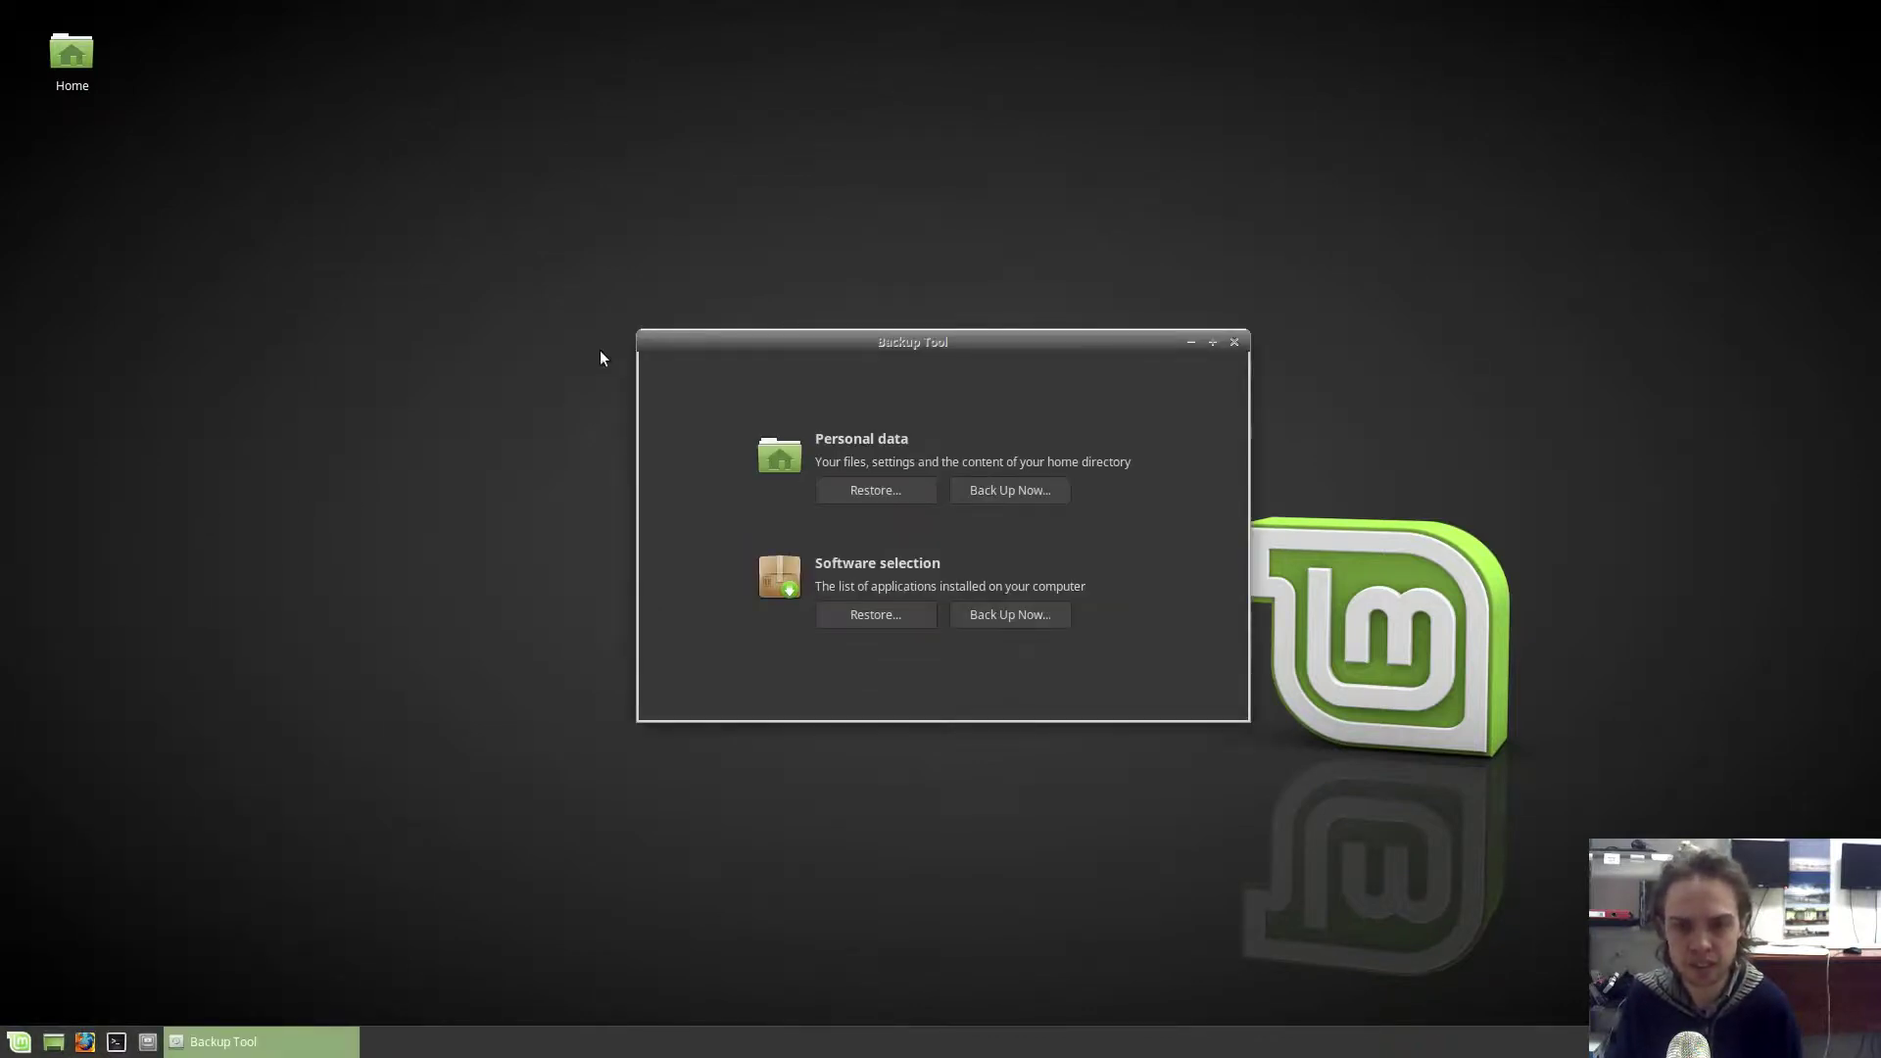
mouse_move(790, 342)
mouse_down()
mouse_move(549, 289)
mouse_move(861, 314)
mouse_move(770, 322)
mouse_up()
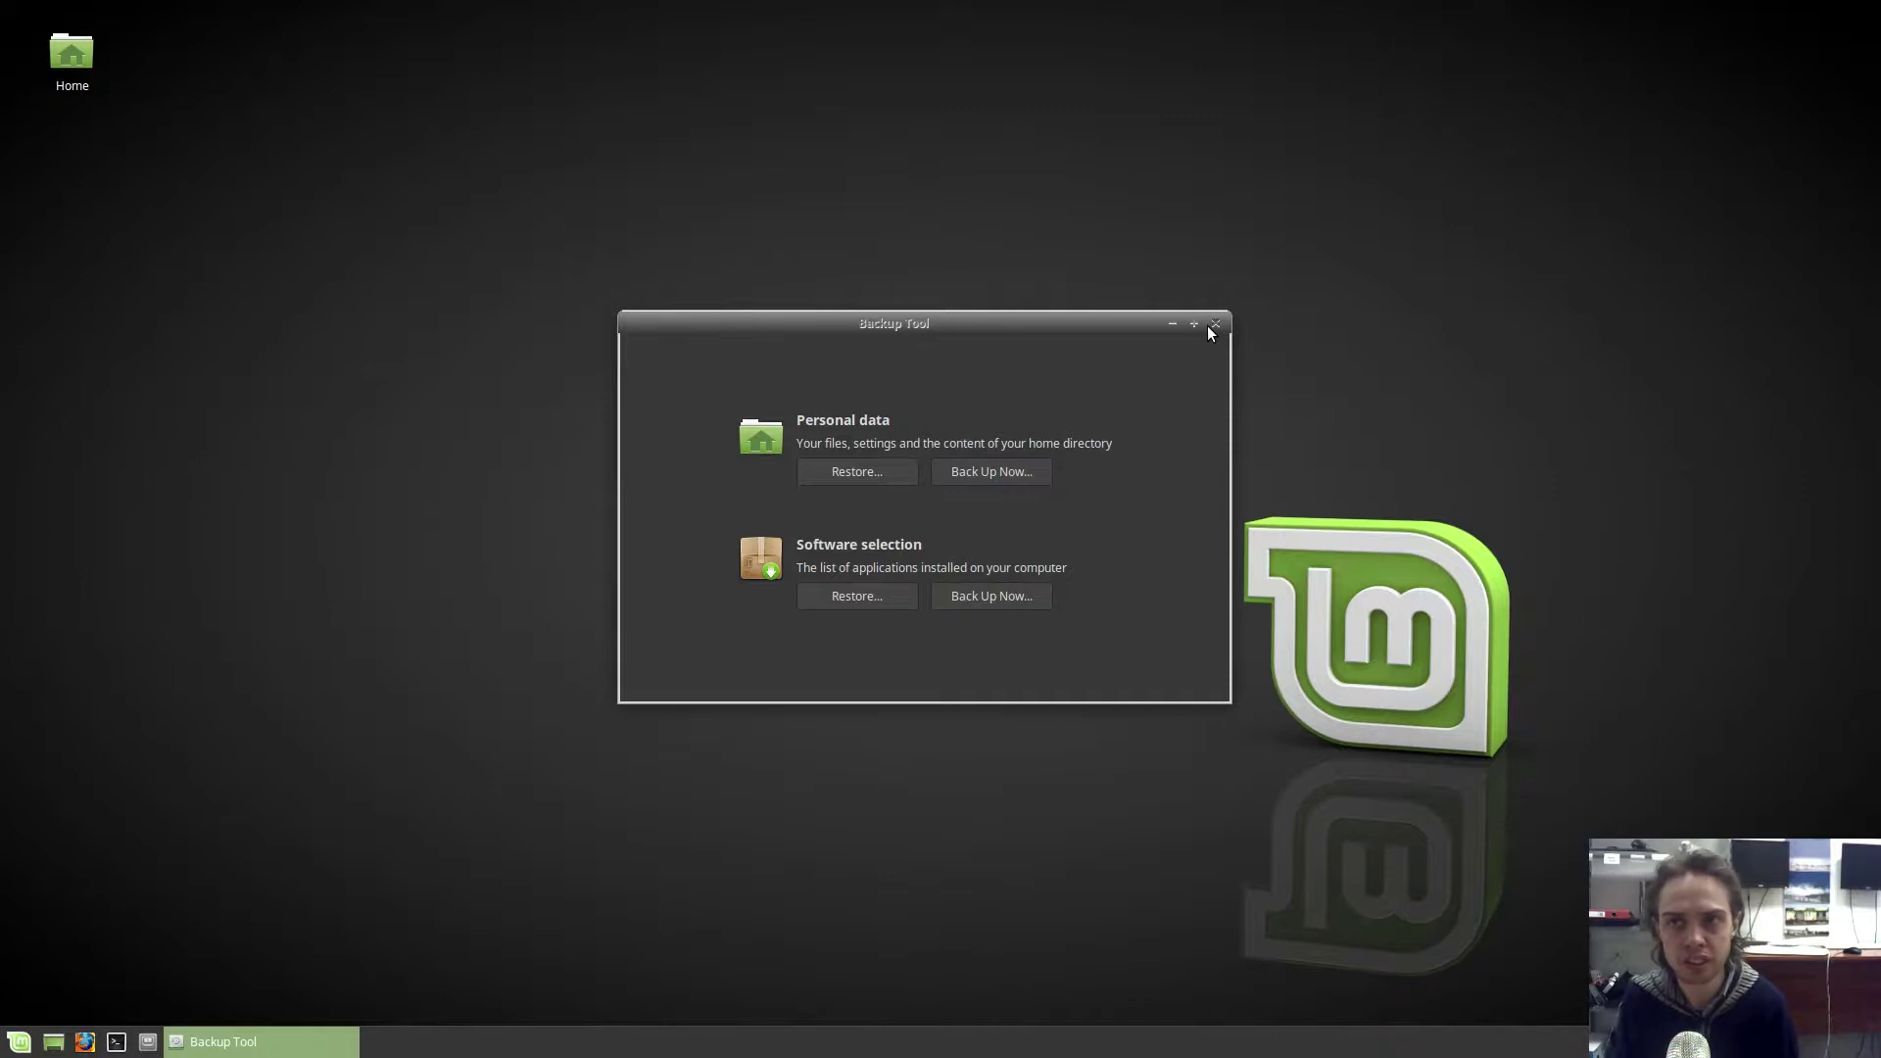
Close Backup Tool and open the Settings Manager maximized to full screen.
click(1215, 325)
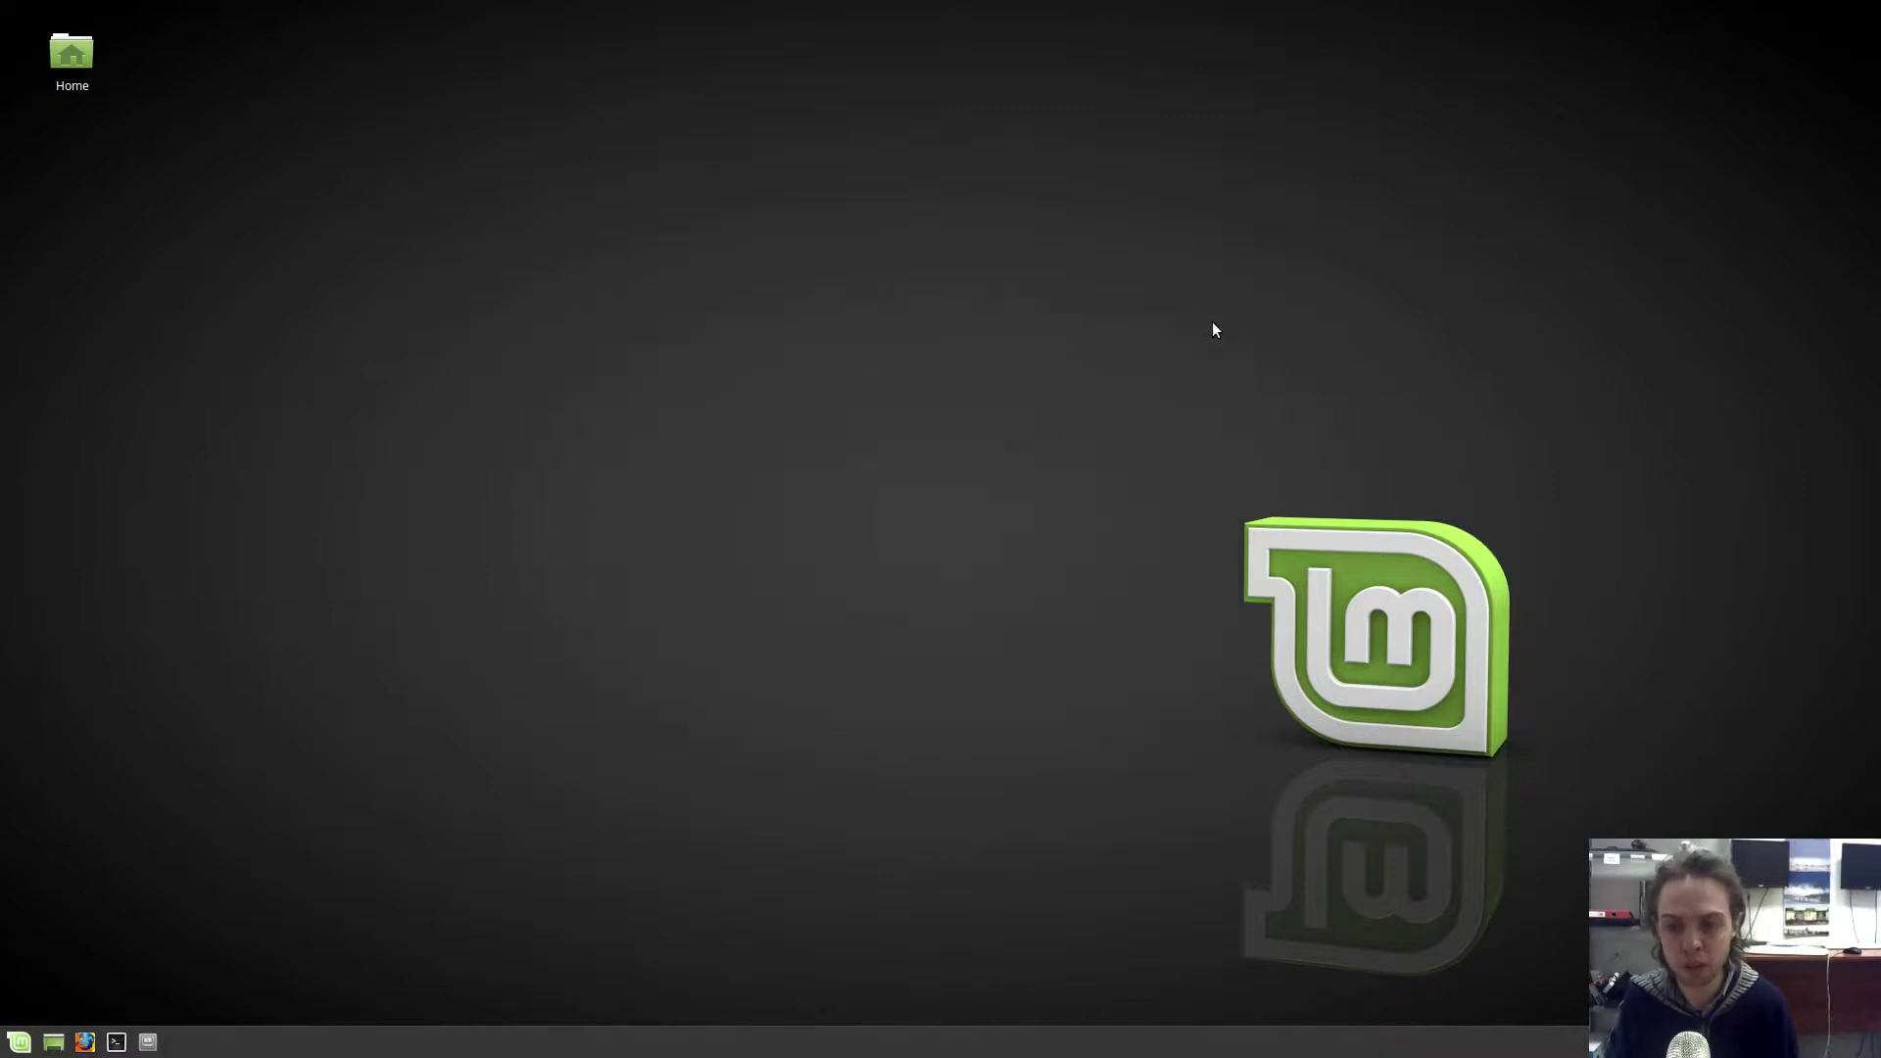
click(22, 1044)
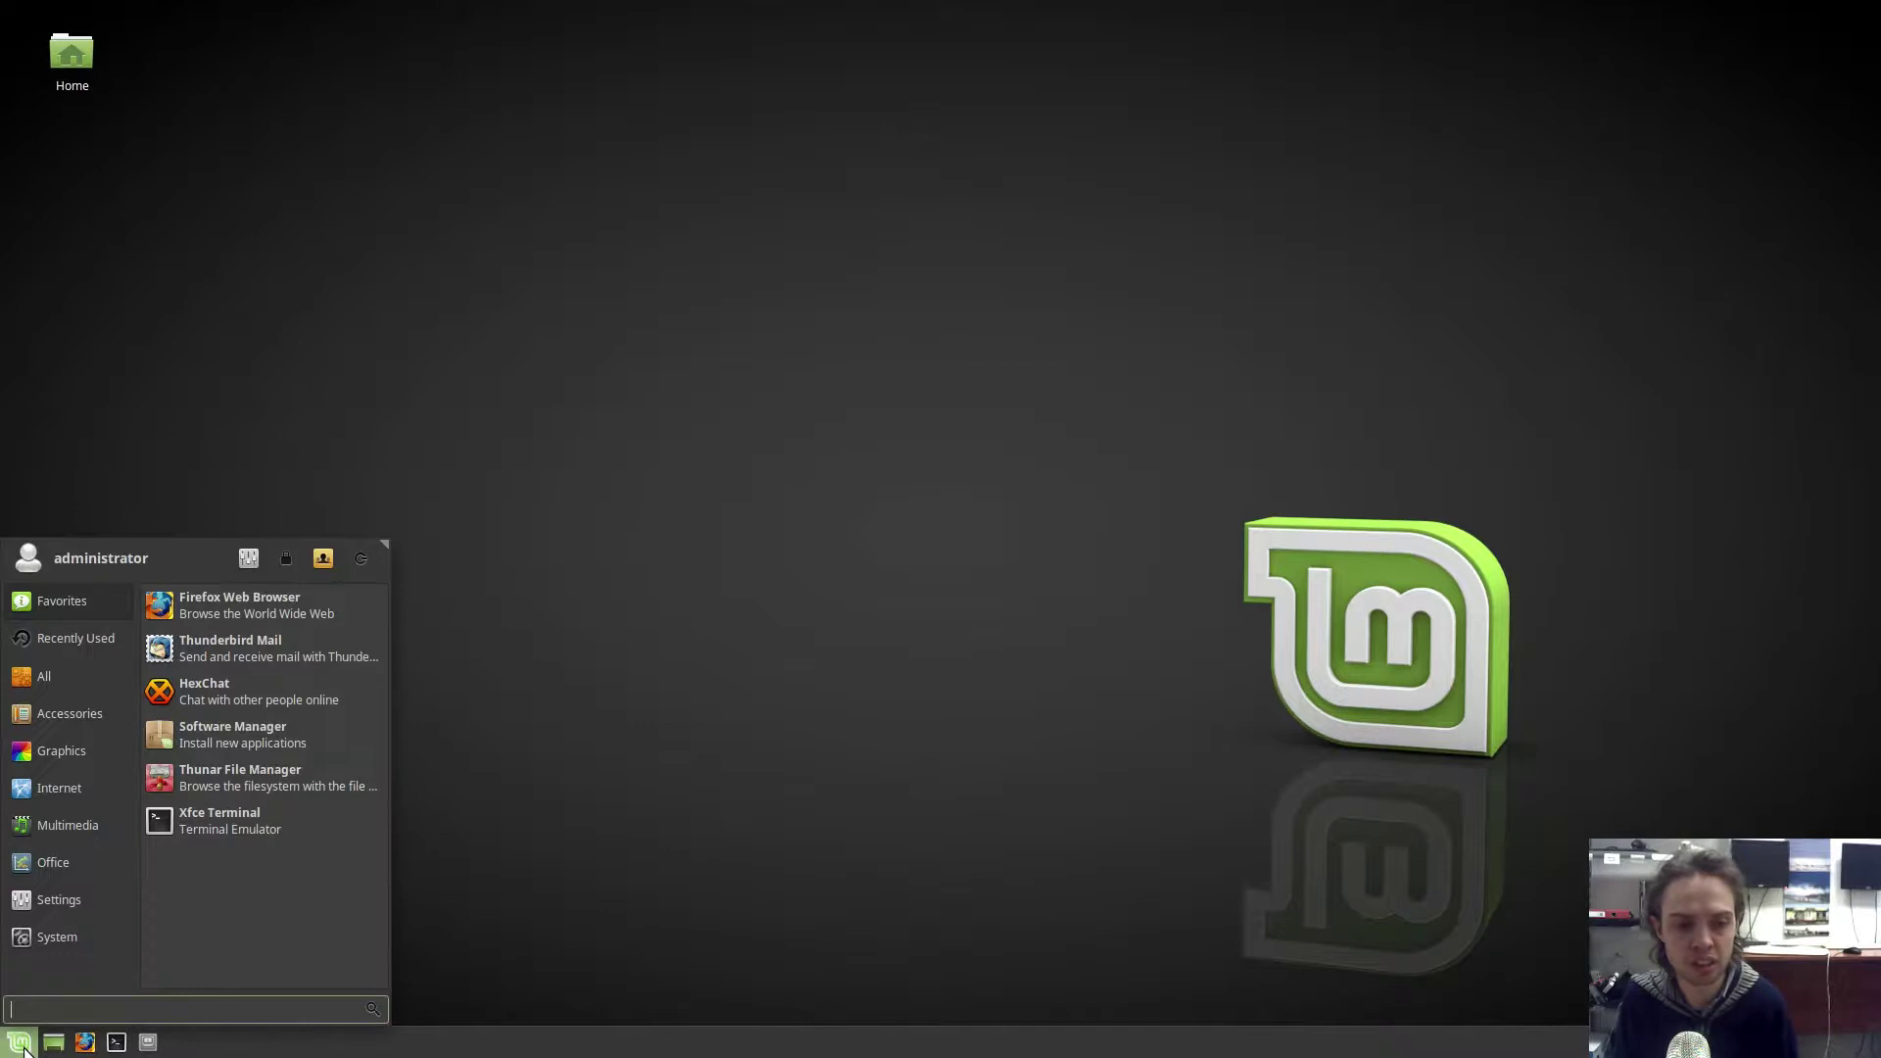
click(251, 556)
click(1077, 405)
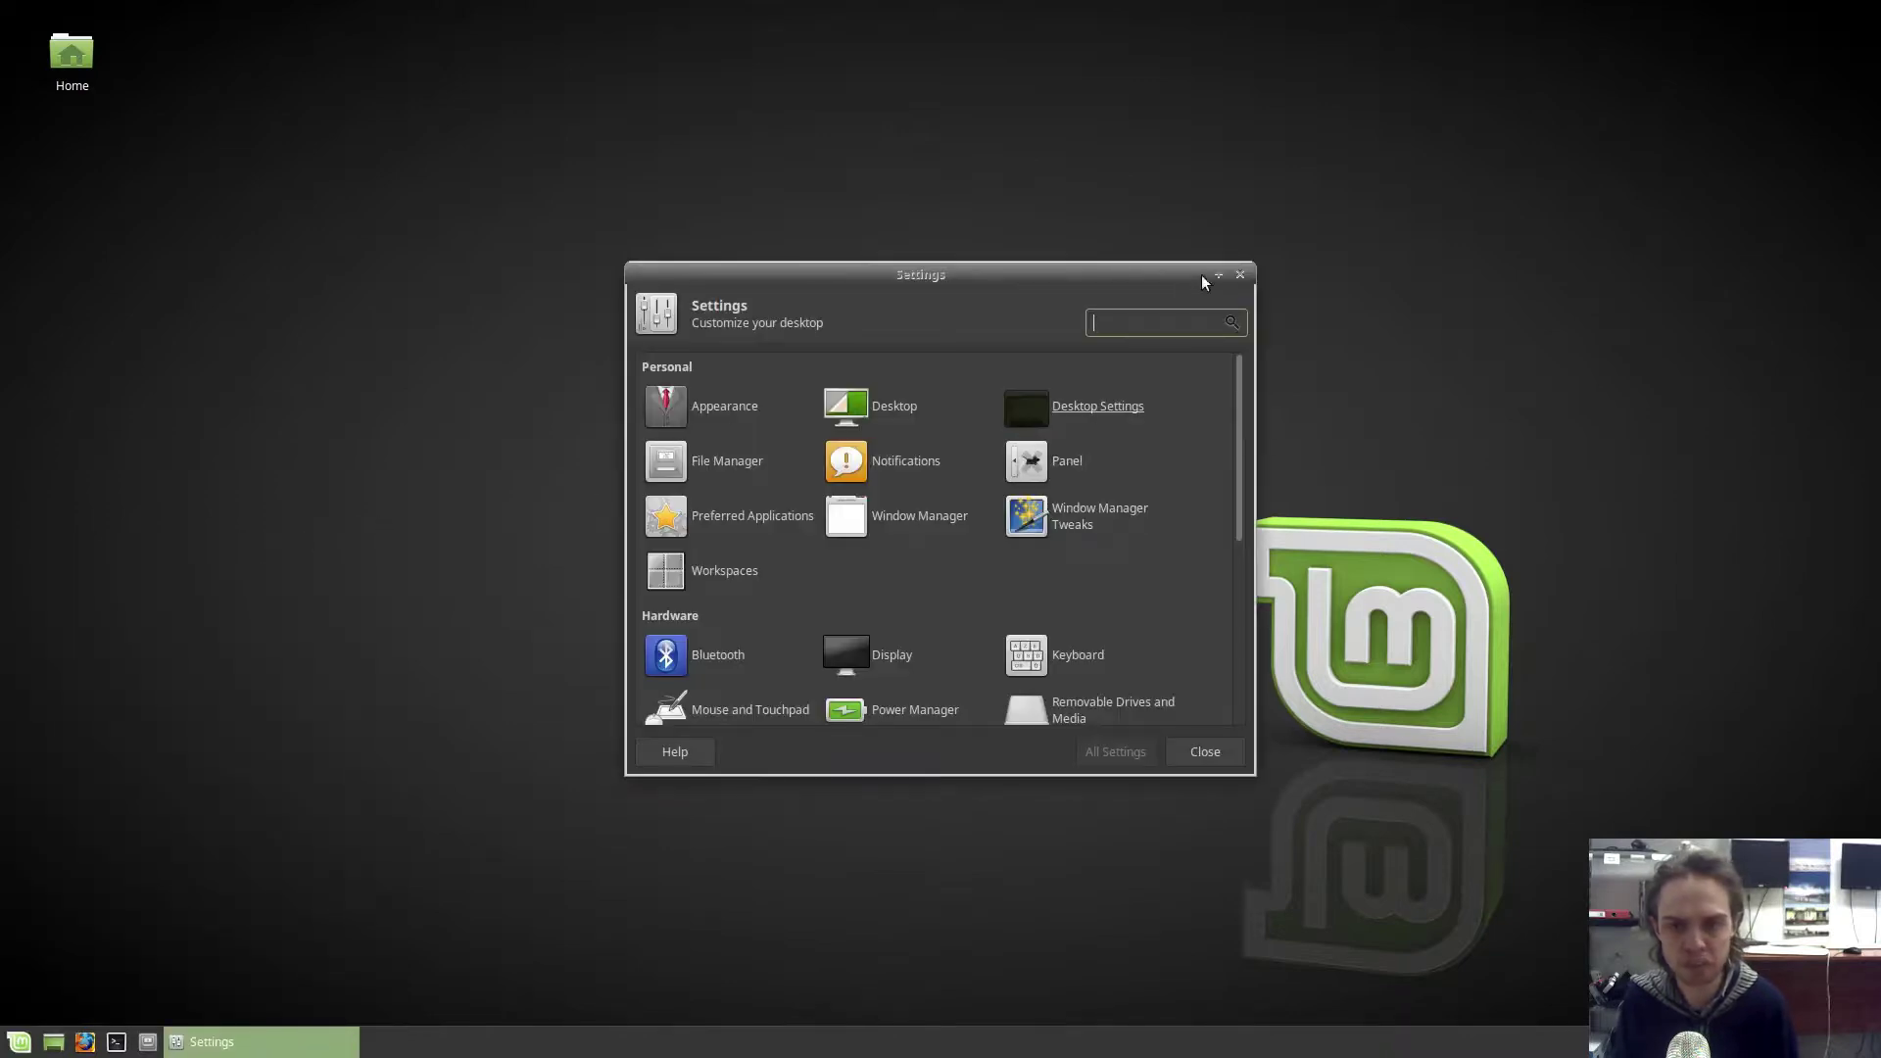
click(1216, 275)
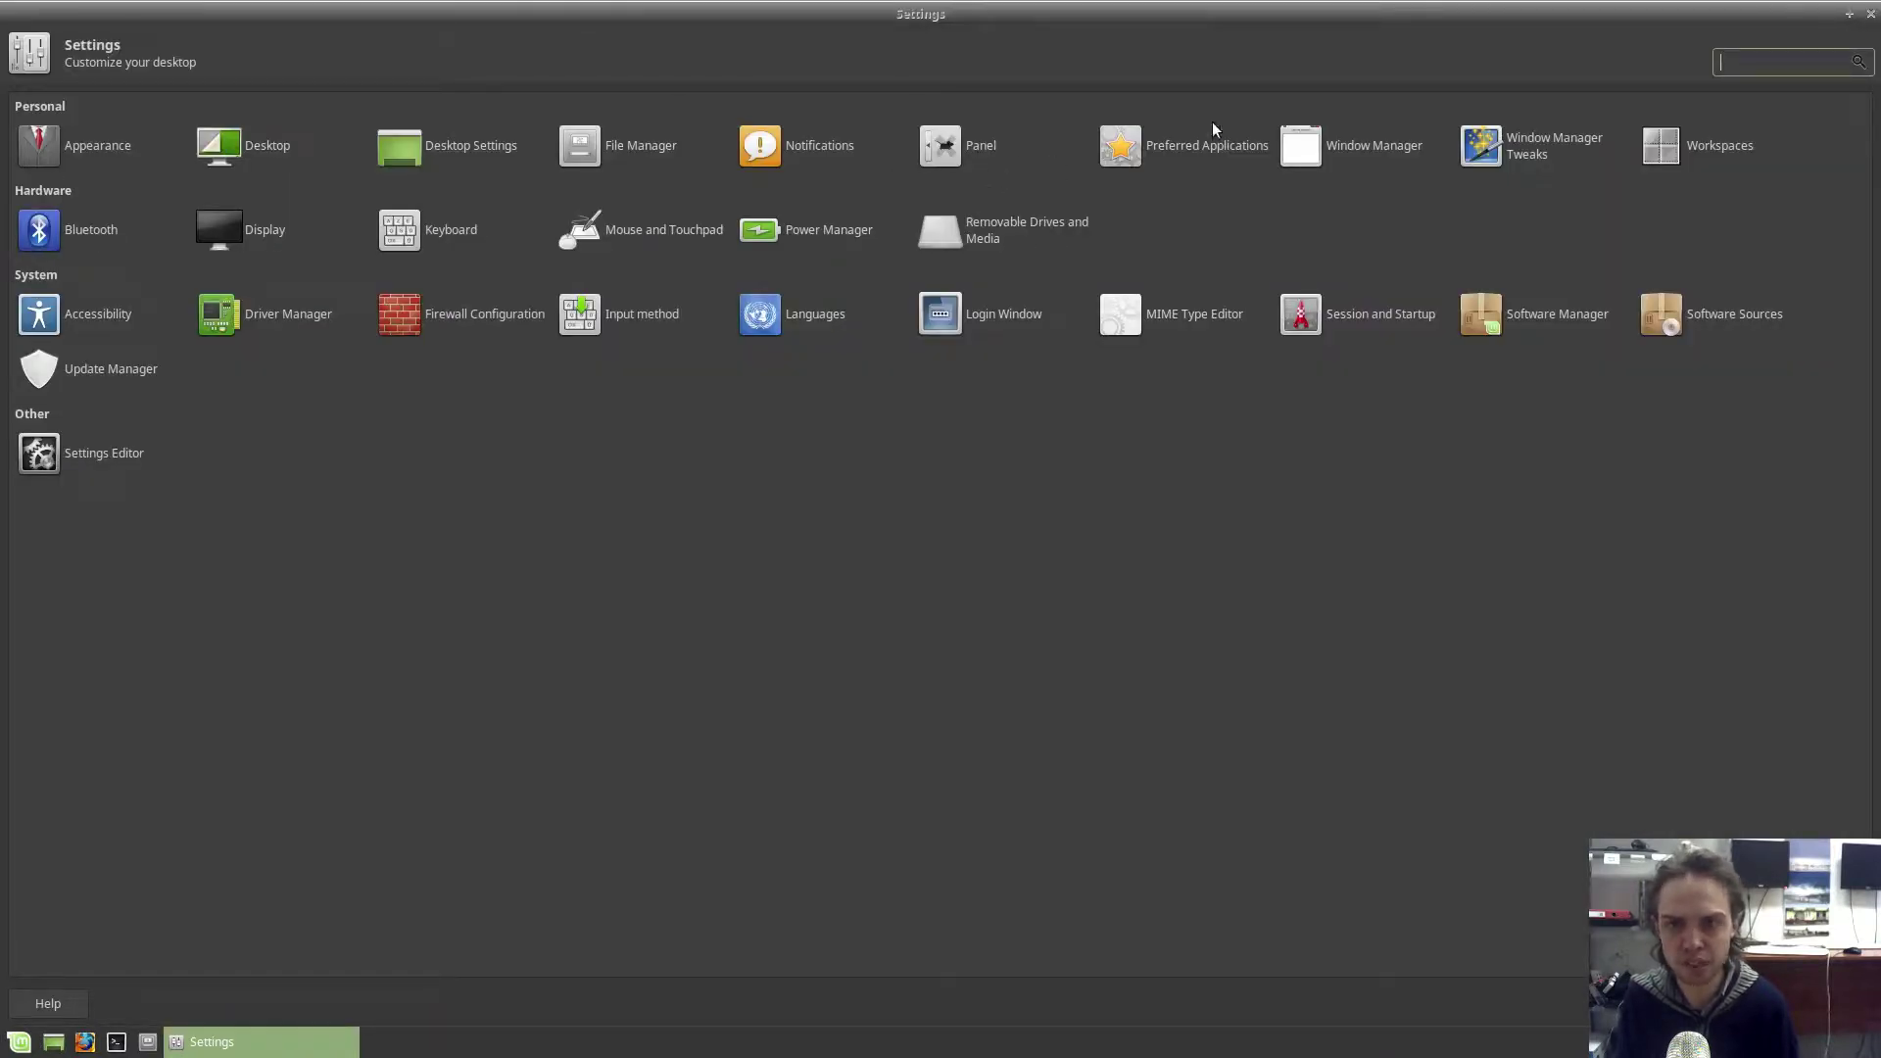
Browse the Accessibility and Workspace options in Window Manager Tweaks.
click(1513, 145)
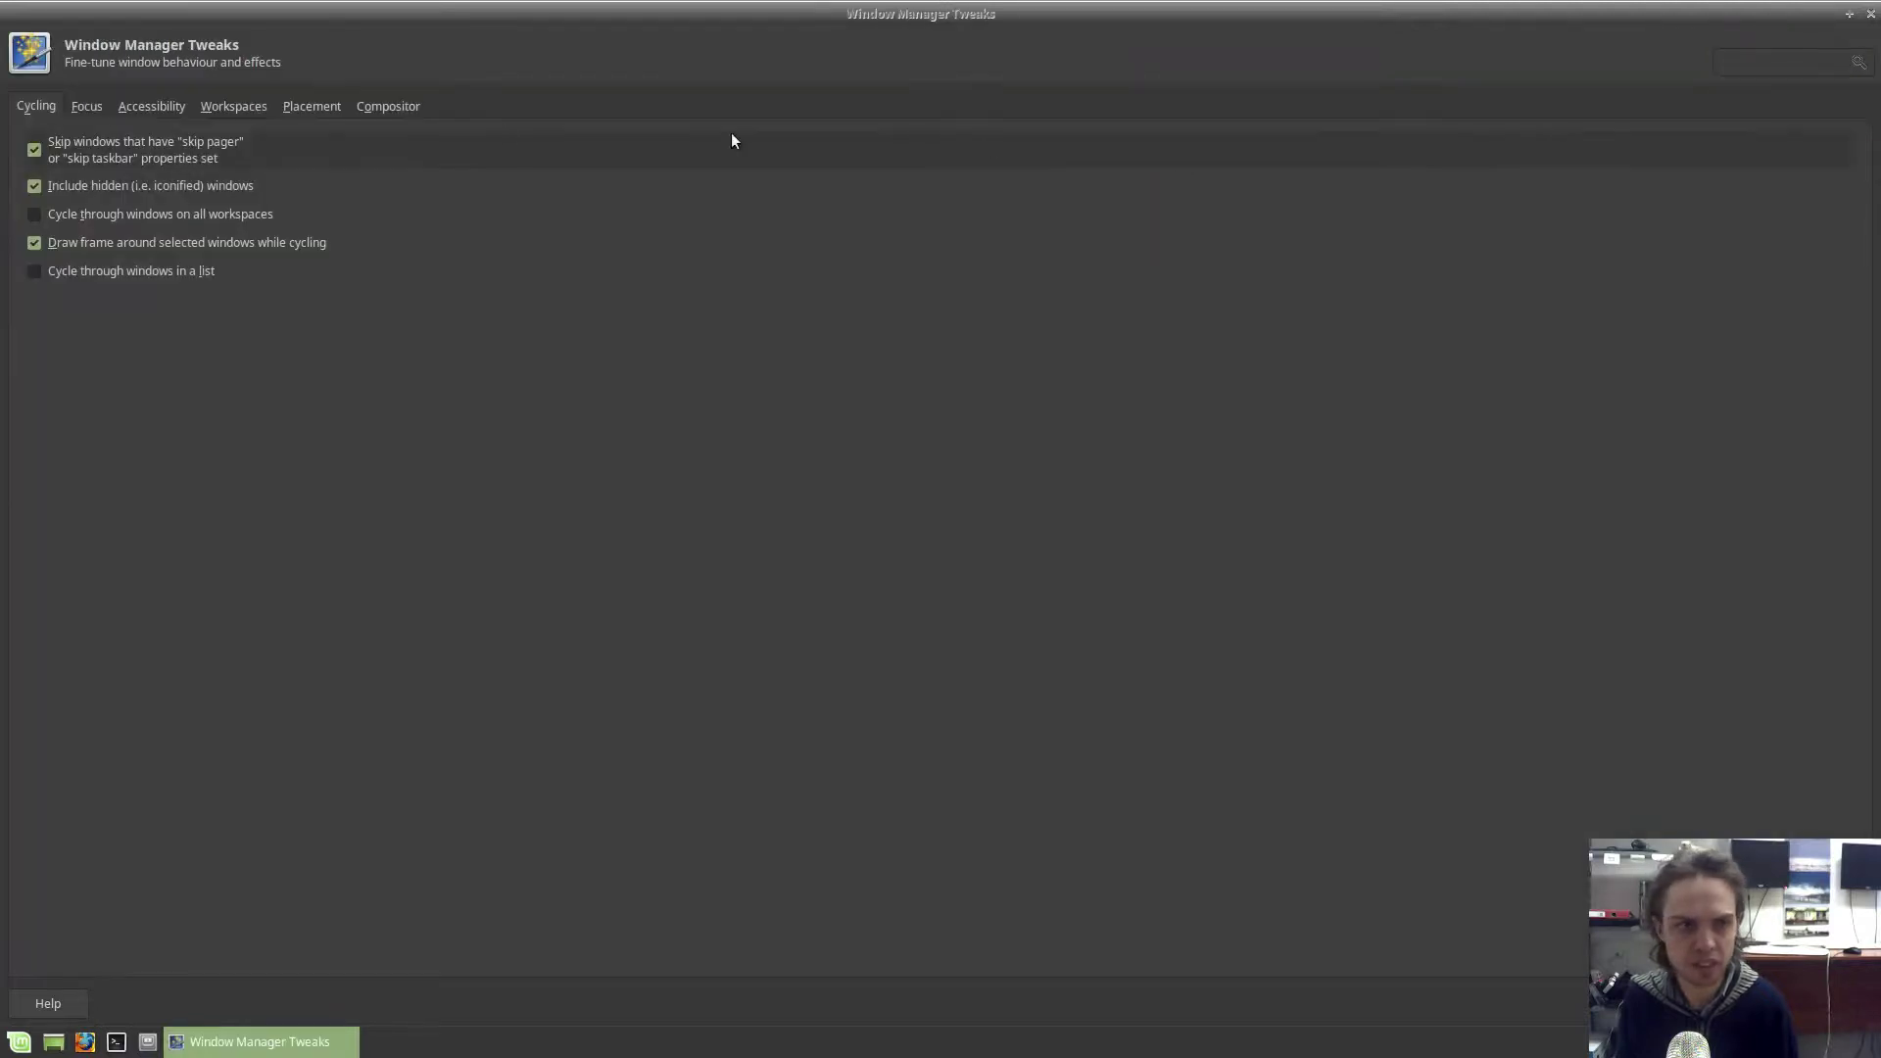
click(133, 106)
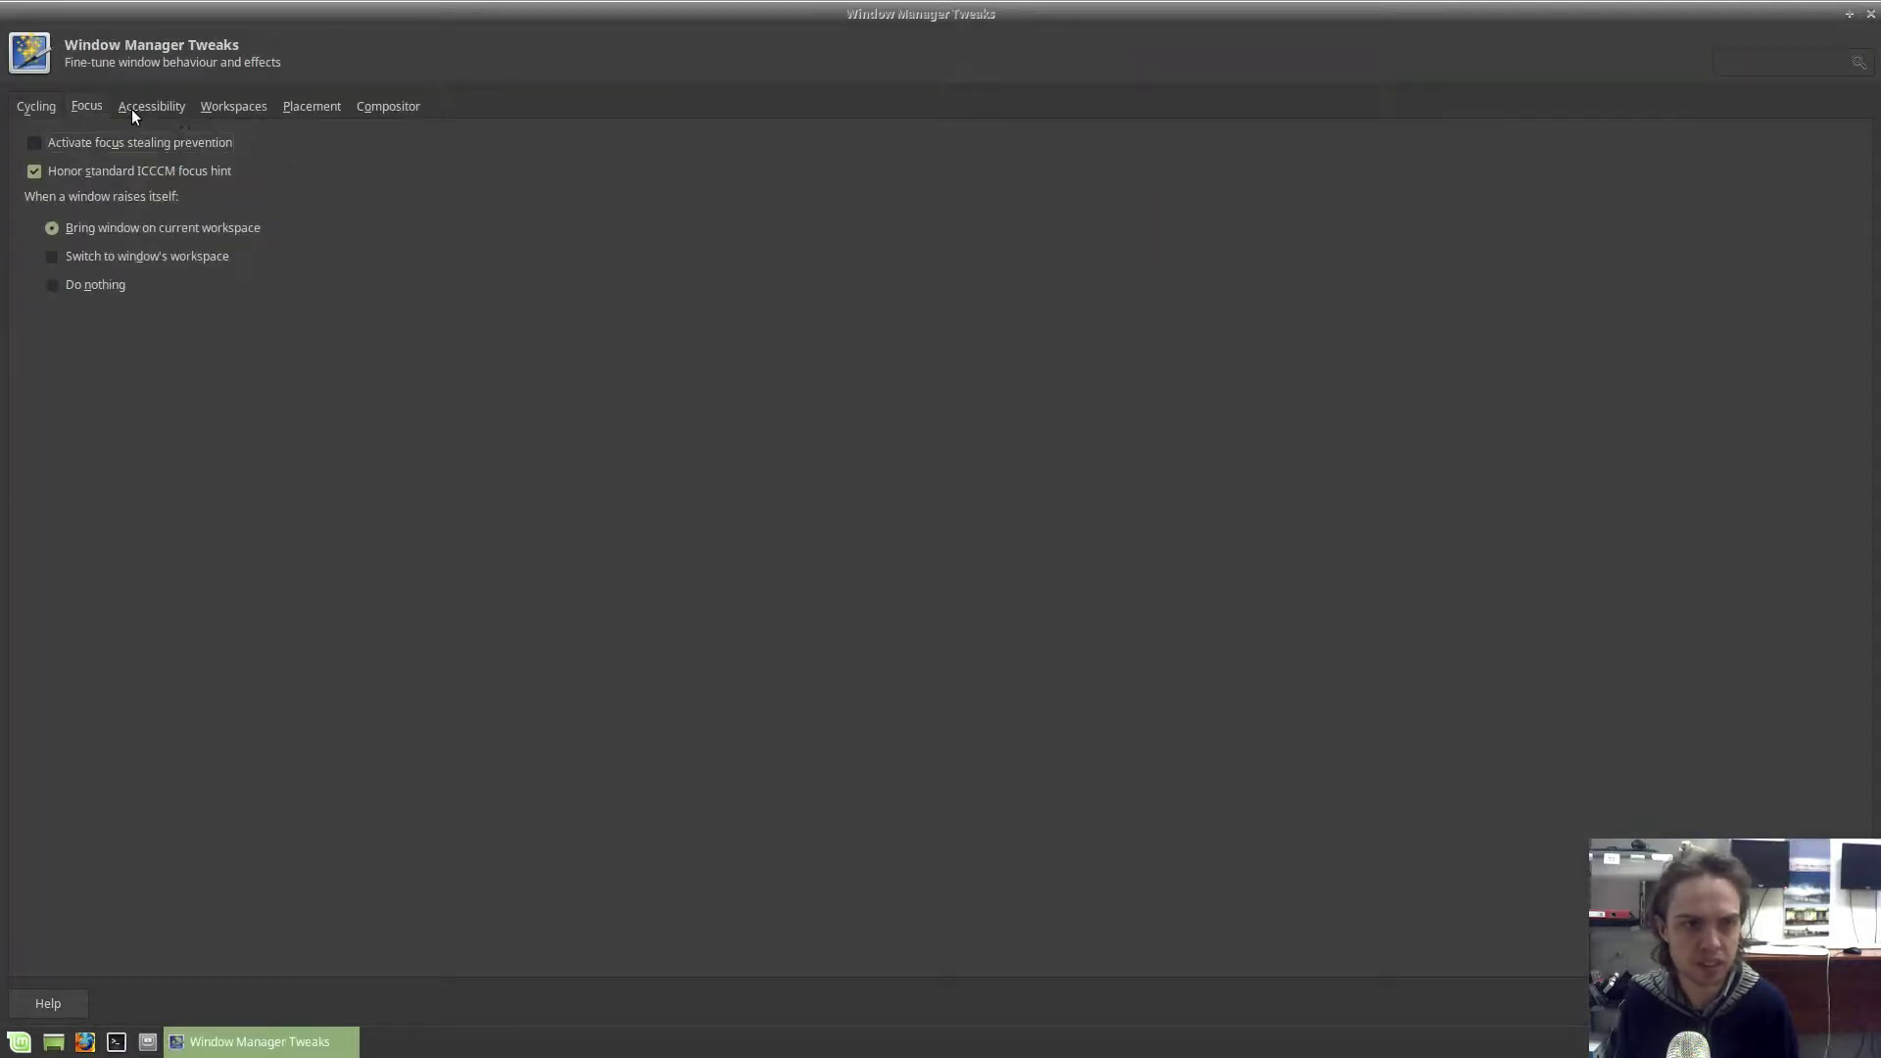
click(232, 106)
click(1763, 1004)
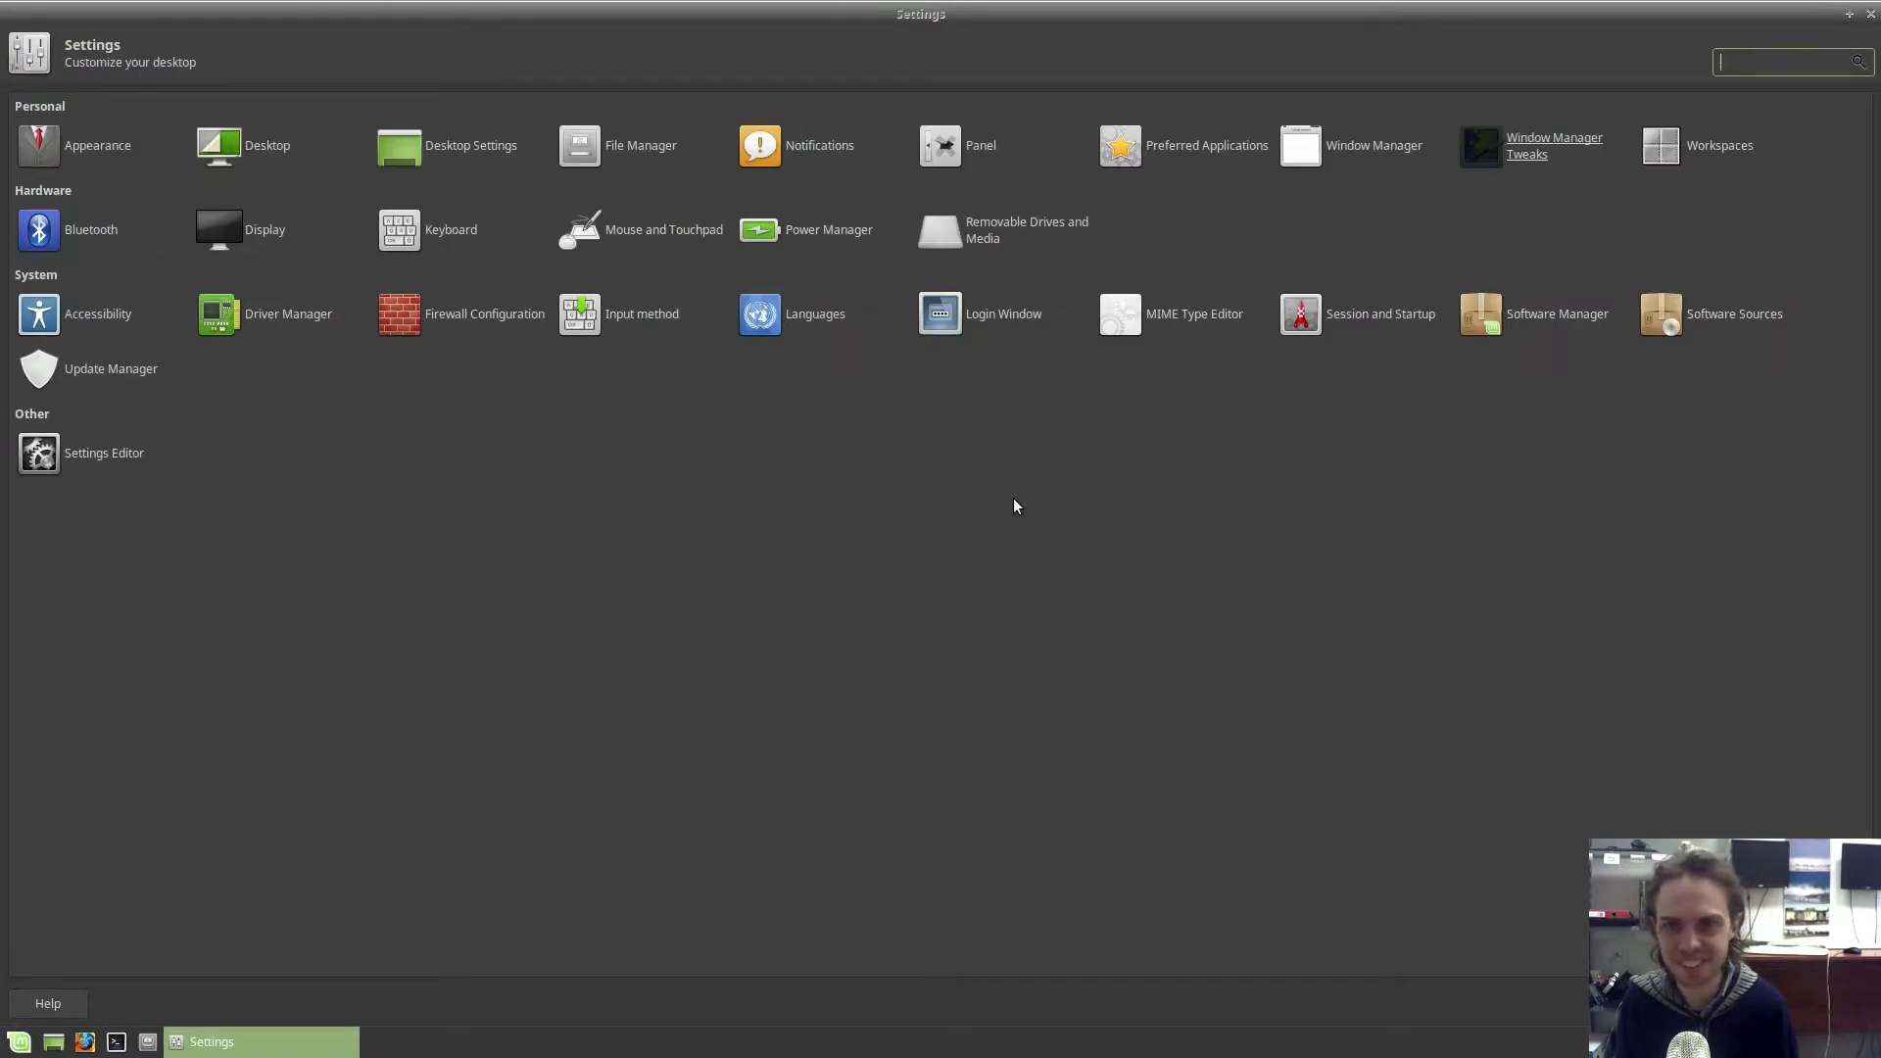
Set the Window Manager style theme to Mint-Y-Dark instead of Mint-X.
click(1344, 145)
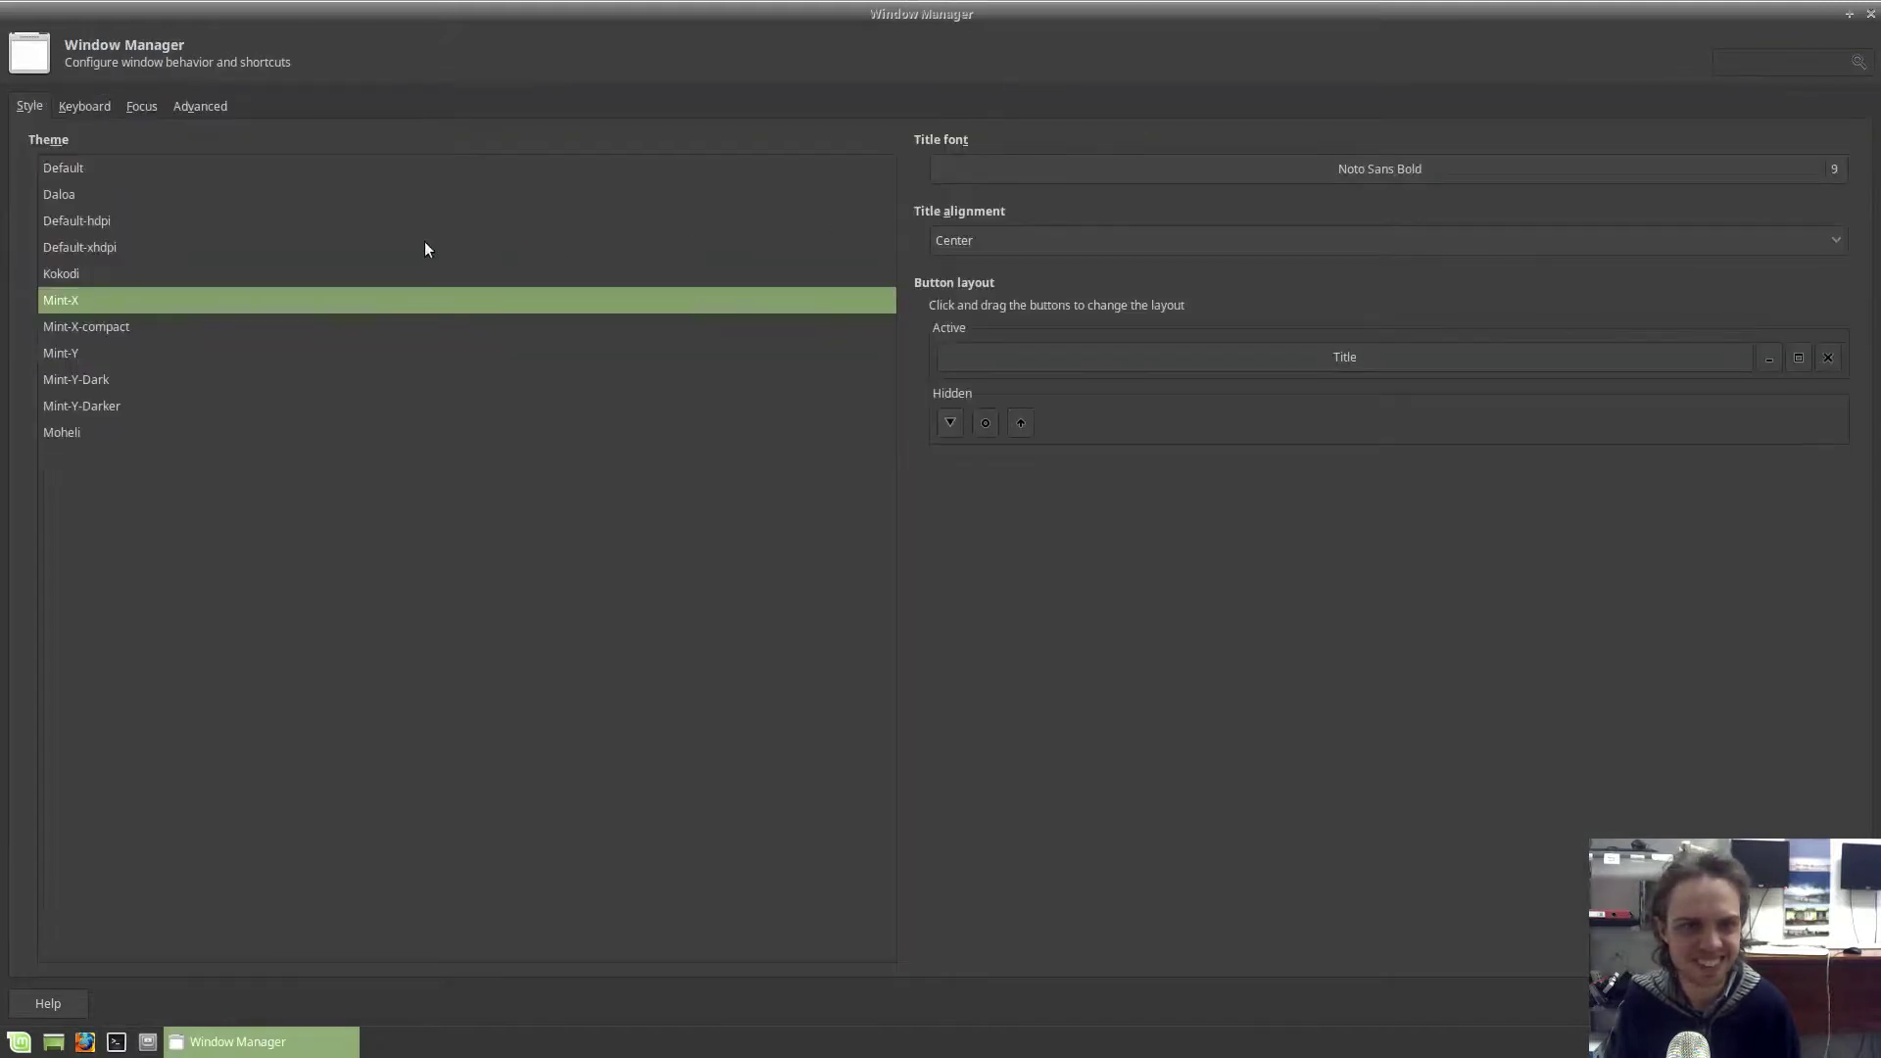
click(68, 351)
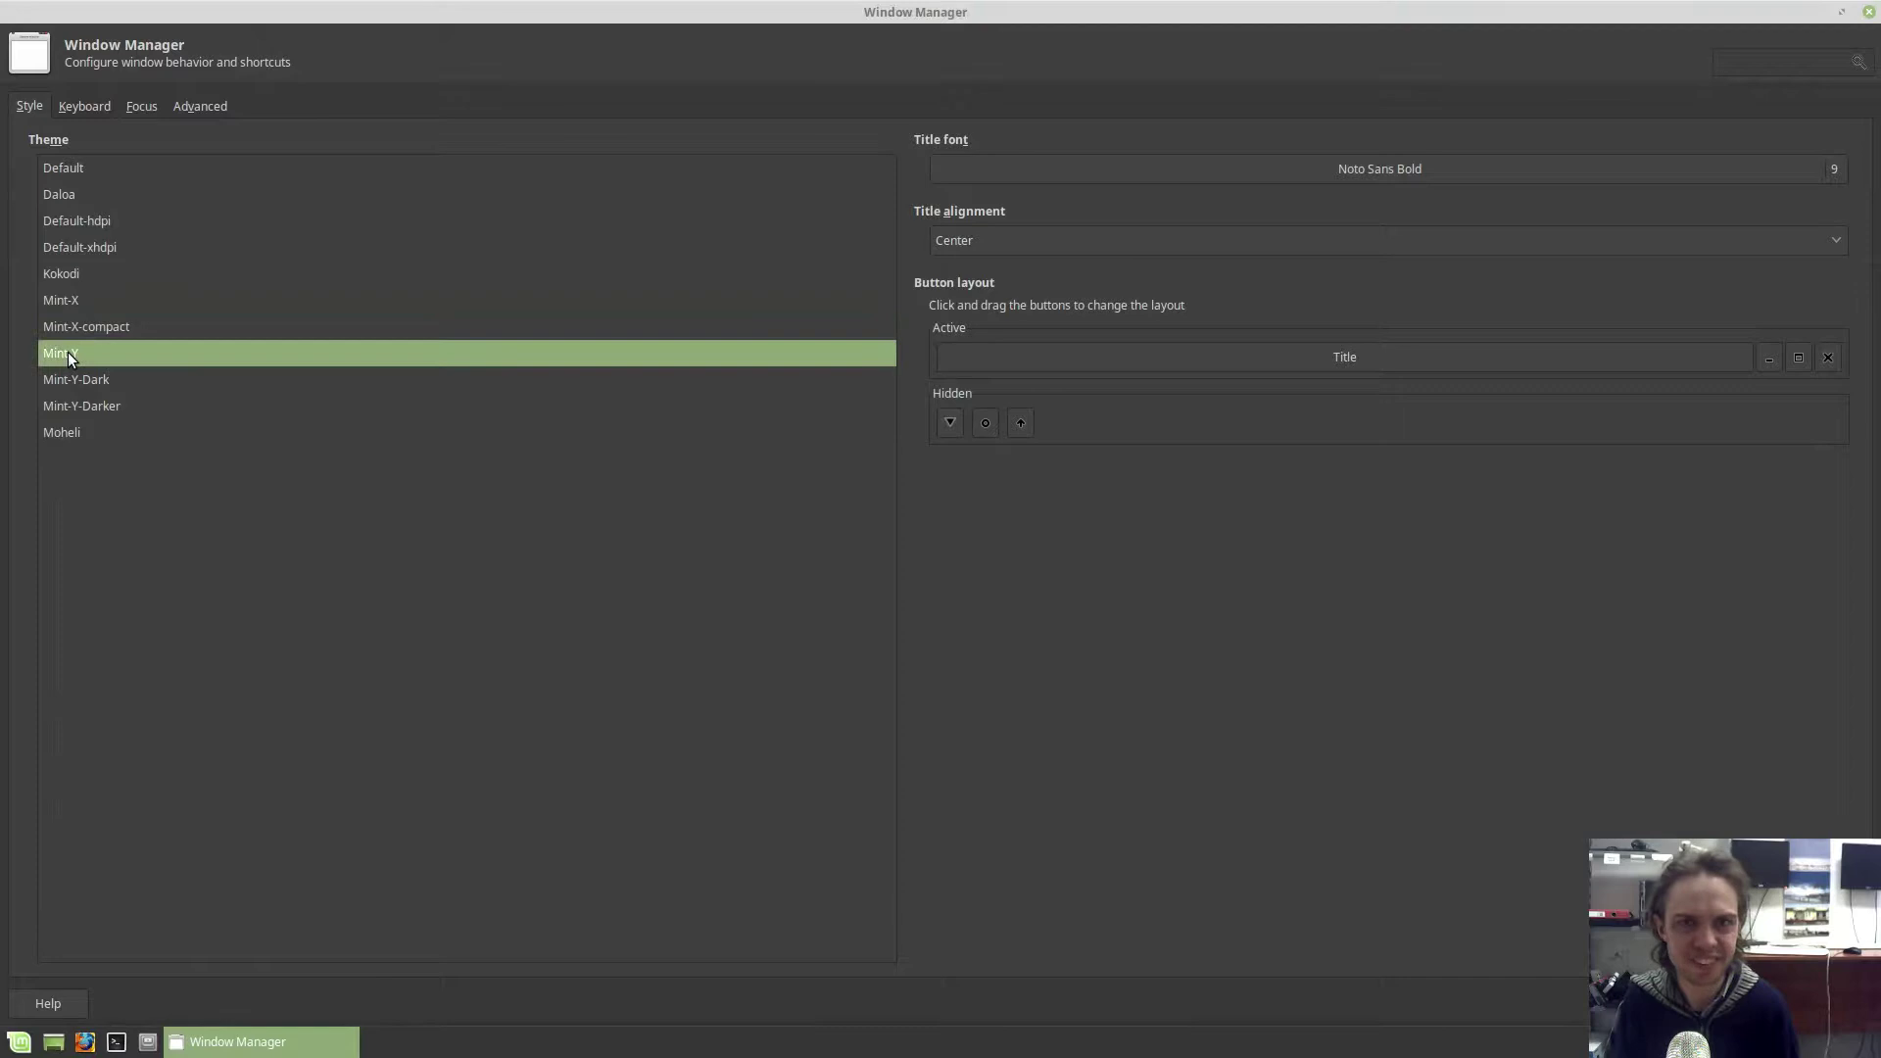
click(83, 382)
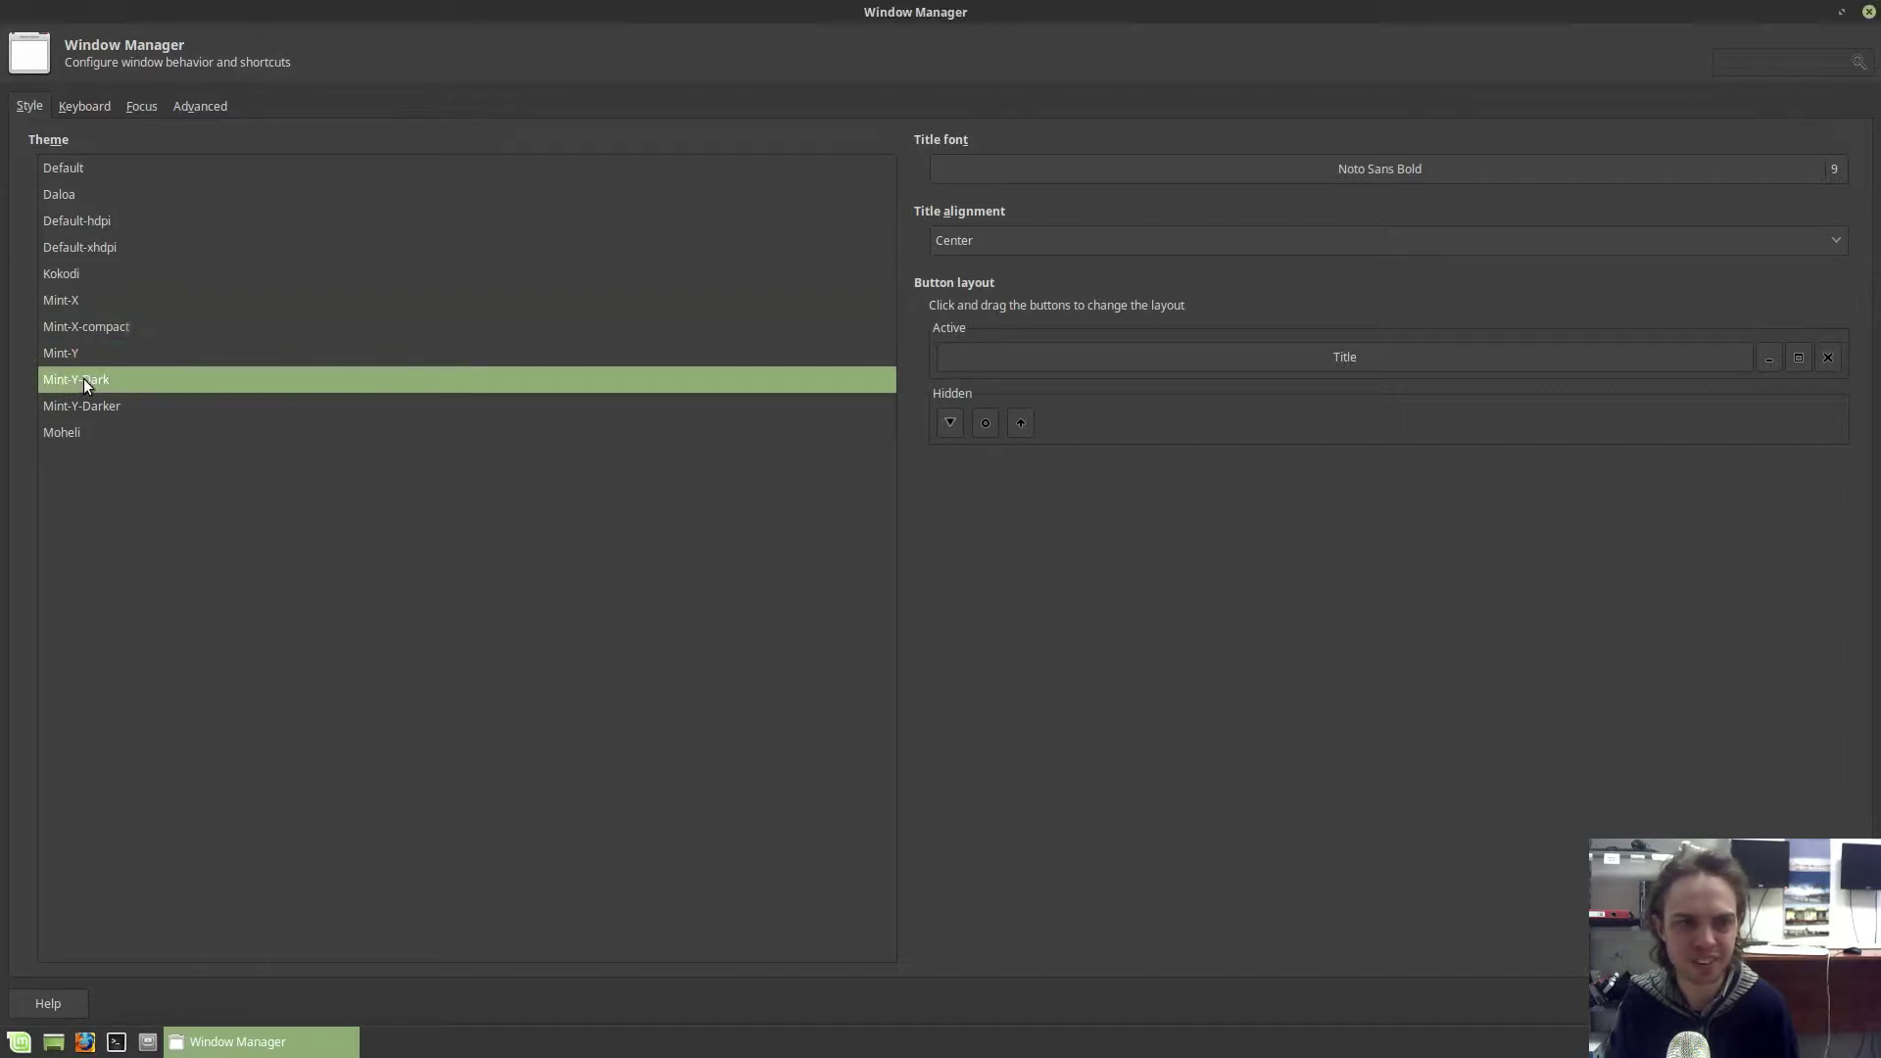
Replace the Mint logo wallpaper with the red canyon photo via the desktop's Desktop Settings.
click(1868, 12)
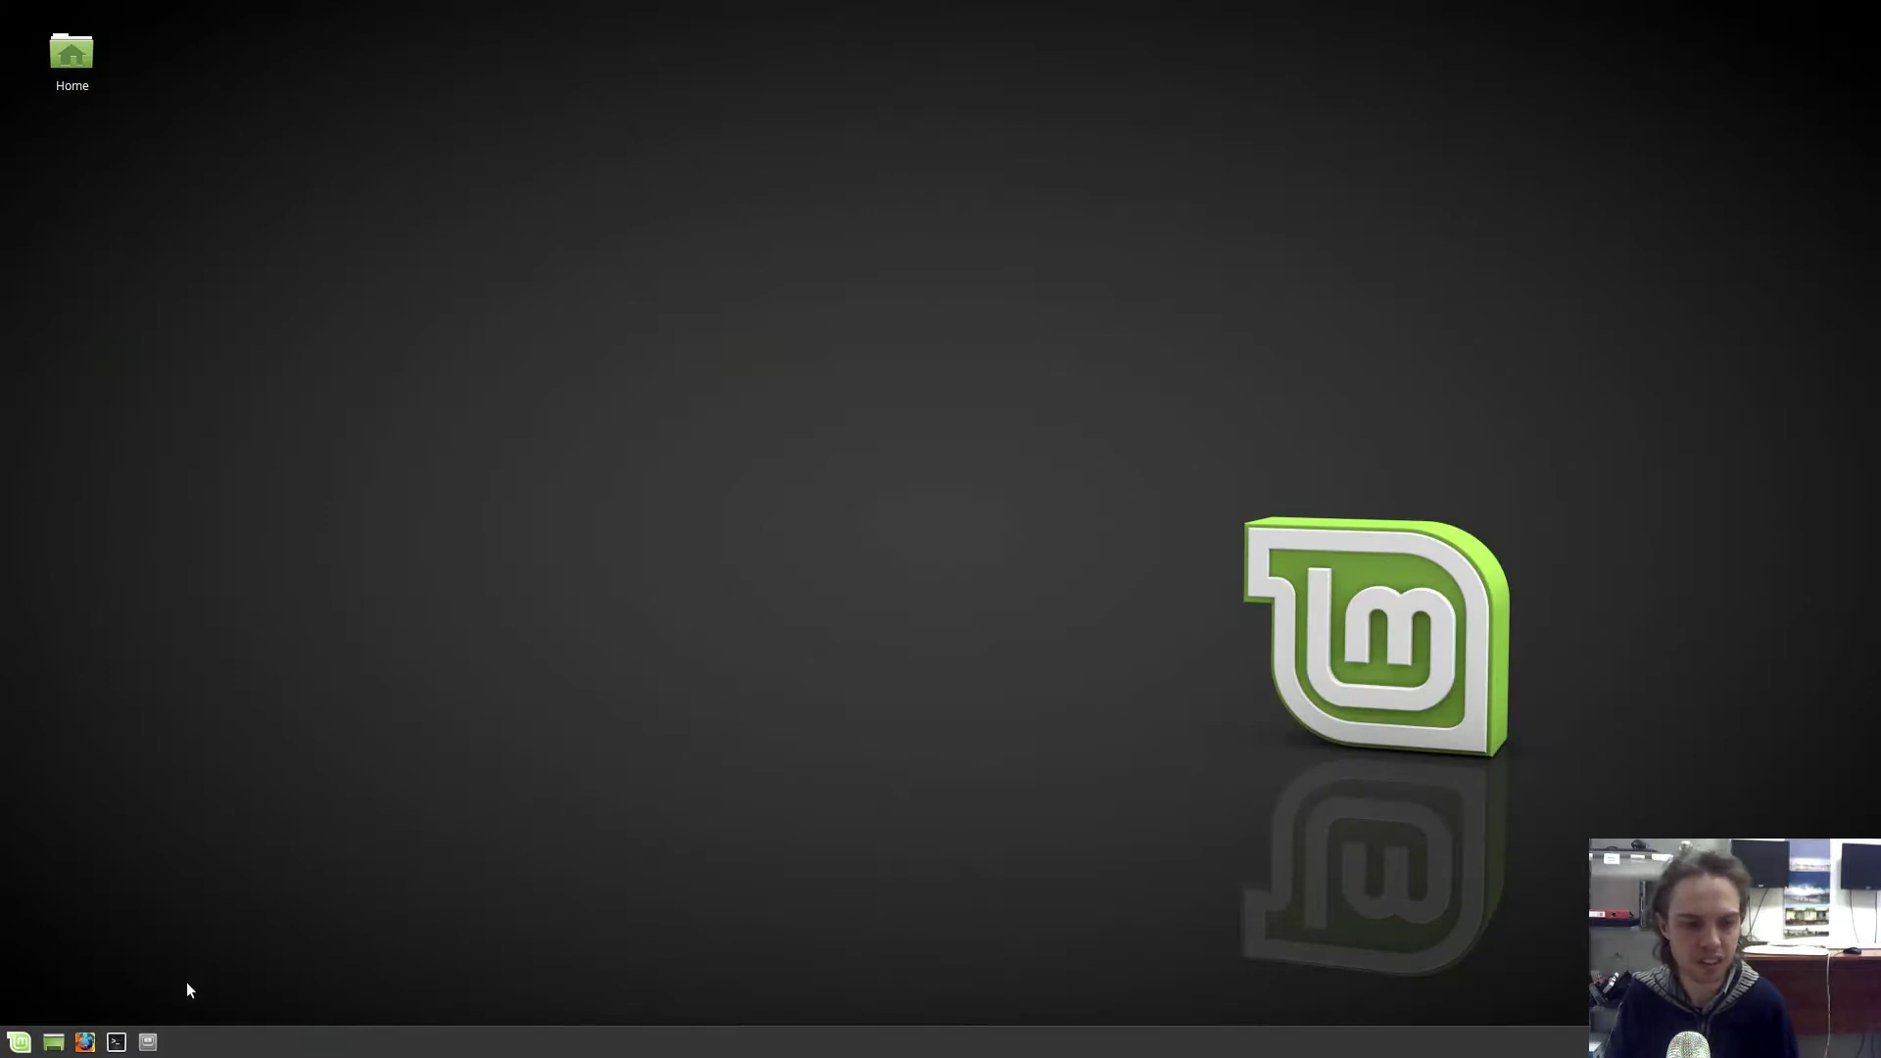
click(19, 1041)
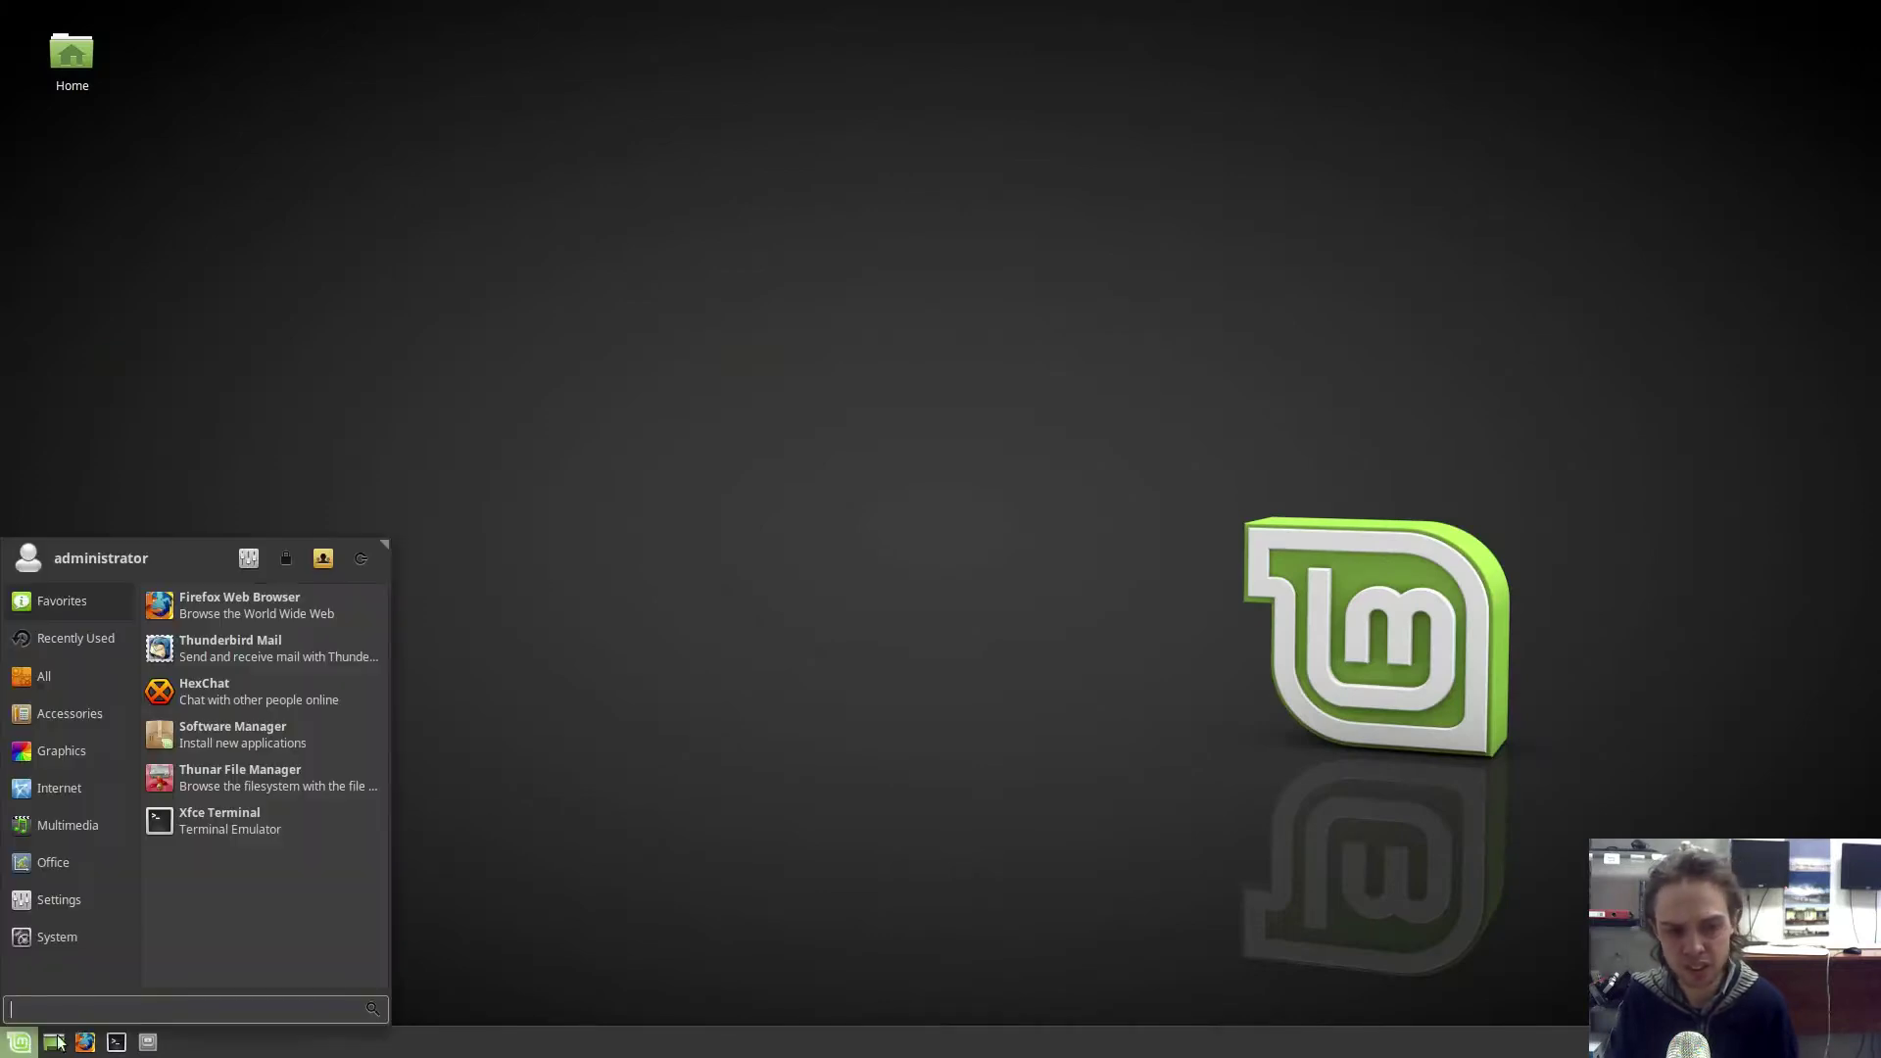
click(882, 590)
right_click(882, 590)
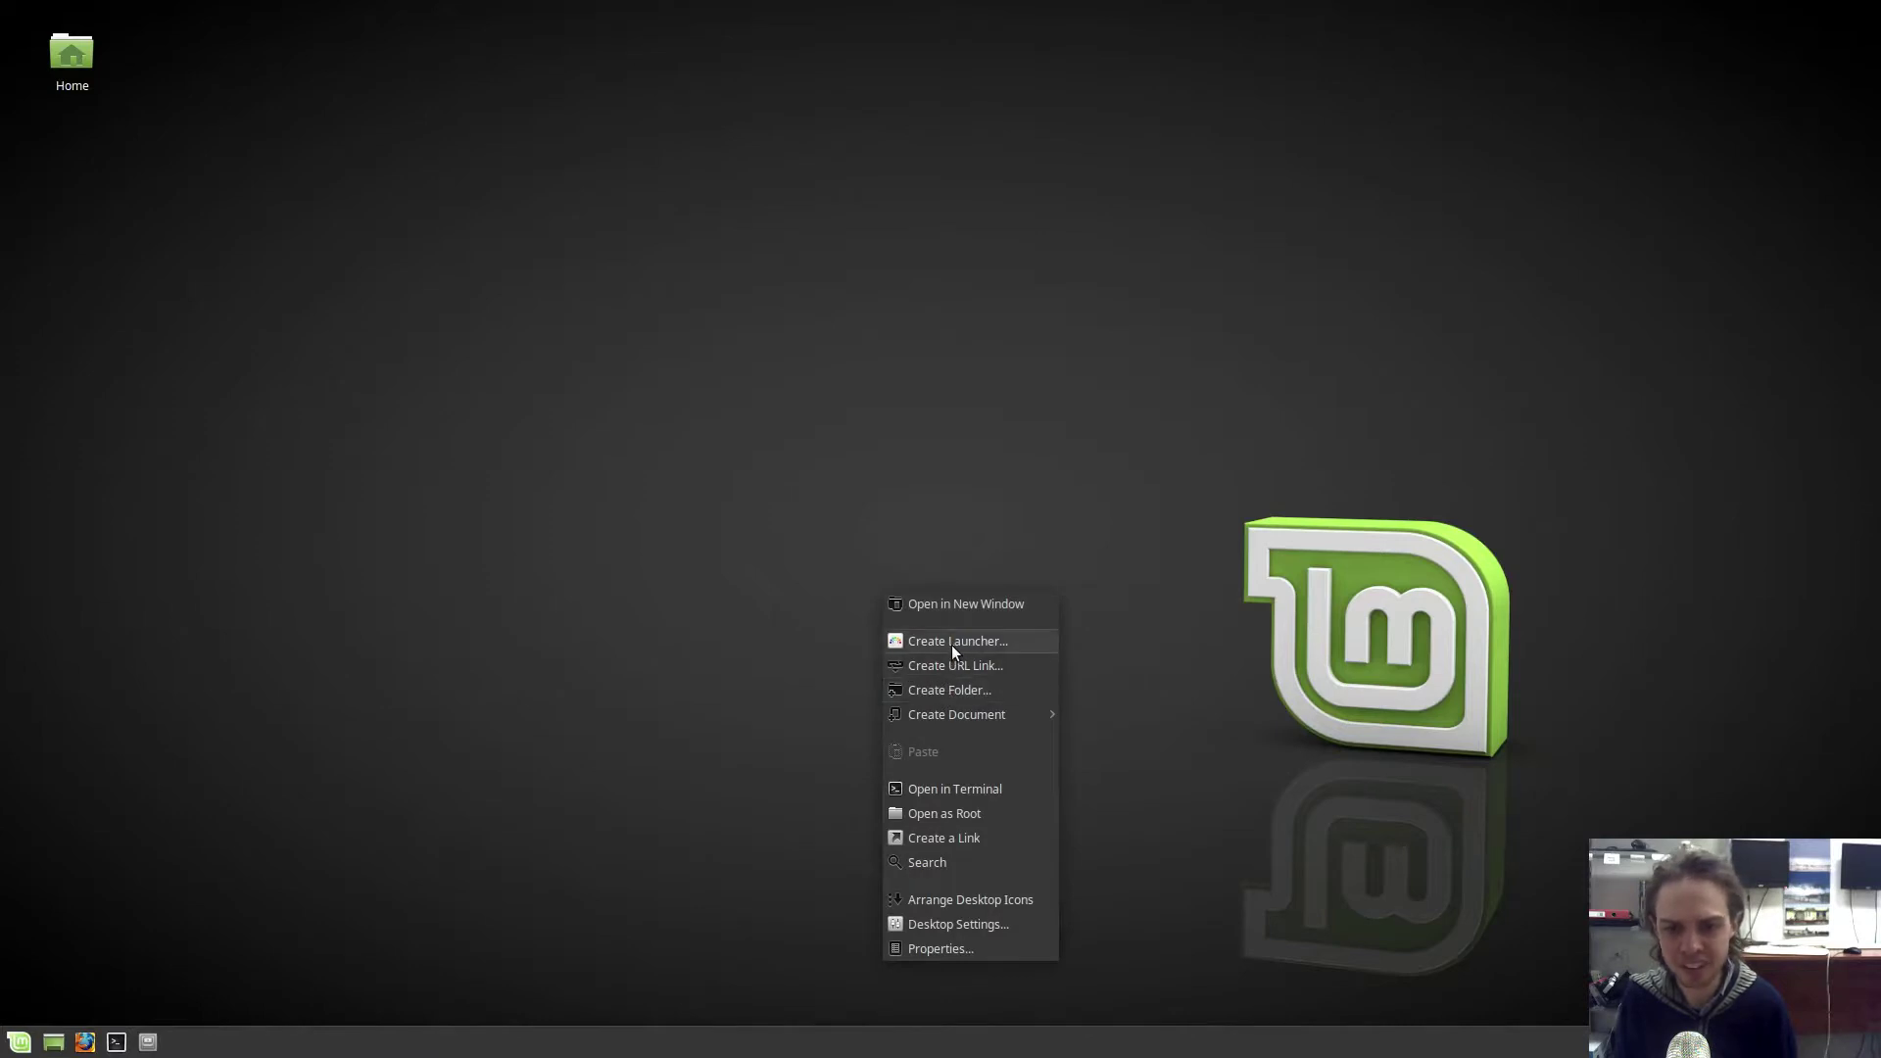
click(931, 925)
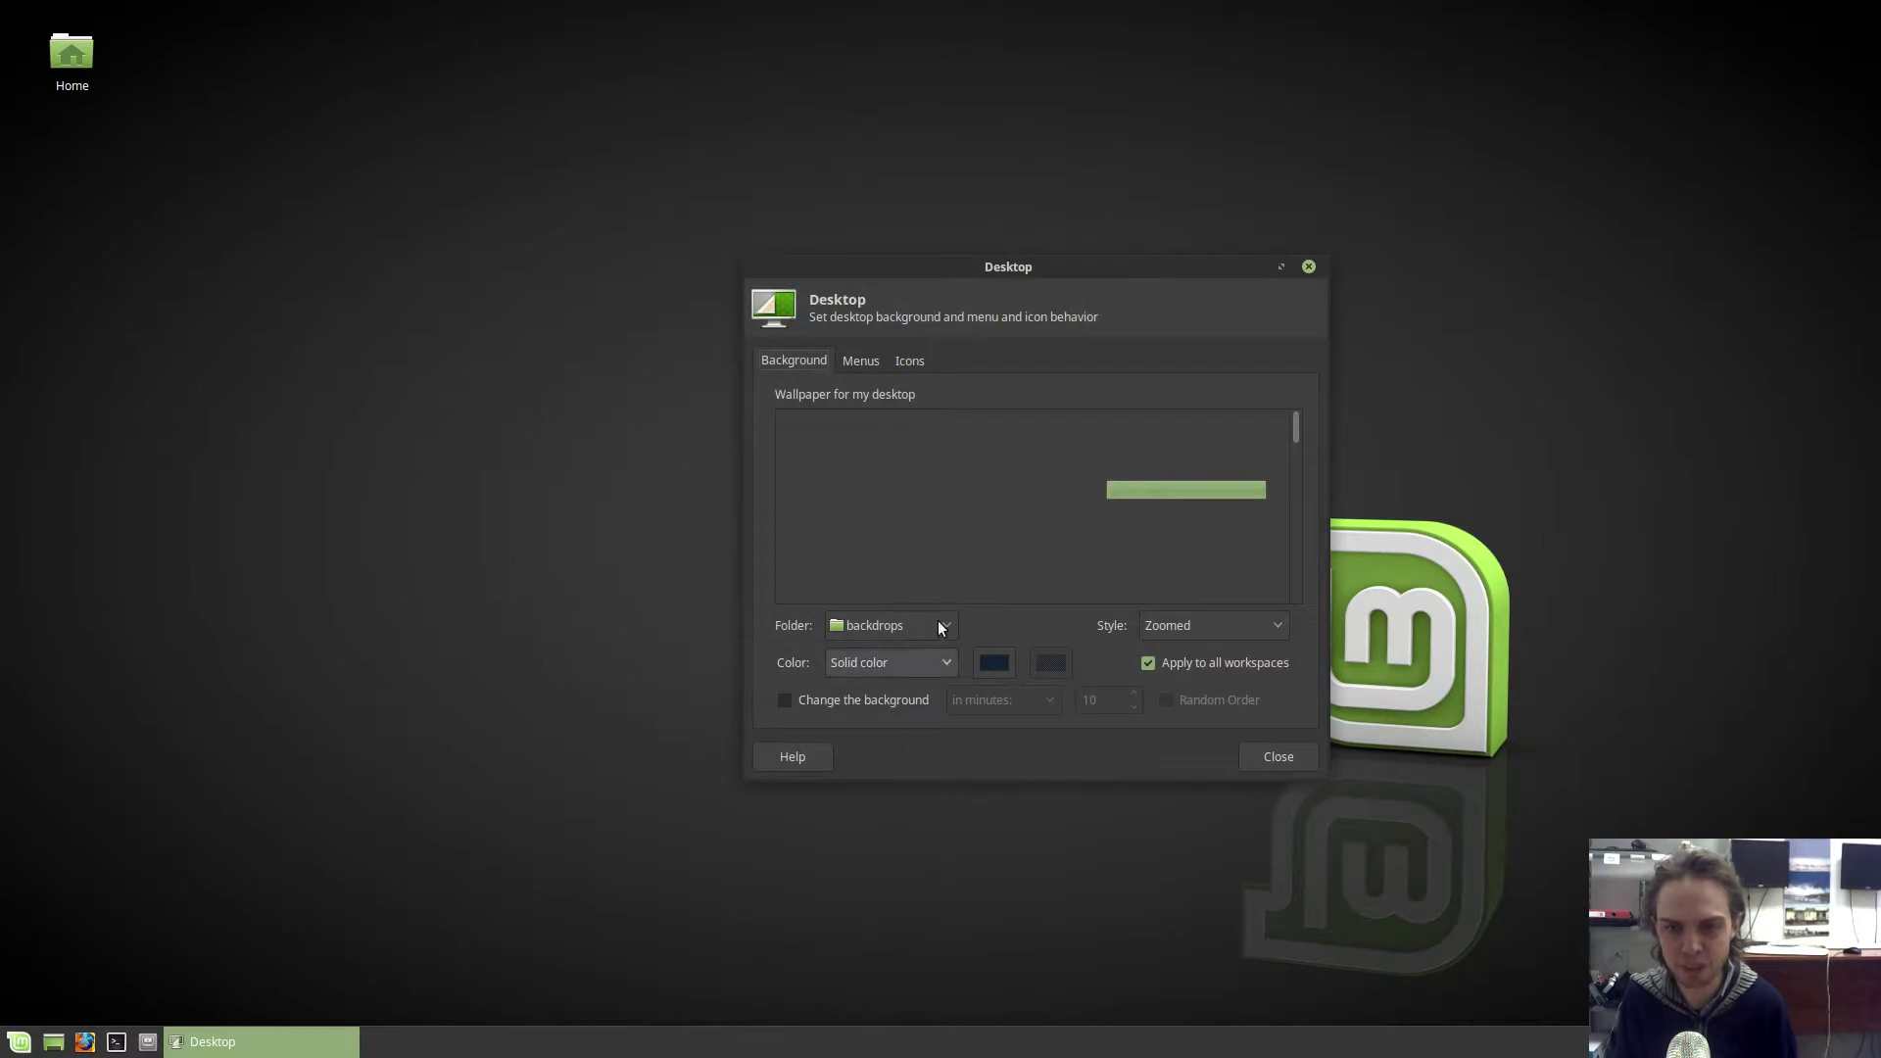
click(1276, 266)
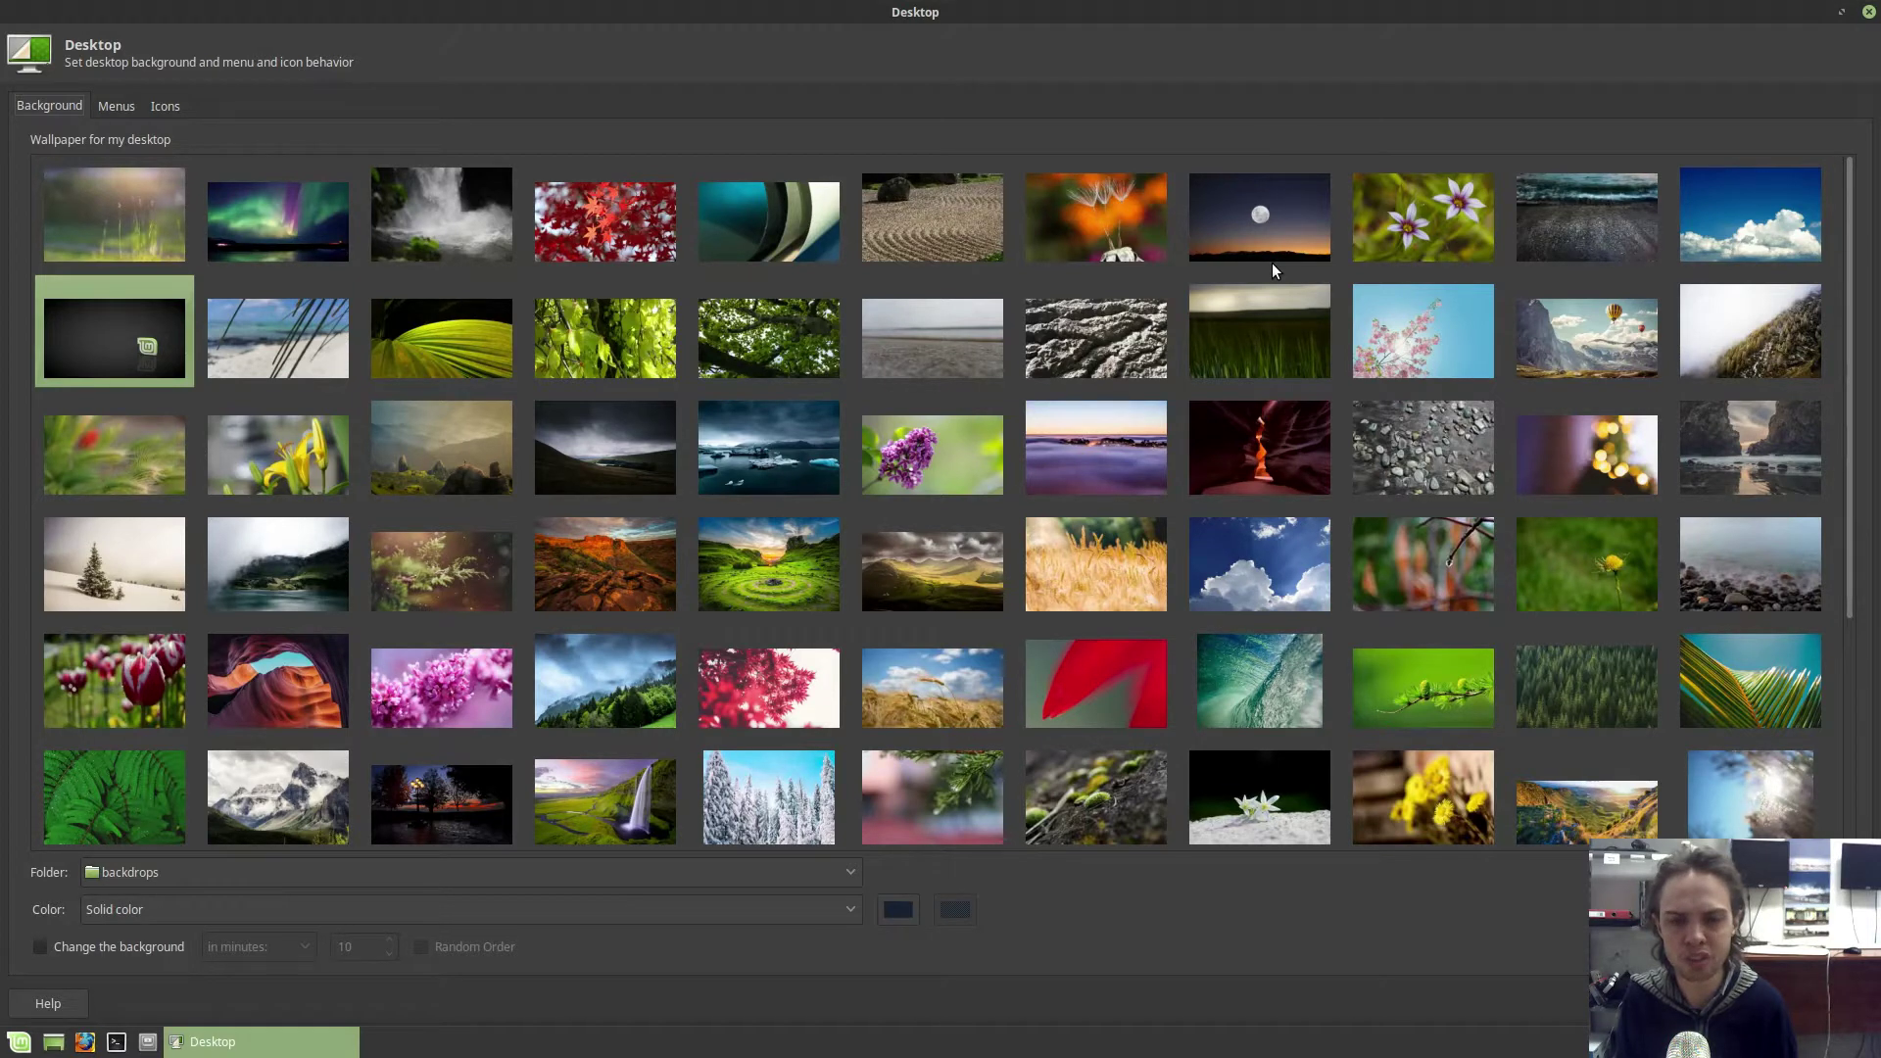
click(615, 566)
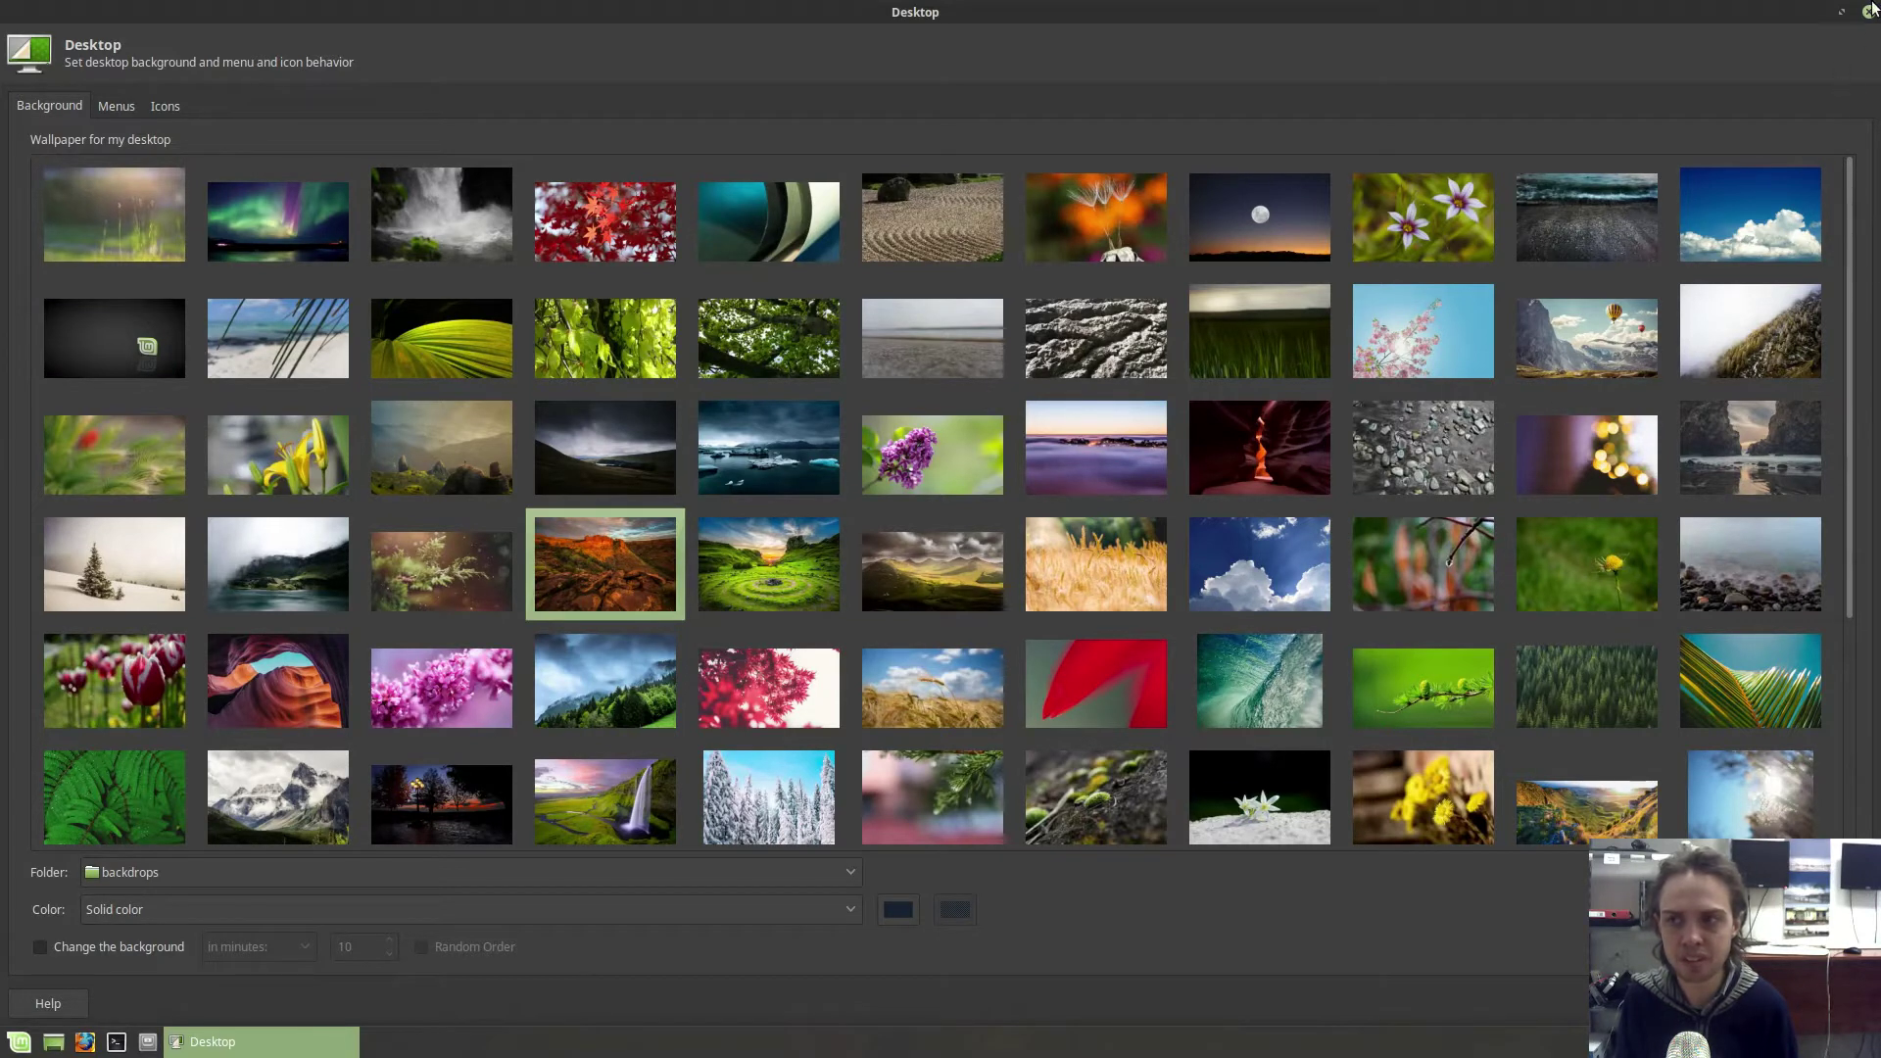
click(1869, 13)
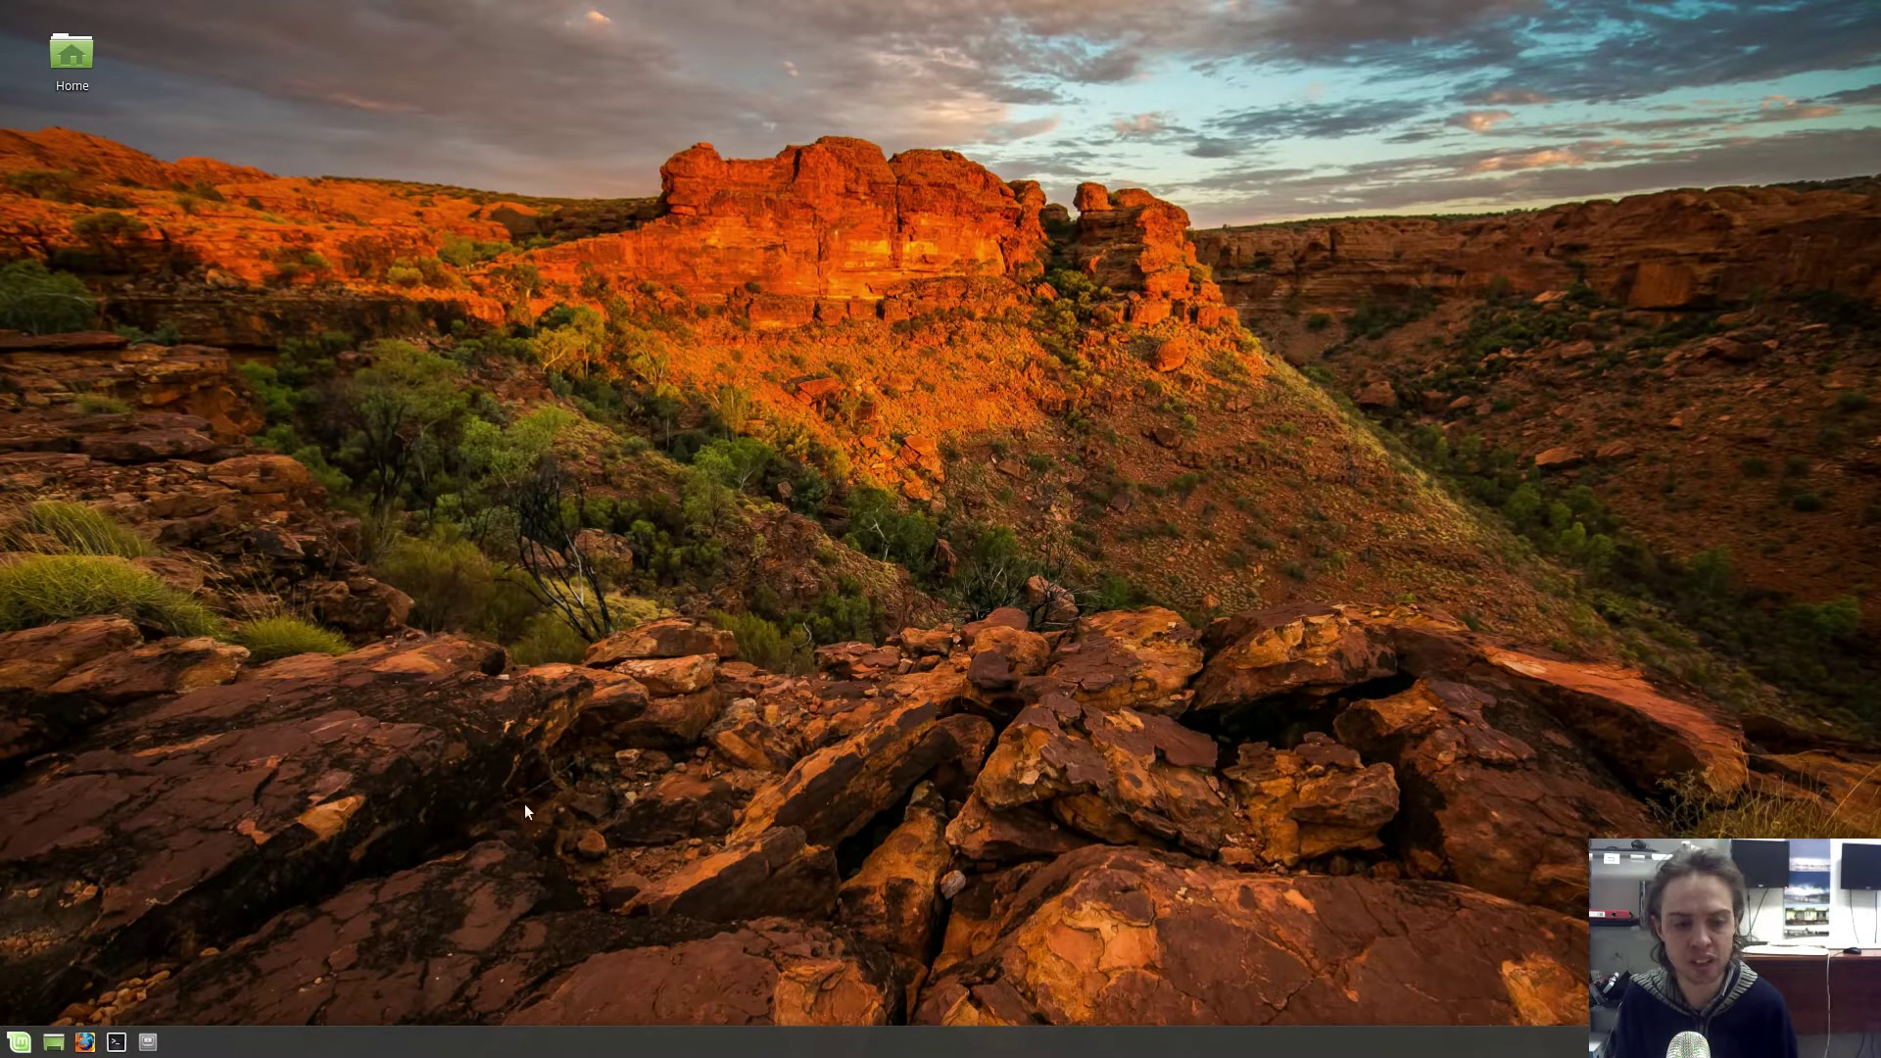
Run 'uname -r' in a new terminal, showing kernel 4.10.0-38-generic.
click(117, 1042)
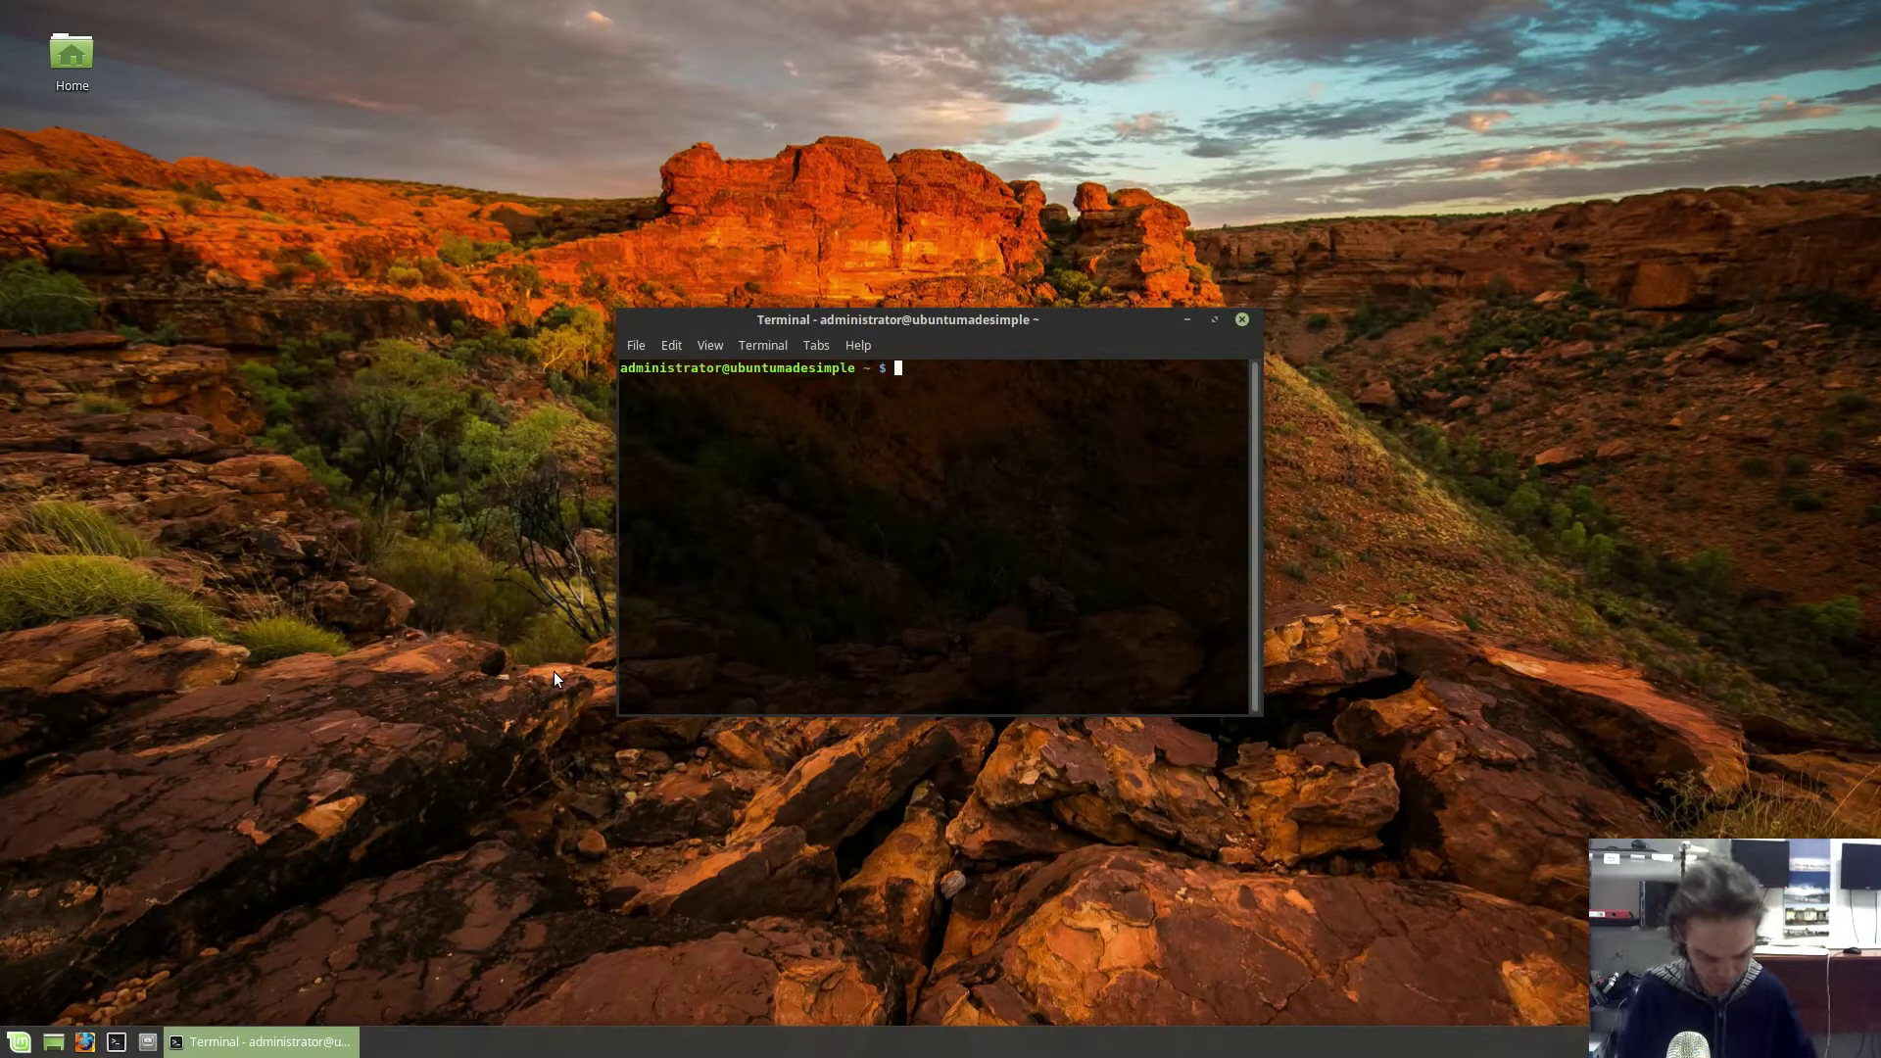
text(uname )
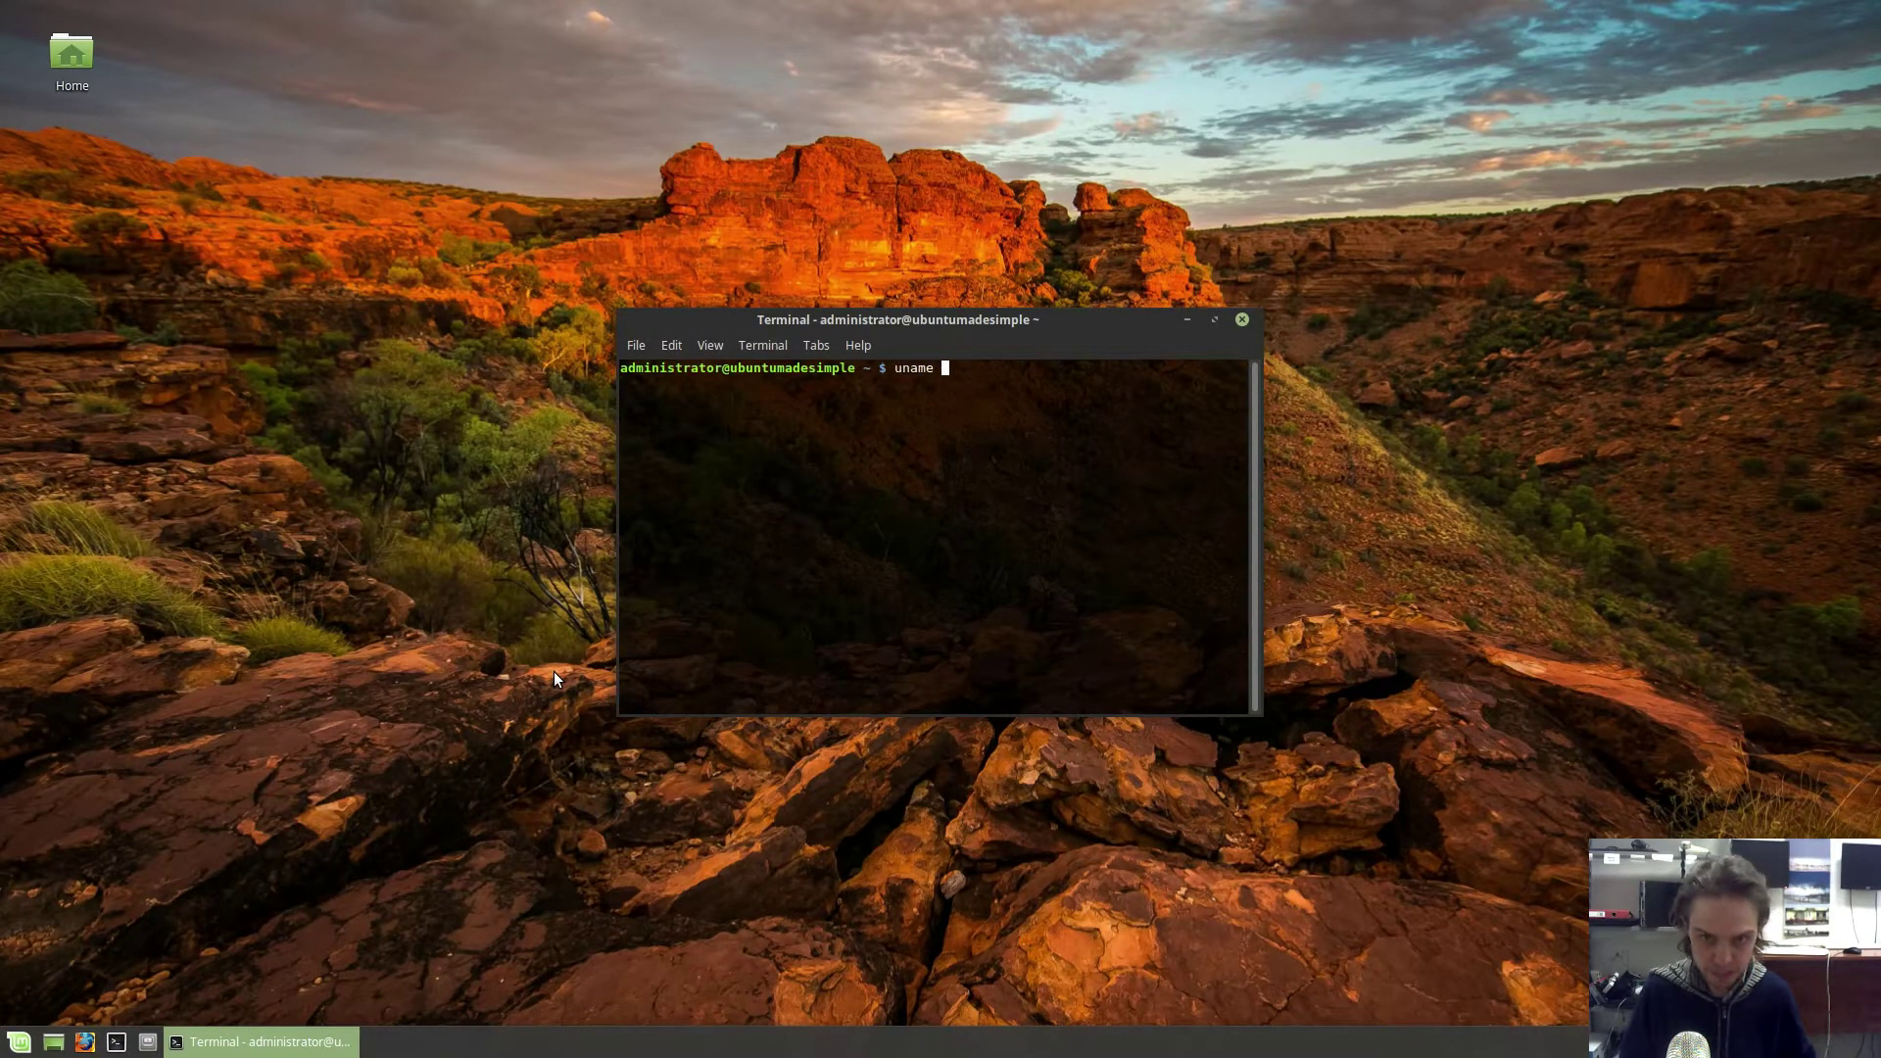
text(-r)
key(Return)
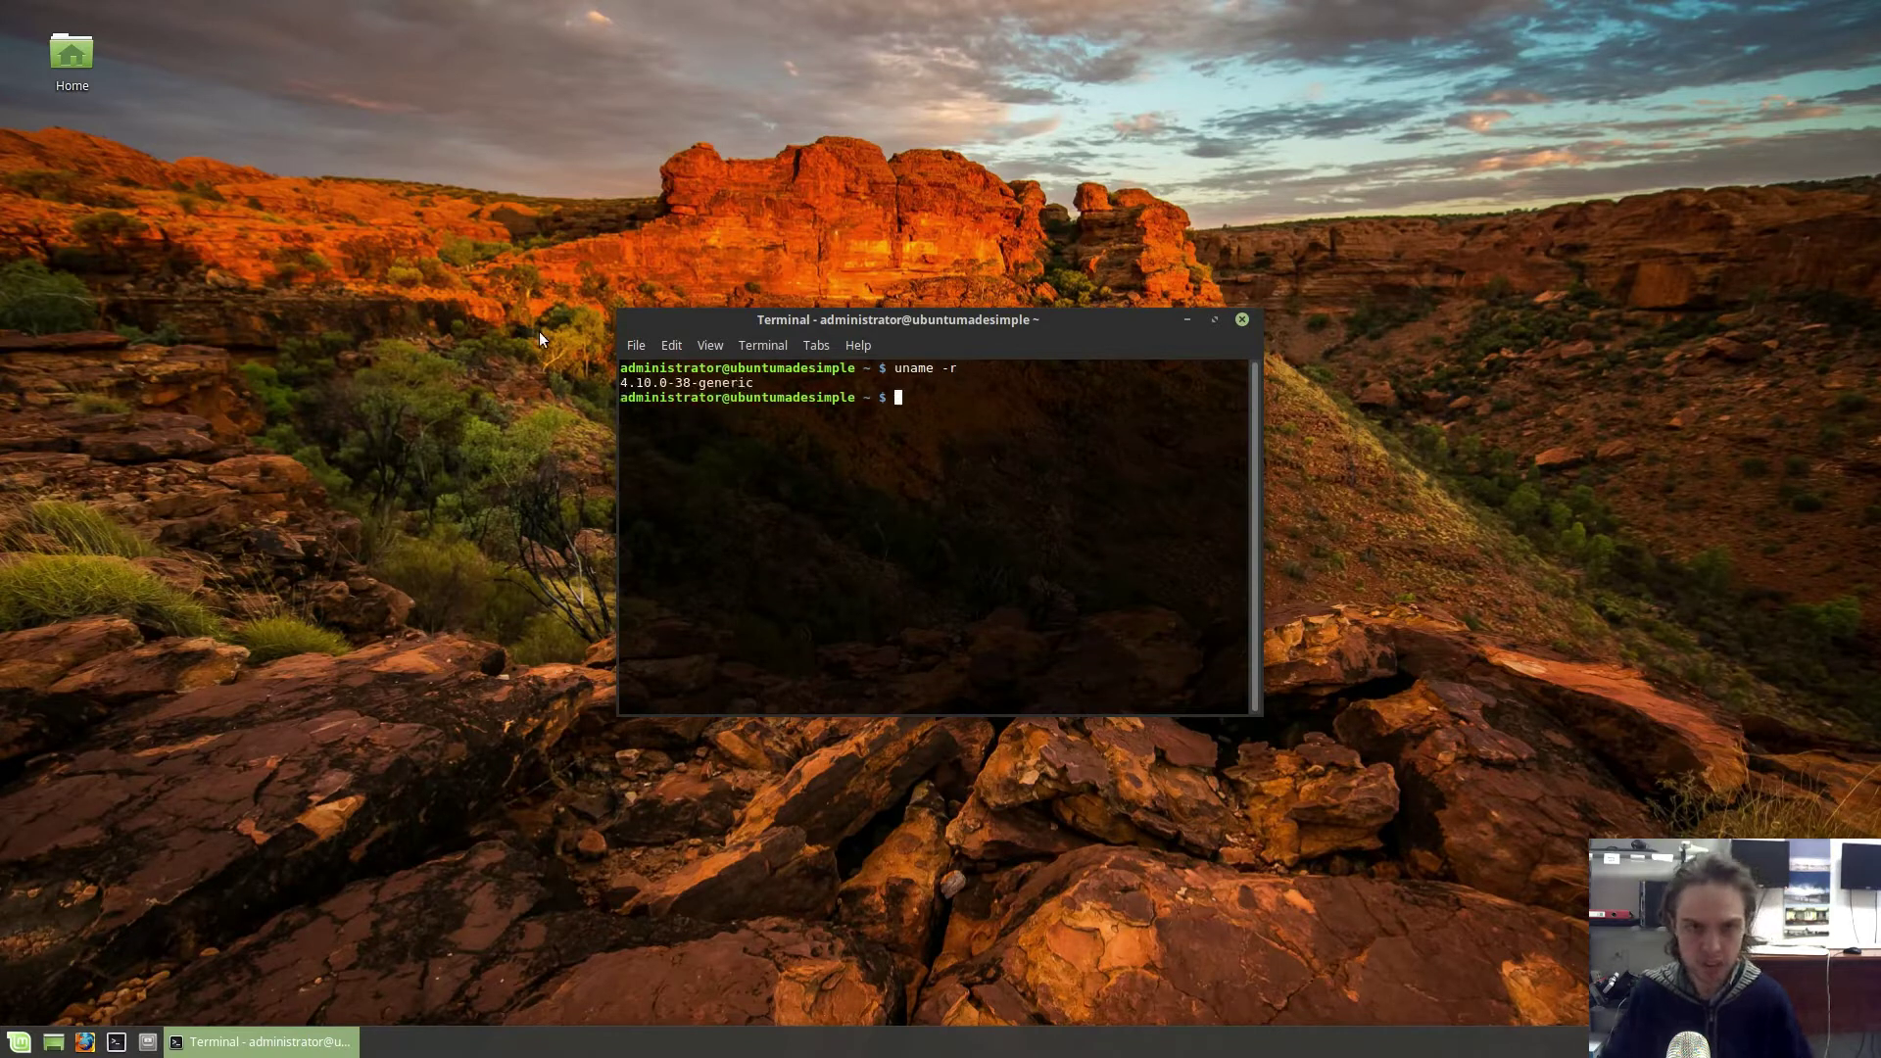